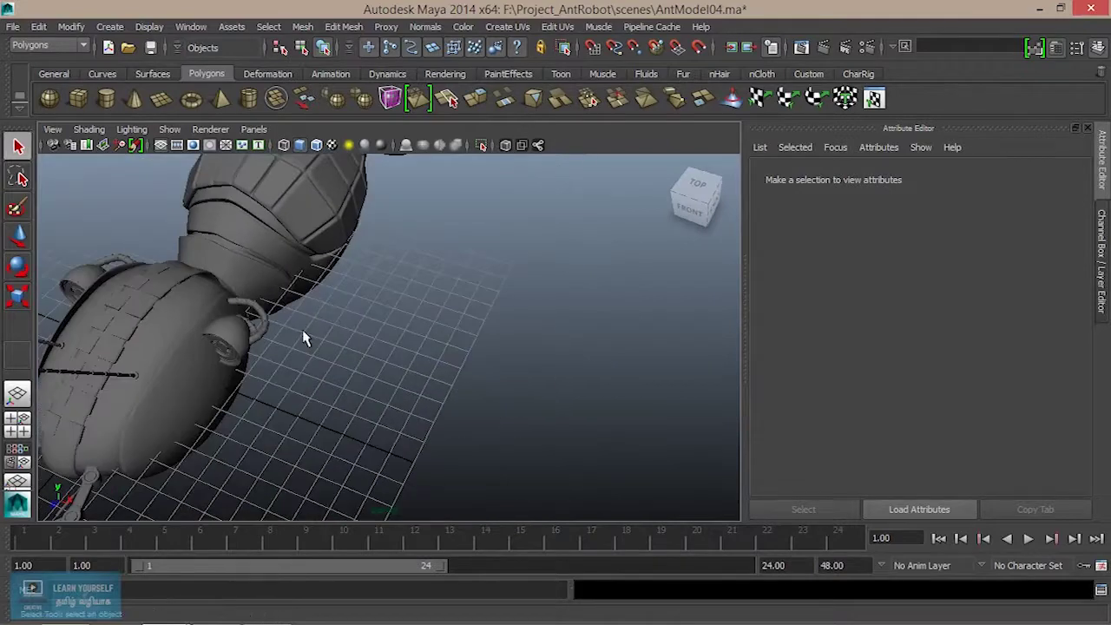
# Step: Select every part of the ant model and assign the selection to a new display layer
pyautogui.keyDown('alt'); pyautogui.moveTo(398, 369); pyautogui.dragTo(296, 367); pyautogui.keyUp('alt')
pyautogui.keyDown('alt'); pyautogui.moveTo(296, 367); pyautogui.dragTo(486, 447, button='middle'); pyautogui.keyUp('alt')
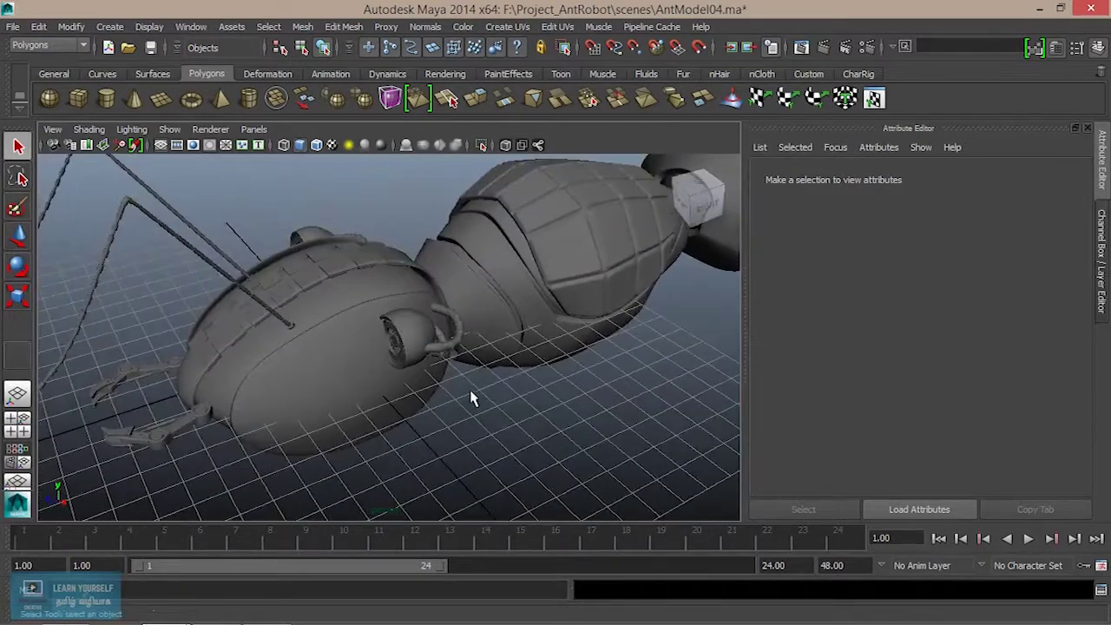
pyautogui.scroll(-3, 473, 390)
pyautogui.keyDown('alt'); pyautogui.moveTo(441, 418); pyautogui.dragTo(483, 423); pyautogui.keyUp('alt')
pyautogui.scroll(-3, 395, 377)
pyautogui.keyDown('alt'); pyautogui.moveTo(402, 362); pyautogui.dragTo(398, 307); pyautogui.keyUp('alt')
pyautogui.moveTo(350, 336); pyautogui.dragTo(490, 436)
pyautogui.click(1104, 178)
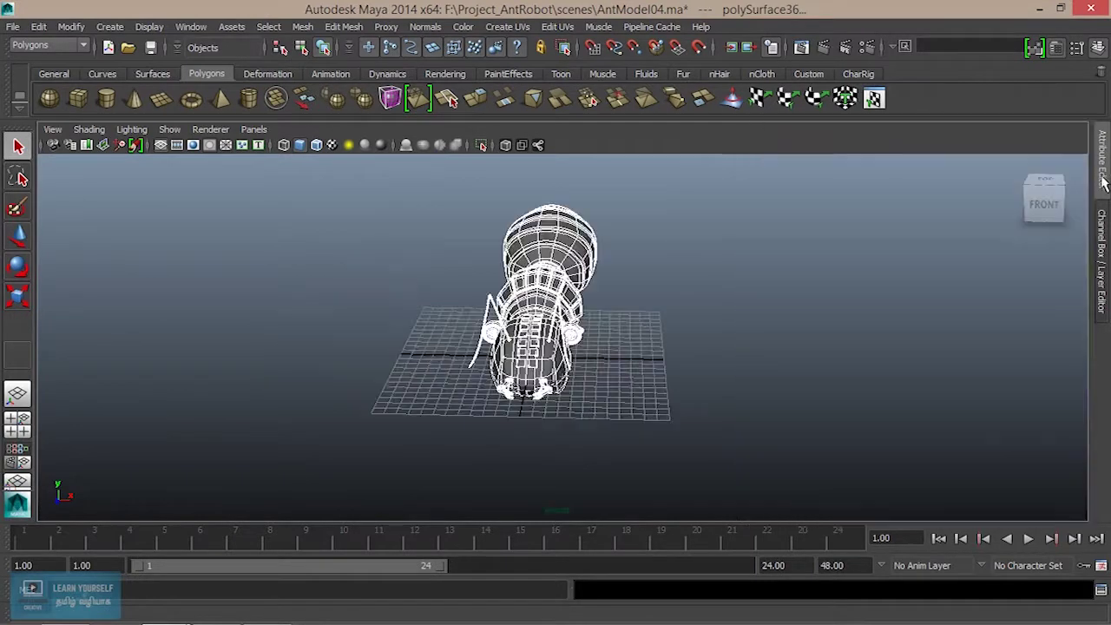
pyautogui.click(1103, 247)
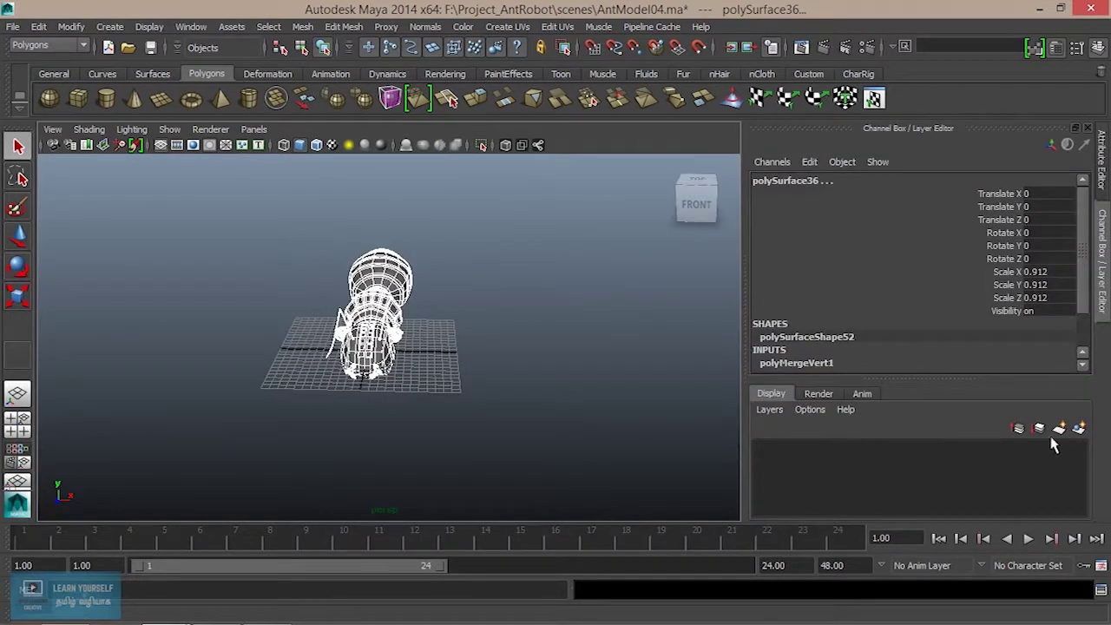
pyautogui.moveTo(739, 318); pyautogui.dragTo(841, 322)
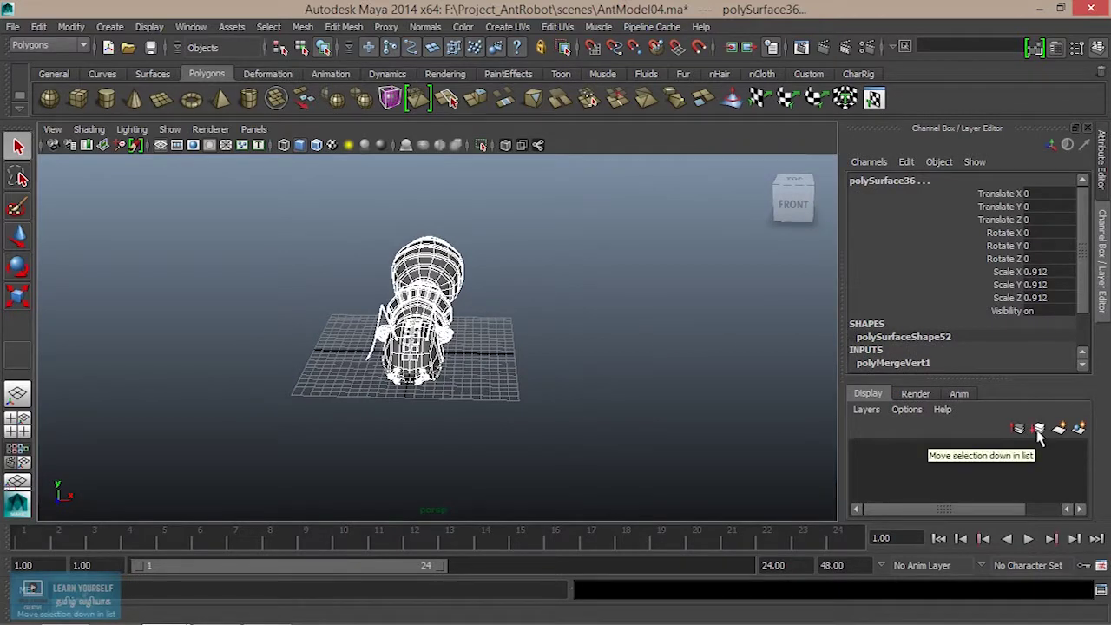
pyautogui.click(1079, 428)
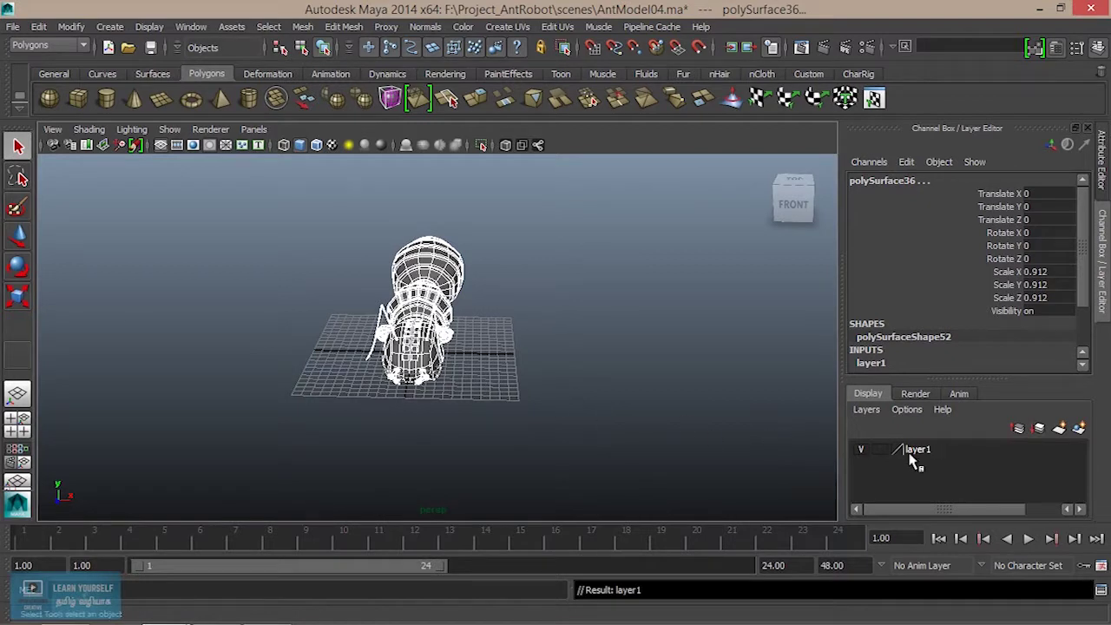
# Step: Check the new display layer's visibility toggle and leave the ant model hidden
pyautogui.keyDown('alt'); pyautogui.moveTo(484, 351); pyautogui.dragTo(555, 339); pyautogui.keyUp('alt')
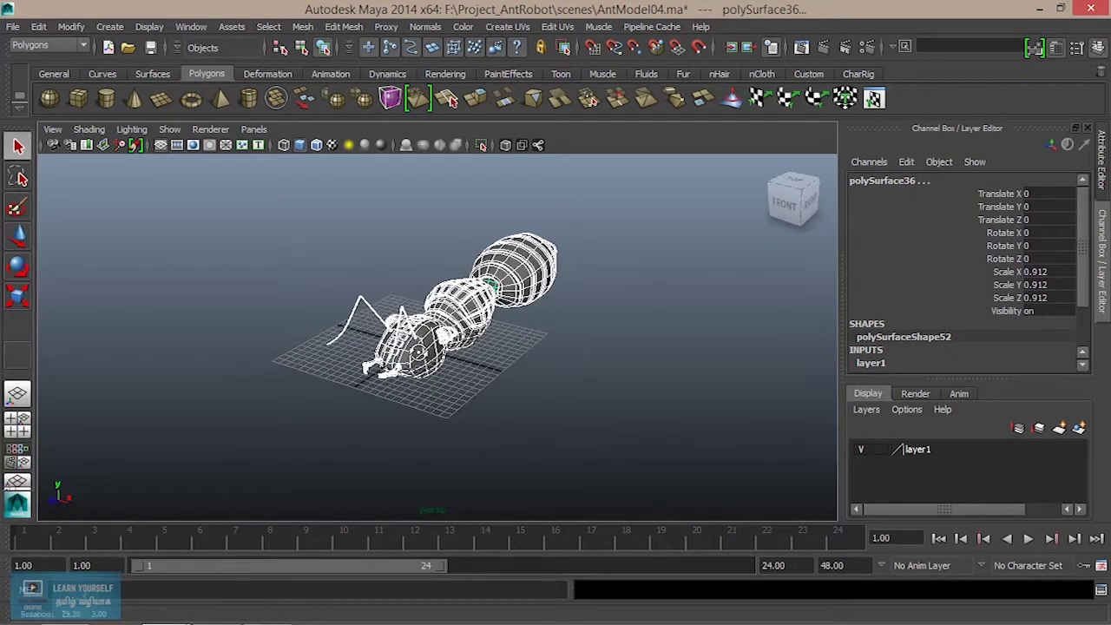
pyautogui.click(862, 451)
pyautogui.click(860, 450)
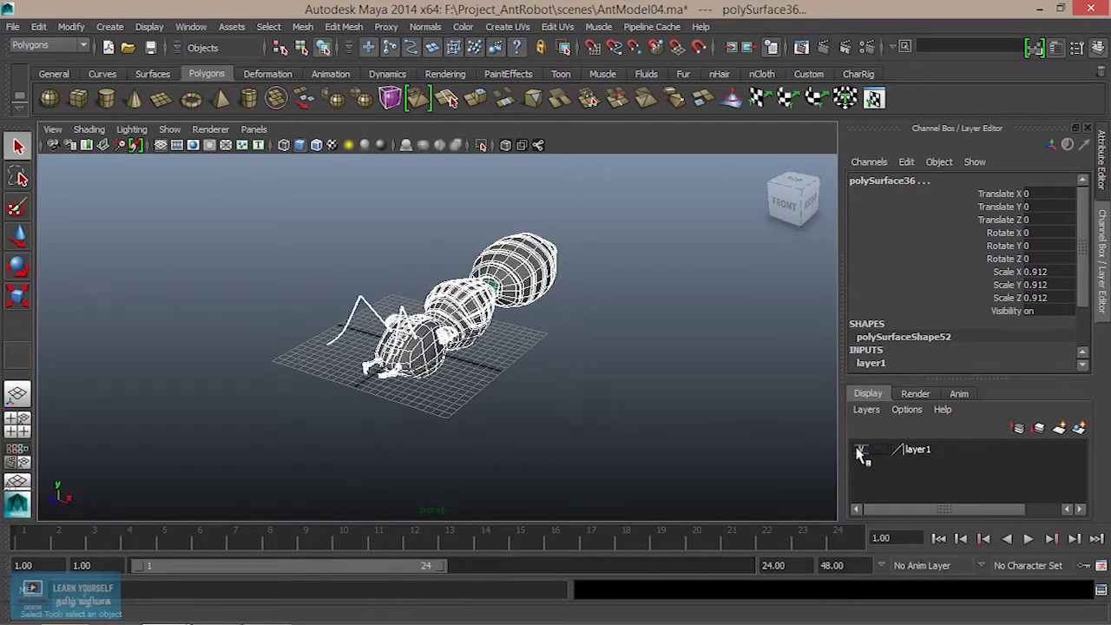
pyautogui.click(574, 424)
pyautogui.click(859, 454)
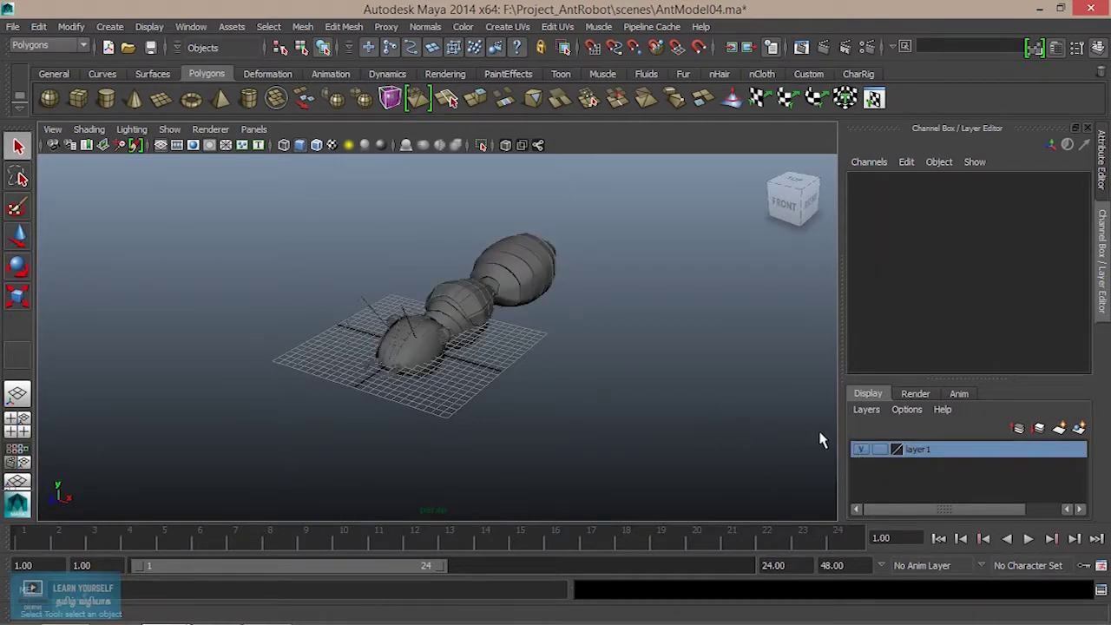
pyautogui.click(860, 450)
# Step: Create a polygon cylinder at the origin and set its Rotate Z to 90
pyautogui.keyDown('alt'); pyautogui.moveTo(513, 388); pyautogui.dragTo(483, 385); pyautogui.keyUp('alt')
pyautogui.keyDown('alt'); pyautogui.moveTo(483, 385); pyautogui.dragTo(722, 458, button='right'); pyautogui.keyUp('alt')
pyautogui.keyDown('alt'); pyautogui.moveTo(722, 458); pyautogui.dragTo(682, 377, button='middle'); pyautogui.keyUp('alt')
pyautogui.keyDown('alt'); pyautogui.moveTo(681, 376); pyautogui.dragTo(305, 391); pyautogui.keyUp('alt')
pyautogui.keyDown('alt'); pyautogui.moveTo(759, 440); pyautogui.dragTo(600, 421, button='middle'); pyautogui.keyUp('alt')
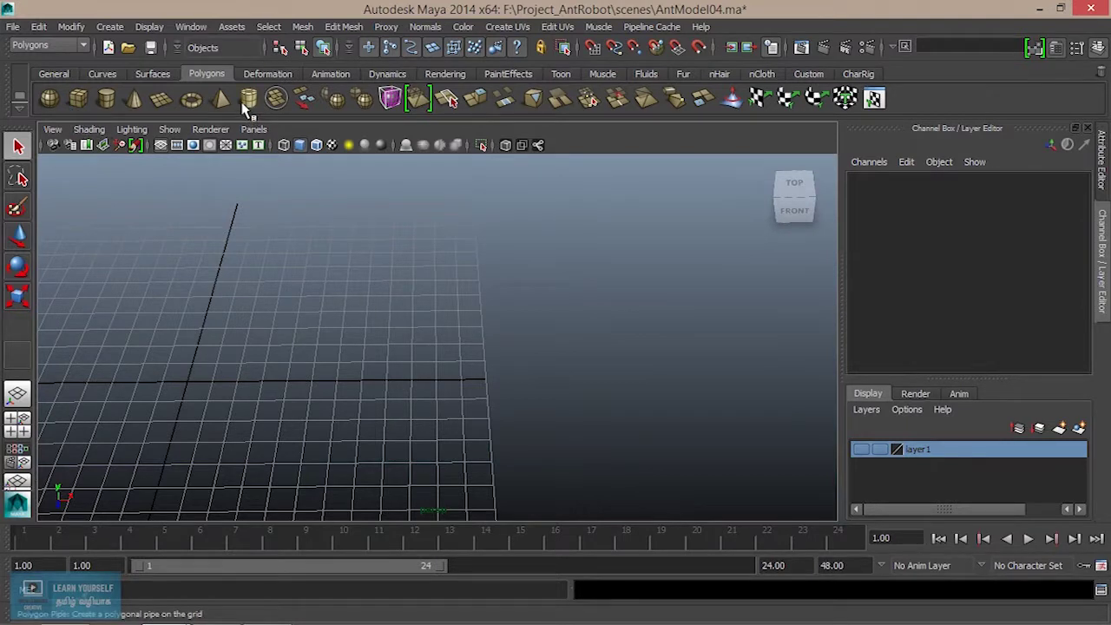
pyautogui.click(108, 100)
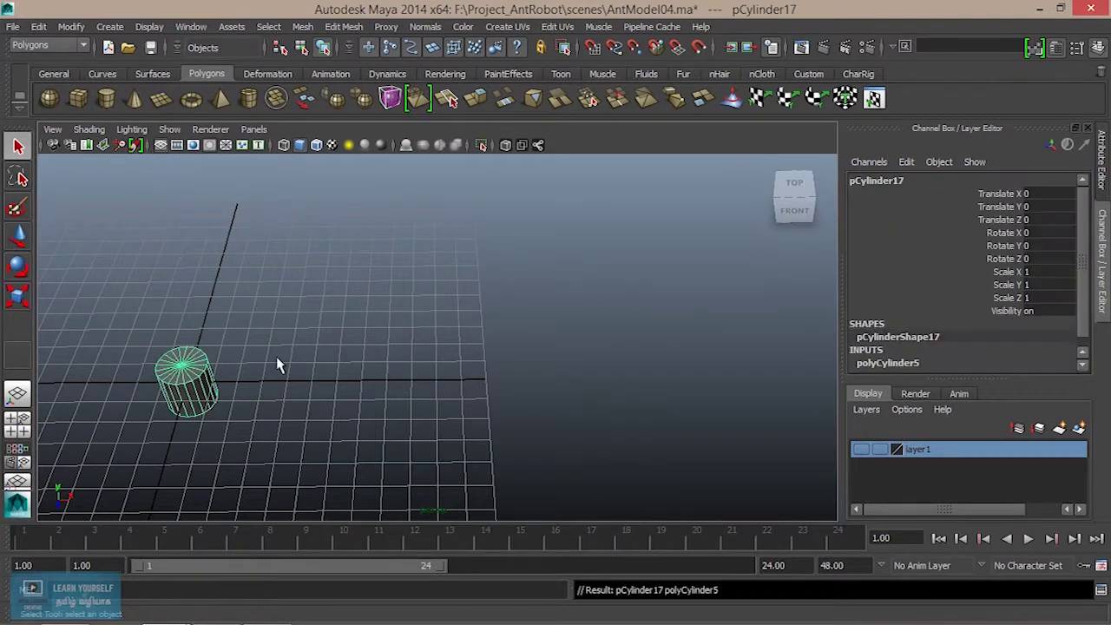
pyautogui.press('e')
pyautogui.moveTo(261, 358); pyautogui.dragTo(280, 394)
pyautogui.doubleClick(1057, 260)
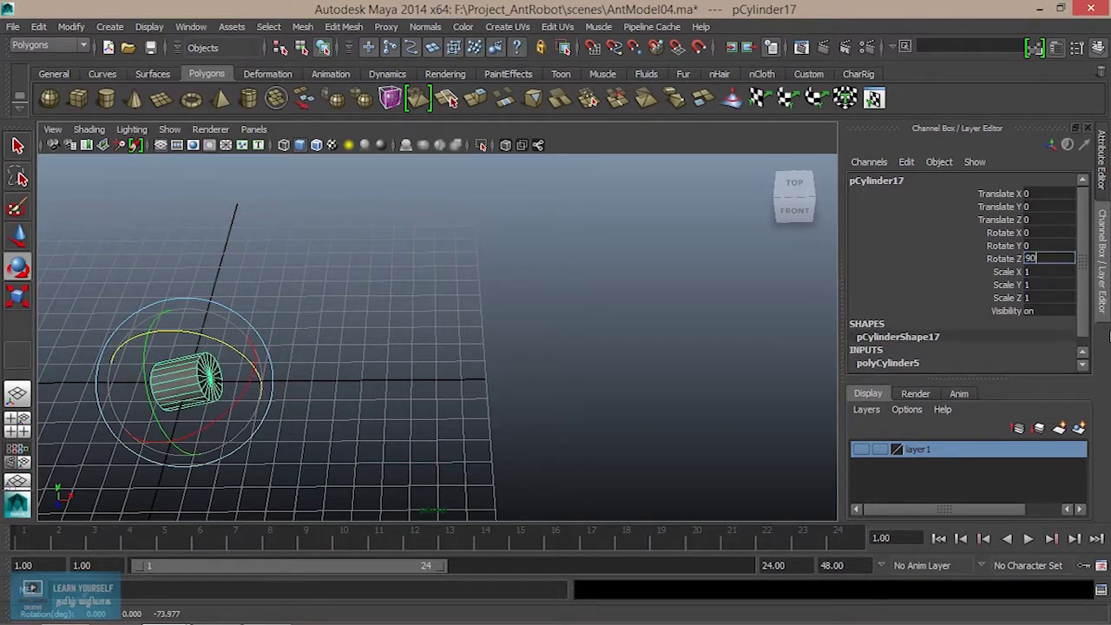
pyautogui.write('90')
pyautogui.press('Return')
# Step: Stretch the cylinder along its length to a Scale Y of about 3.85
pyautogui.keyDown('alt'); pyautogui.moveTo(379, 478); pyautogui.dragTo(396, 348); pyautogui.keyUp('alt')
pyautogui.press('r')
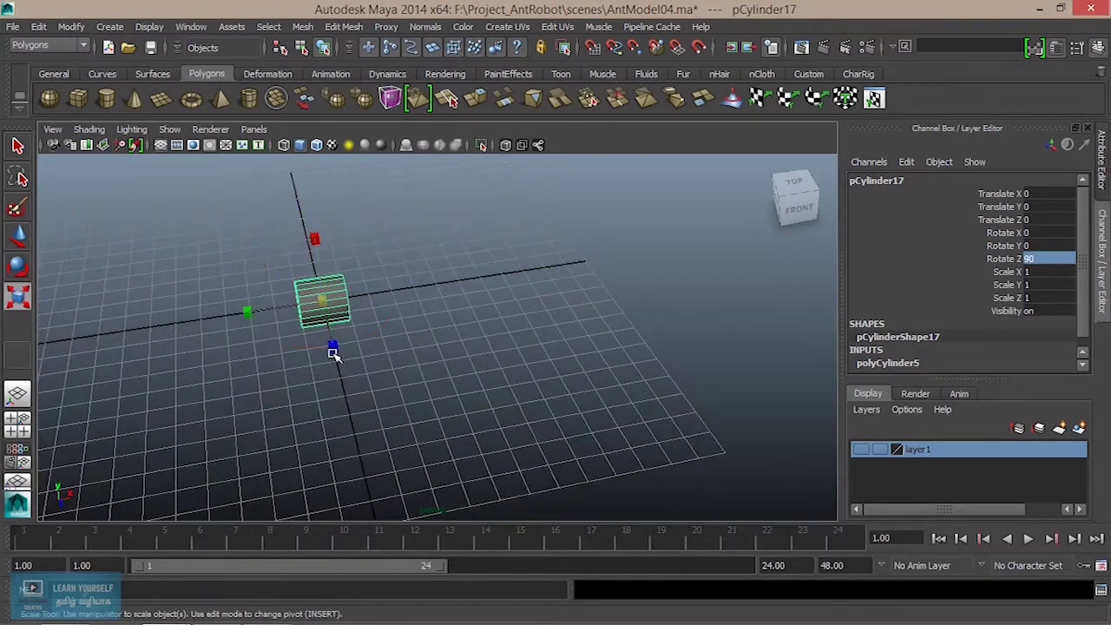
pyautogui.moveTo(256, 313); pyautogui.dragTo(125, 334)
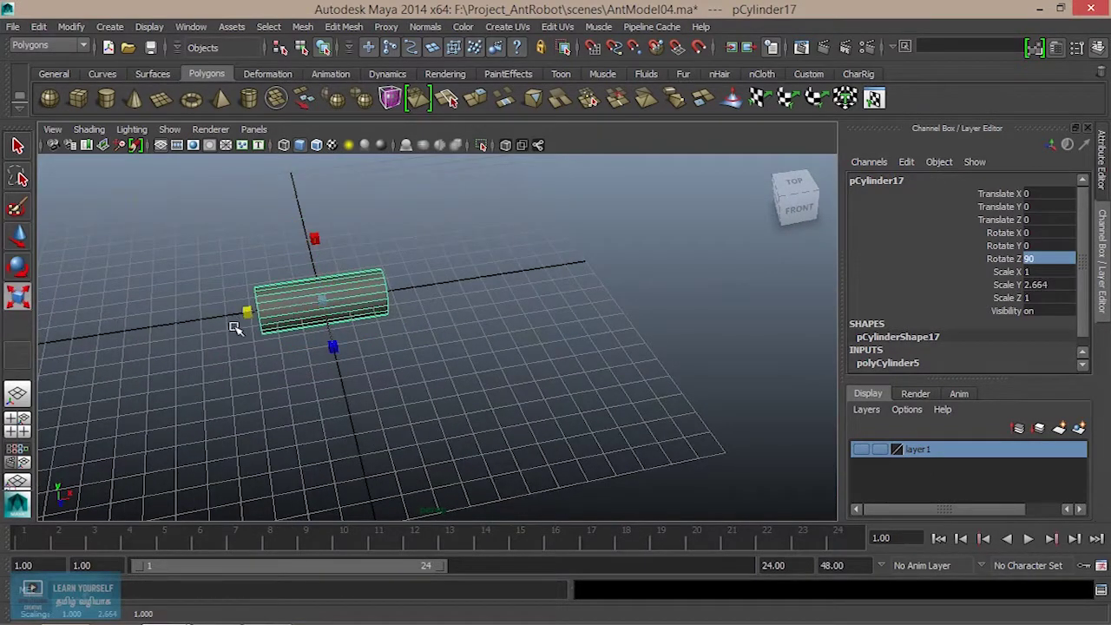
pyautogui.moveTo(246, 312); pyautogui.dragTo(326, 332)
pyautogui.keyDown('alt'); pyautogui.moveTo(326, 333); pyautogui.dragTo(330, 417, button='middle'); pyautogui.keyUp('alt')
pyautogui.keyDown('alt'); pyautogui.moveTo(330, 417); pyautogui.dragTo(446, 430, button='right'); pyautogui.keyUp('alt')
pyautogui.keyDown('alt'); pyautogui.moveTo(447, 431); pyautogui.dragTo(493, 346, button='middle'); pyautogui.keyUp('alt')
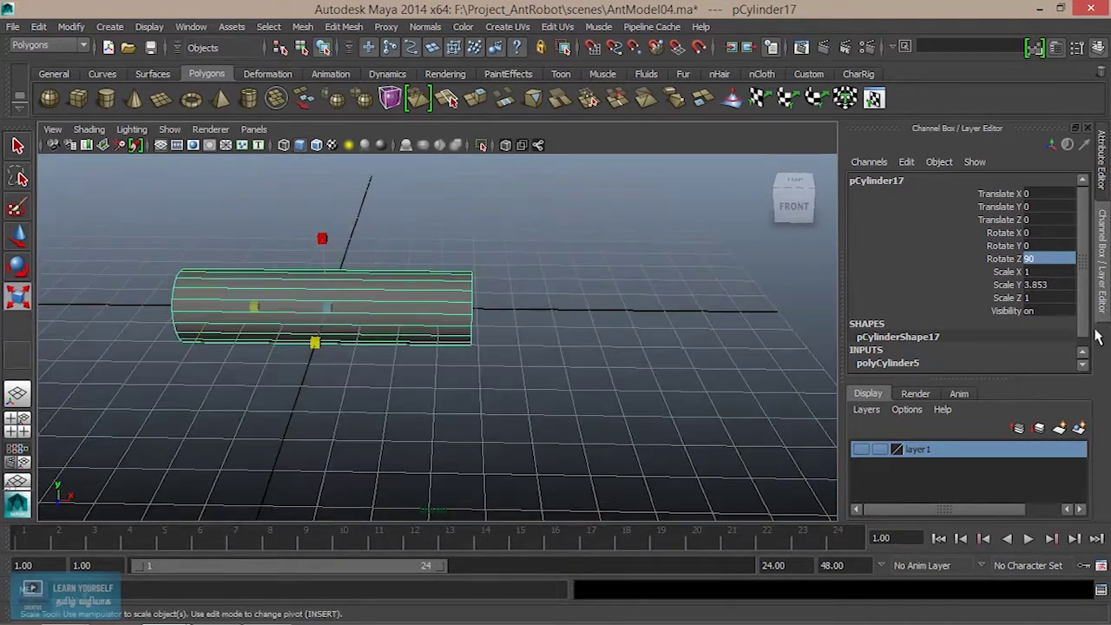
# Step: Set the cylinder's Subdivisions Axis to 10
pyautogui.scroll(-1, 1021, 309)
pyautogui.click(899, 359)
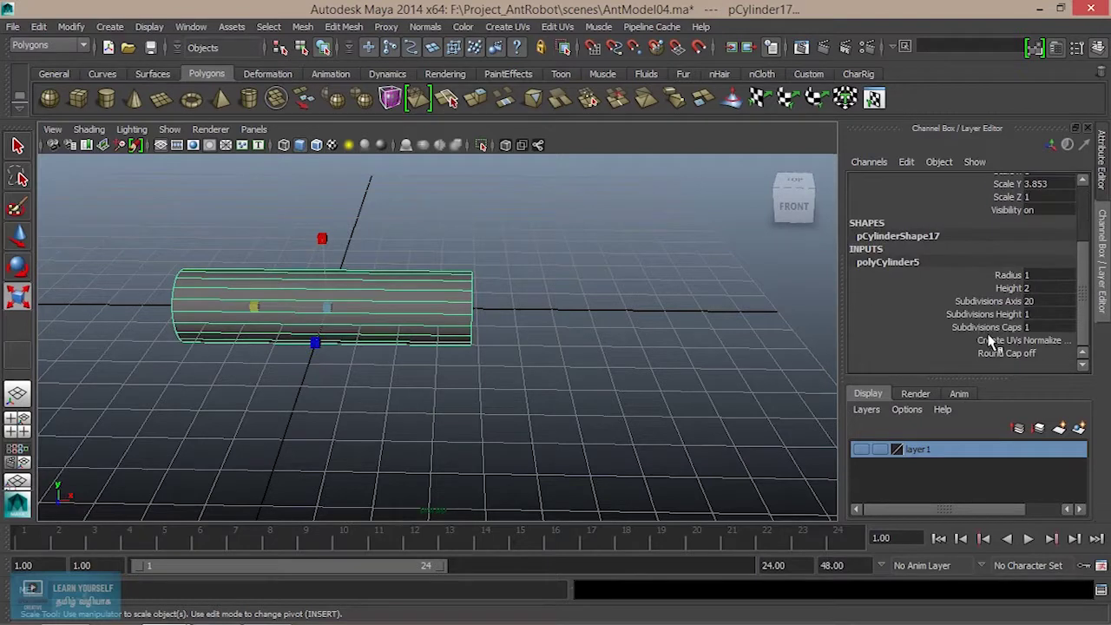
pyautogui.click(1011, 303)
pyautogui.moveTo(712, 390); pyautogui.dragTo(630, 382, button='middle')
pyautogui.keyDown('alt'); pyautogui.moveTo(624, 382); pyautogui.dragTo(498, 350); pyautogui.keyUp('alt')
pyautogui.keyDown('alt'); pyautogui.moveTo(498, 349); pyautogui.dragTo(690, 502, button='right'); pyautogui.keyUp('alt')
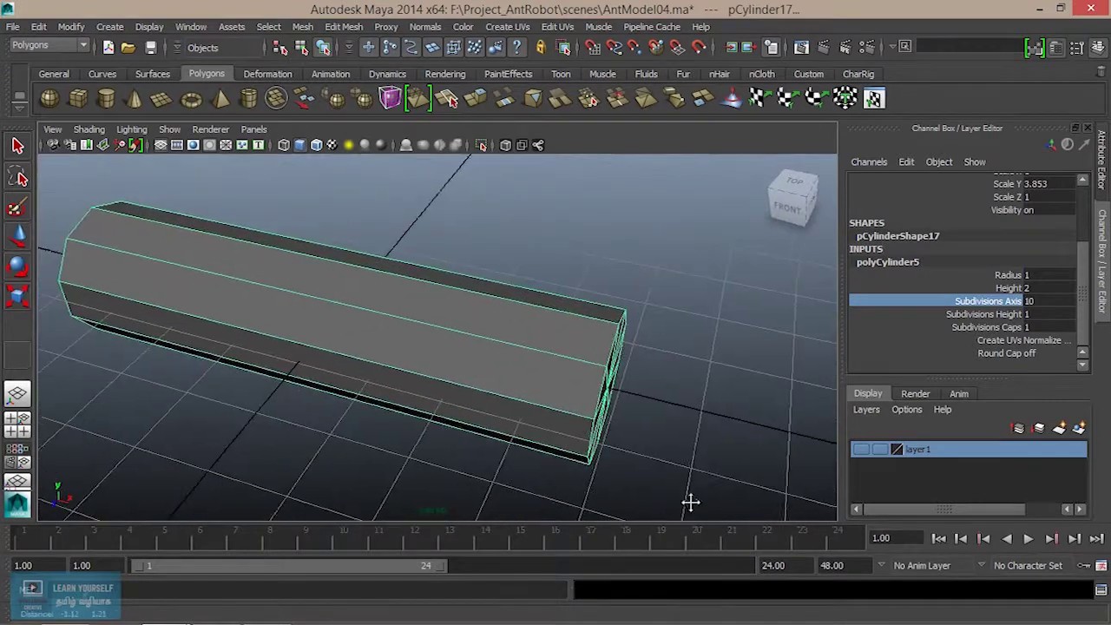
pyautogui.keyDown('alt'); pyautogui.moveTo(690, 502); pyautogui.dragTo(587, 422); pyautogui.keyUp('alt')
# Step: Set the cylinder's Subdivisions Caps to 2 and Subdivisions Height to 5
pyautogui.click(1015, 327)
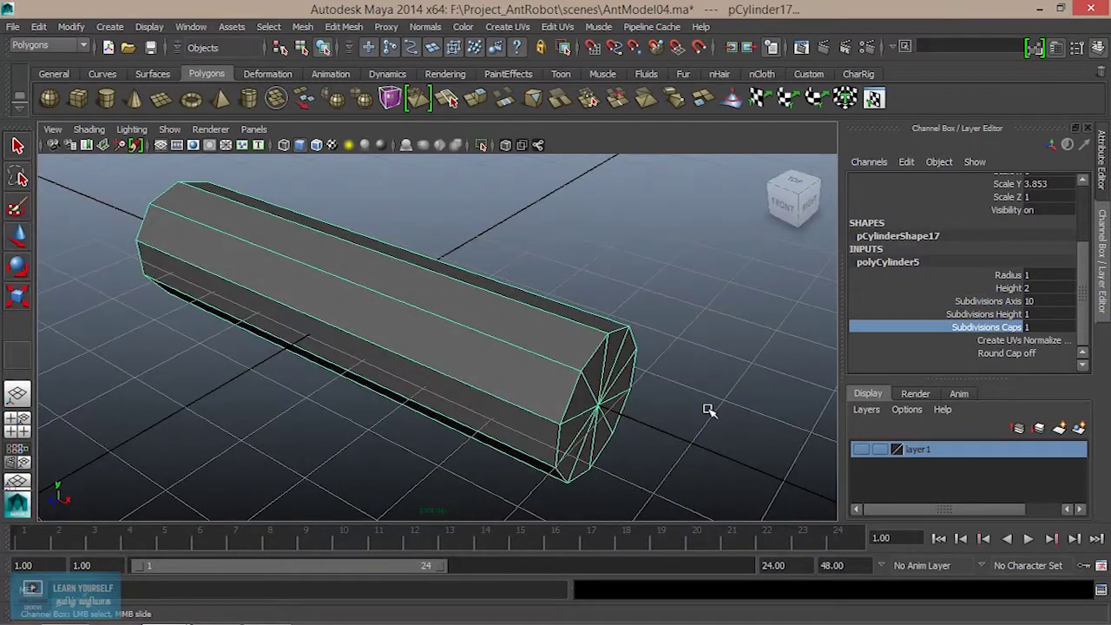
pyautogui.keyDown('alt'); pyautogui.moveTo(557, 425); pyautogui.dragTo(523, 437, button='right'); pyautogui.keyUp('alt')
pyautogui.keyDown('alt'); pyautogui.moveTo(523, 437); pyautogui.dragTo(642, 365); pyautogui.keyUp('alt')
pyautogui.click(1002, 314)
pyautogui.moveTo(460, 443); pyautogui.dragTo(625, 432, button='middle')
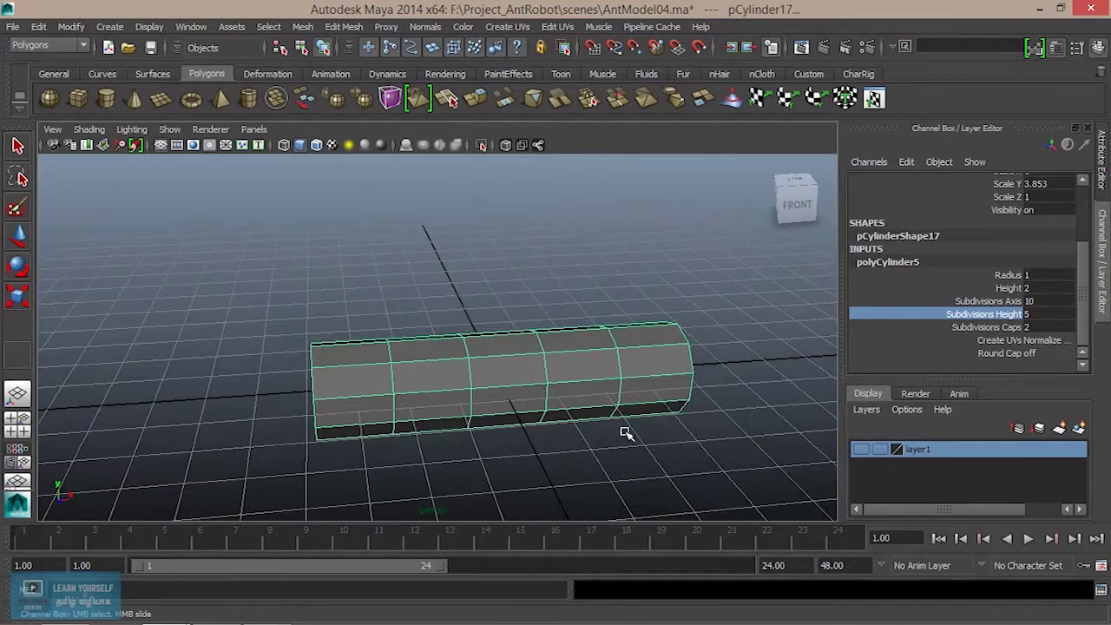
# Step: Select the edge loop nearest the cylinder's right end and move it outward, close to that end
pyautogui.keyDown('alt'); pyautogui.moveTo(625, 431); pyautogui.dragTo(704, 454, button='right'); pyautogui.keyUp('alt')
pyautogui.keyDown('alt'); pyautogui.moveTo(703, 454); pyautogui.dragTo(587, 424, button='middle'); pyautogui.keyUp('alt')
pyautogui.rightClick(644, 341)
pyautogui.moveTo(644, 341); pyautogui.dragTo(644, 198, button='right')
pyautogui.doubleClick(658, 349)
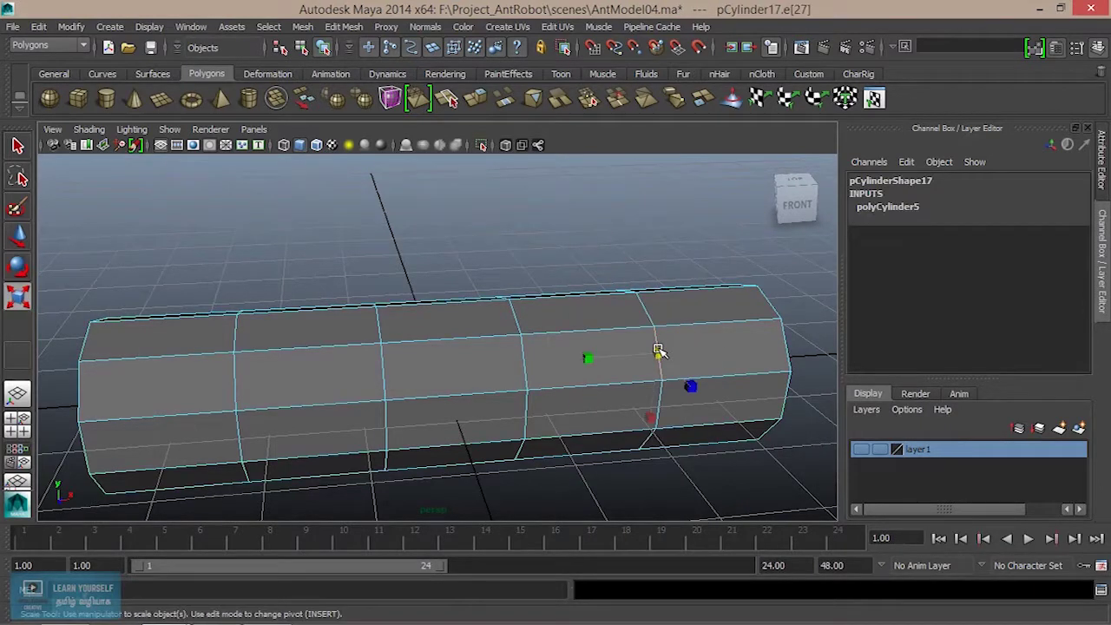
pyautogui.keyDown('alt'); pyautogui.moveTo(610, 403); pyautogui.dragTo(674, 403); pyautogui.keyUp('alt')
pyautogui.press('w')
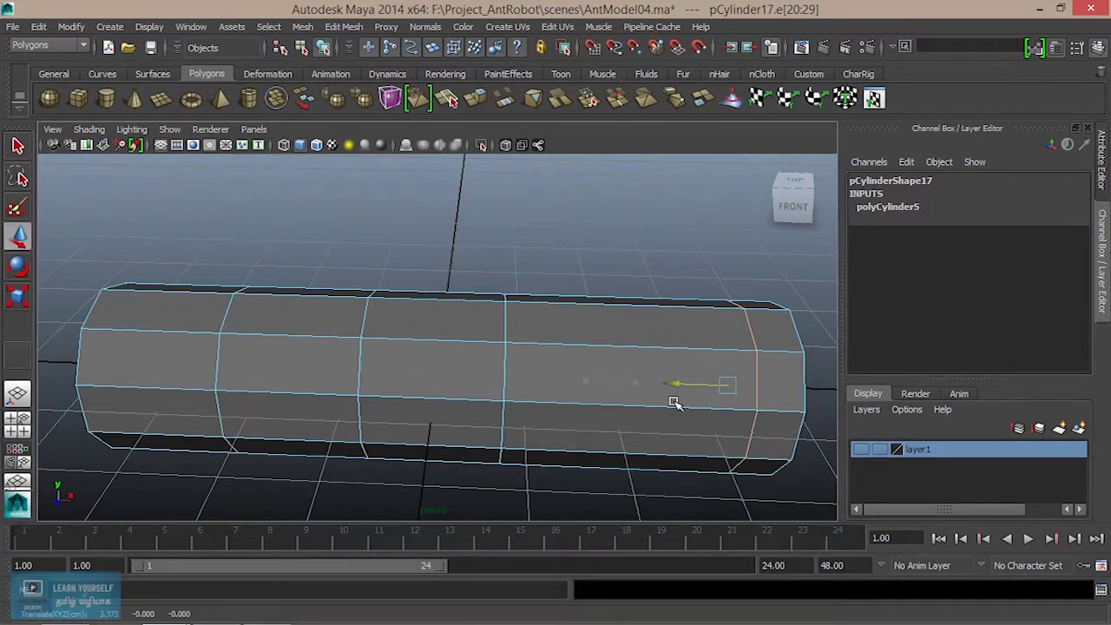
# Step: Move the edge loop nearest the cylinder's left end outward, close to that end
pyautogui.keyDown('alt'); pyautogui.moveTo(745, 410); pyautogui.dragTo(680, 416, button='right'); pyautogui.keyUp('alt')
pyautogui.keyDown('alt'); pyautogui.moveTo(532, 398); pyautogui.dragTo(708, 445, button='middle'); pyautogui.keyUp('alt')
pyautogui.keyDown('alt'); pyautogui.moveTo(708, 444); pyautogui.dragTo(729, 479, button='right'); pyautogui.keyUp('alt')
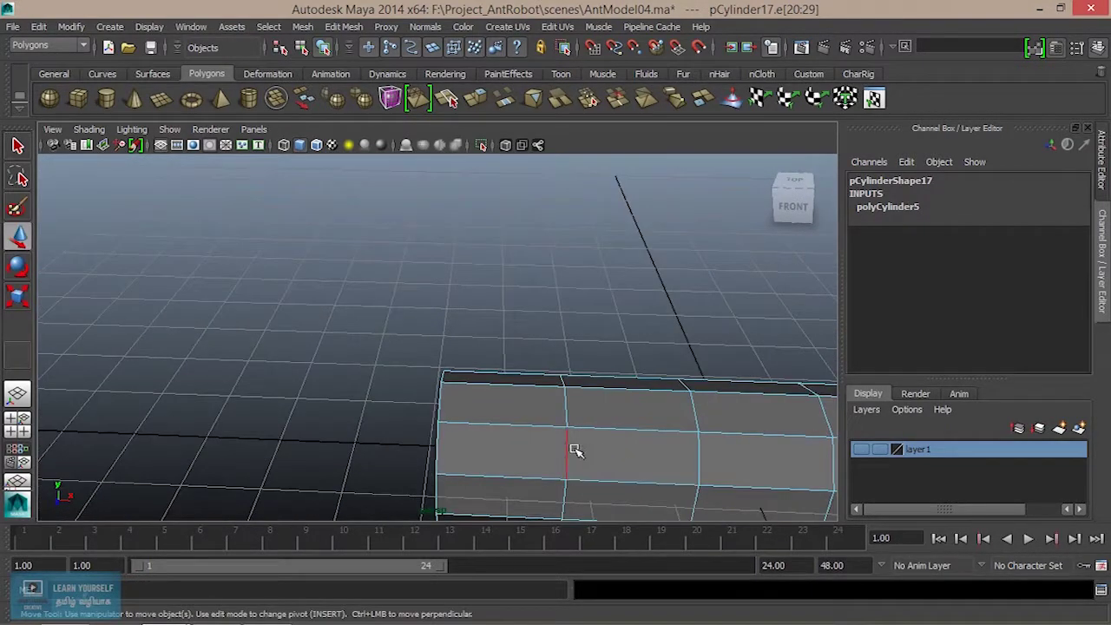
pyautogui.moveTo(503, 451); pyautogui.dragTo(434, 444)
pyautogui.scroll(-5, 509, 466)
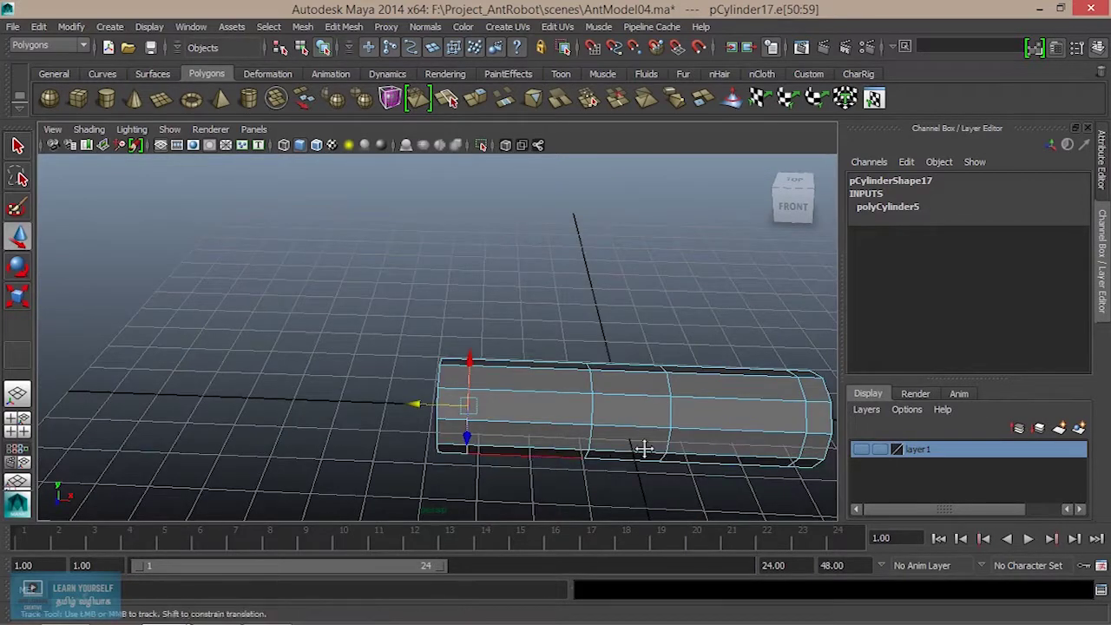
# Step: Try to move an edge of the inner loop left of the cylinder's middle toward the left end
pyautogui.keyDown('alt'); pyautogui.moveTo(659, 452); pyautogui.dragTo(498, 387, button='middle'); pyautogui.keyUp('alt')
pyautogui.scroll(8, 640, 453)
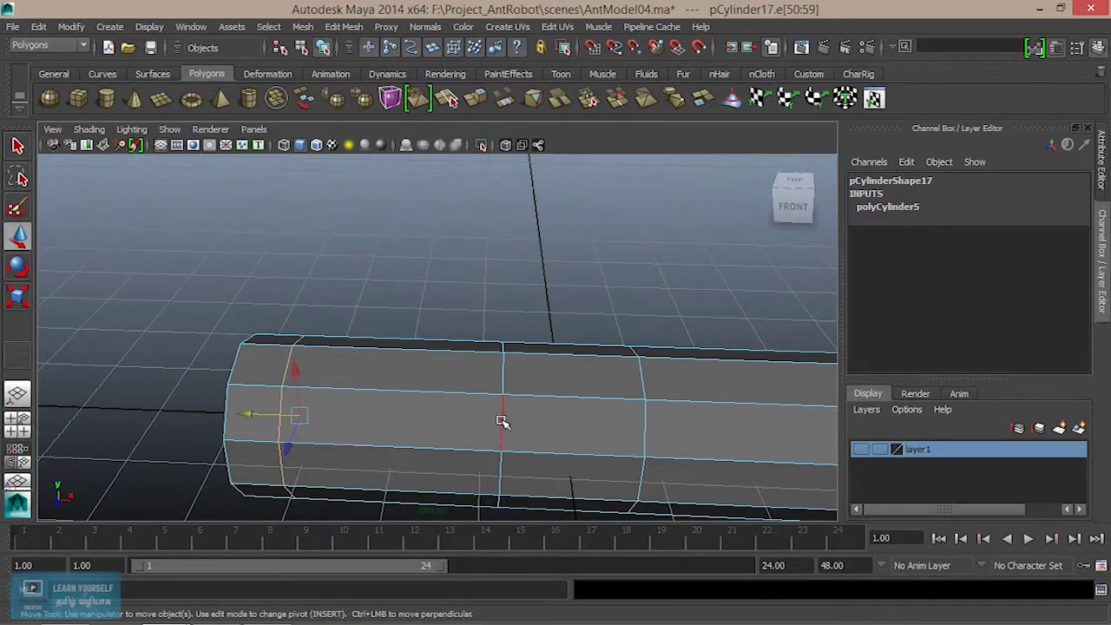
pyautogui.click(501, 421)
pyautogui.scroll(-4, 581, 460)
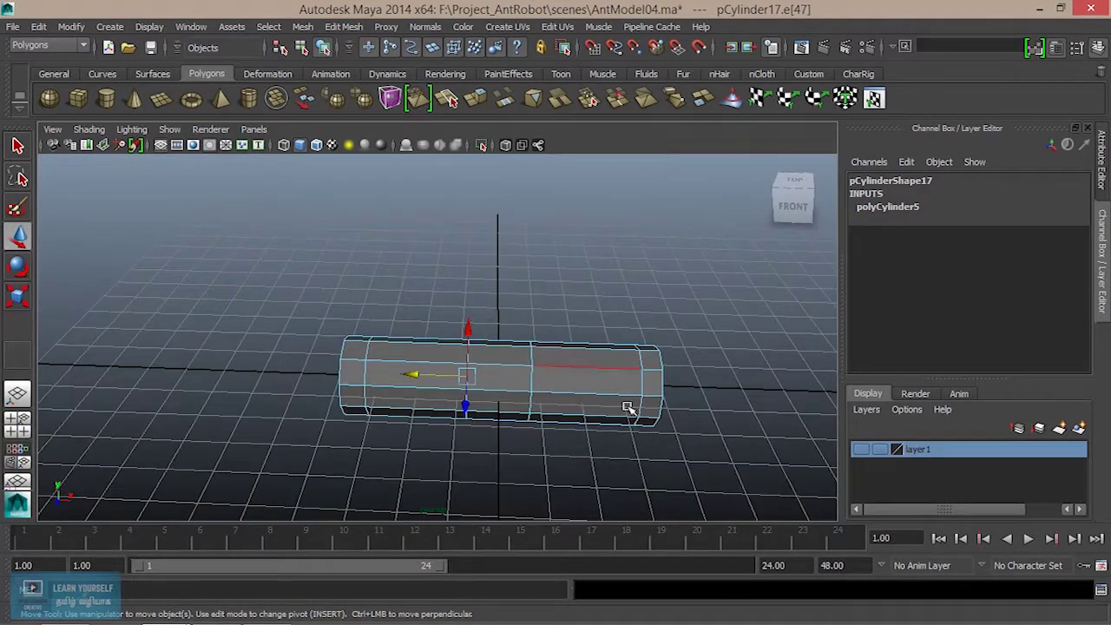
pyautogui.keyDown('alt'); pyautogui.moveTo(550, 404); pyautogui.dragTo(702, 466, button='right'); pyautogui.keyUp('alt')
pyautogui.keyDown('alt'); pyautogui.moveTo(737, 466); pyautogui.dragTo(732, 435, button='middle'); pyautogui.keyUp('alt')
pyautogui.keyDown('alt'); pyautogui.moveTo(336, 303); pyautogui.dragTo(419, 342, button='right'); pyautogui.keyUp('alt')
pyautogui.keyDown('alt'); pyautogui.moveTo(421, 362); pyautogui.dragTo(313, 342, button='middle'); pyautogui.keyUp('alt')
pyautogui.moveTo(312, 342)
pyautogui.keyDown('alt'); pyautogui.mouseDown()
pyautogui.moveTo(370, 305)
pyautogui.moveTo(305, 331)
pyautogui.mouseUp(); pyautogui.keyUp('alt')
pyautogui.scroll(-5, 379, 368)
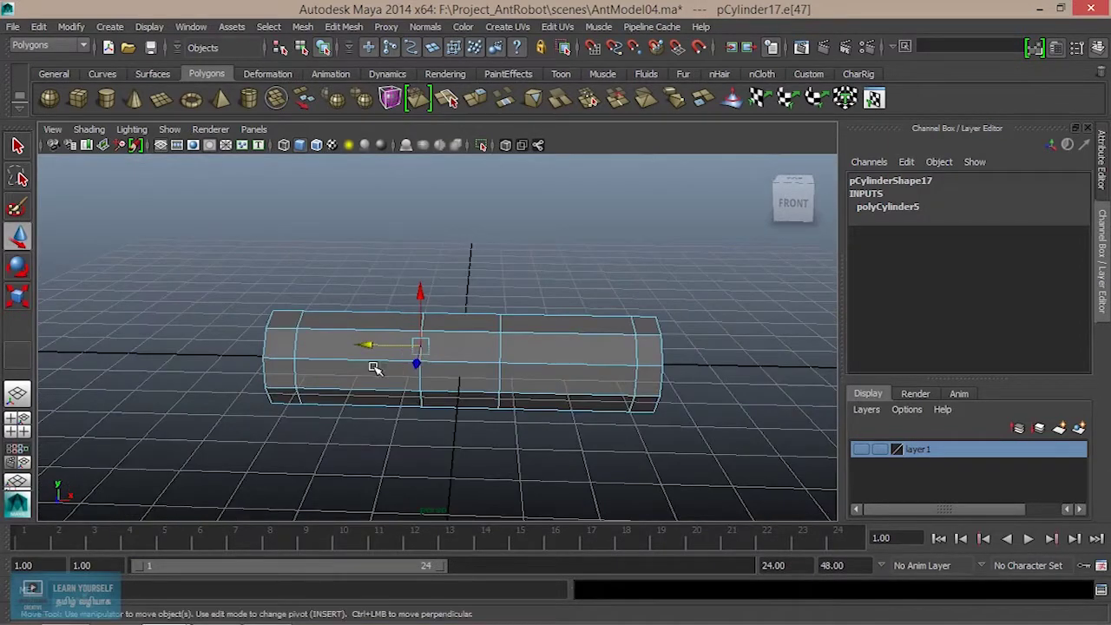
pyautogui.scroll(3, 475, 404)
pyautogui.keyDown('alt'); pyautogui.moveTo(474, 404); pyautogui.dragTo(548, 411, button='middle'); pyautogui.keyUp('alt')
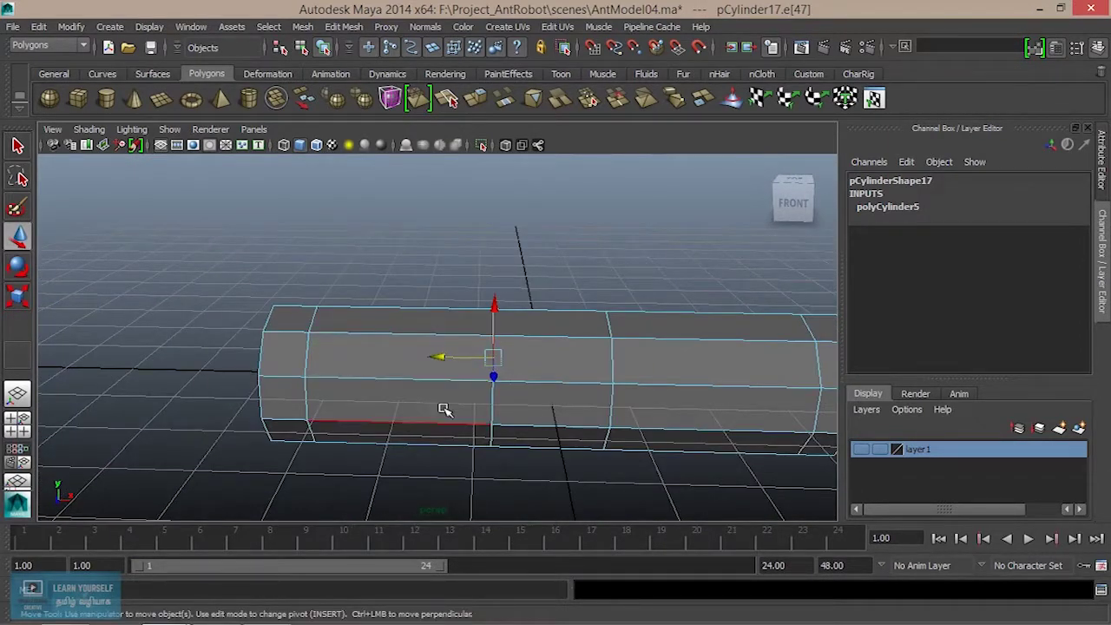
pyautogui.moveTo(437, 355); pyautogui.dragTo(362, 355)
pyautogui.hotkey('ctrl', 'z')
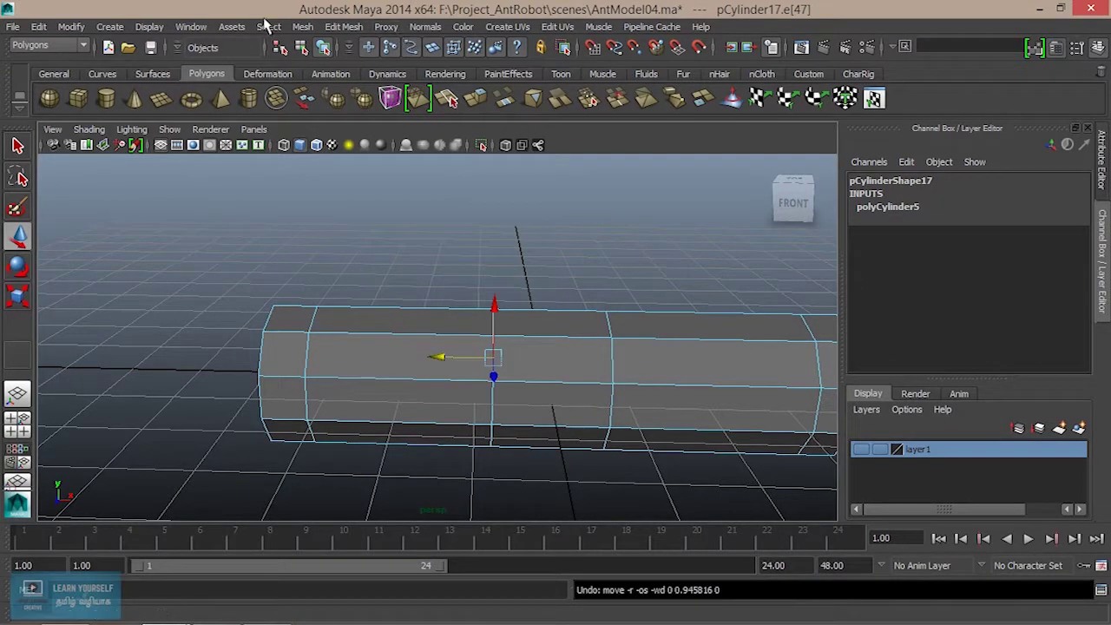
# Step: Insert three evenly spaced edge loops in the cylinder's left wide section using the Insert Edge Loop Tool with Multiple edge loops
pyautogui.click(342, 28)
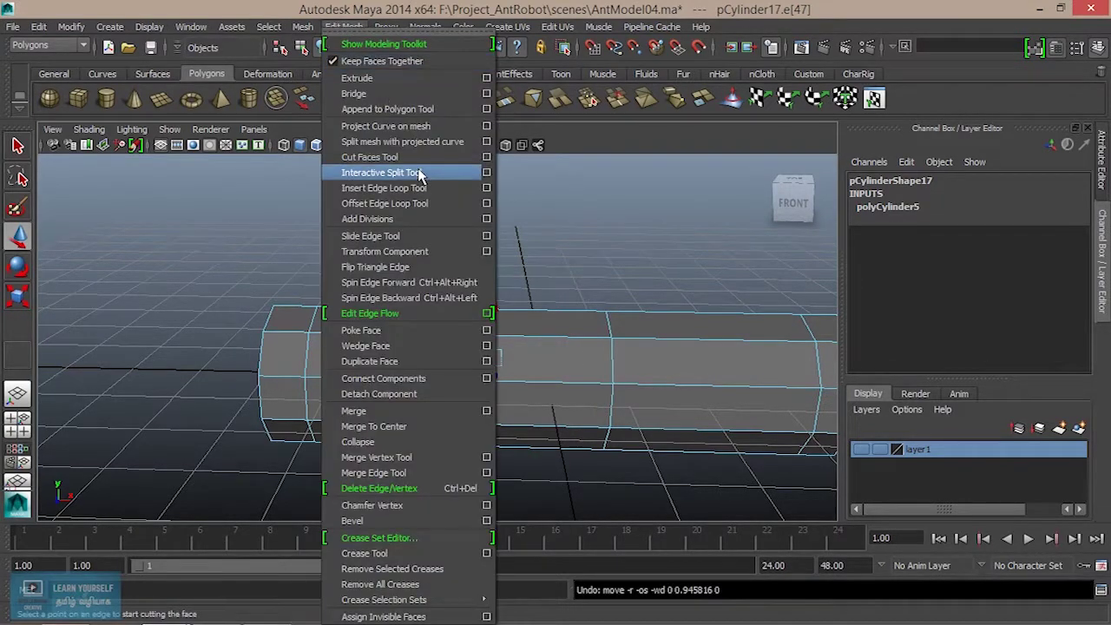
pyautogui.click(487, 189)
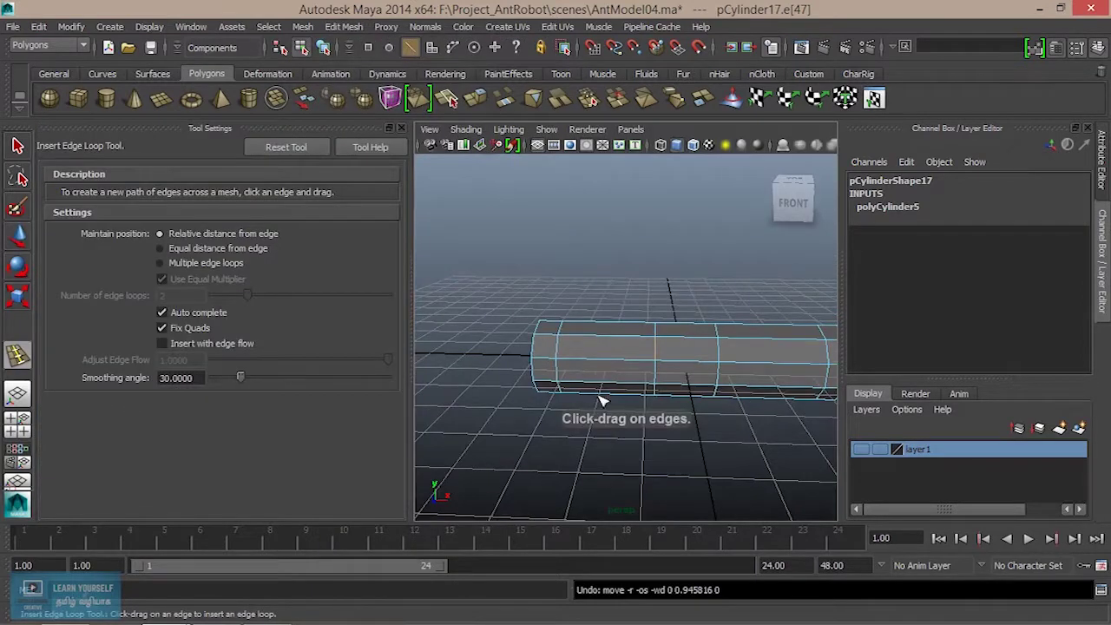
pyautogui.press('f')
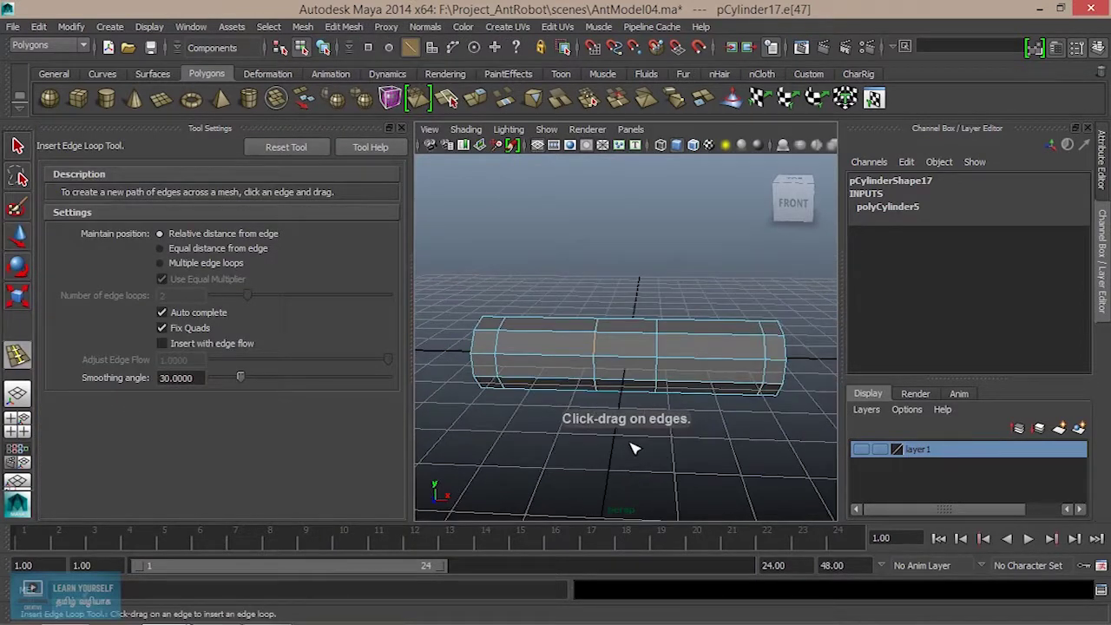
pyautogui.click(210, 263)
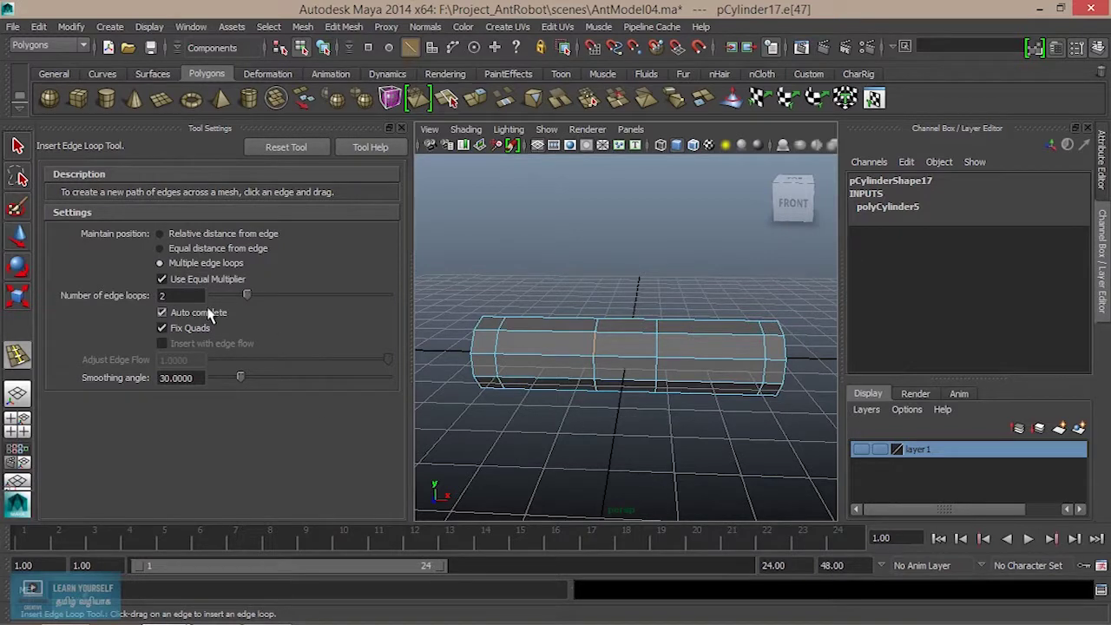
pyautogui.click(553, 360)
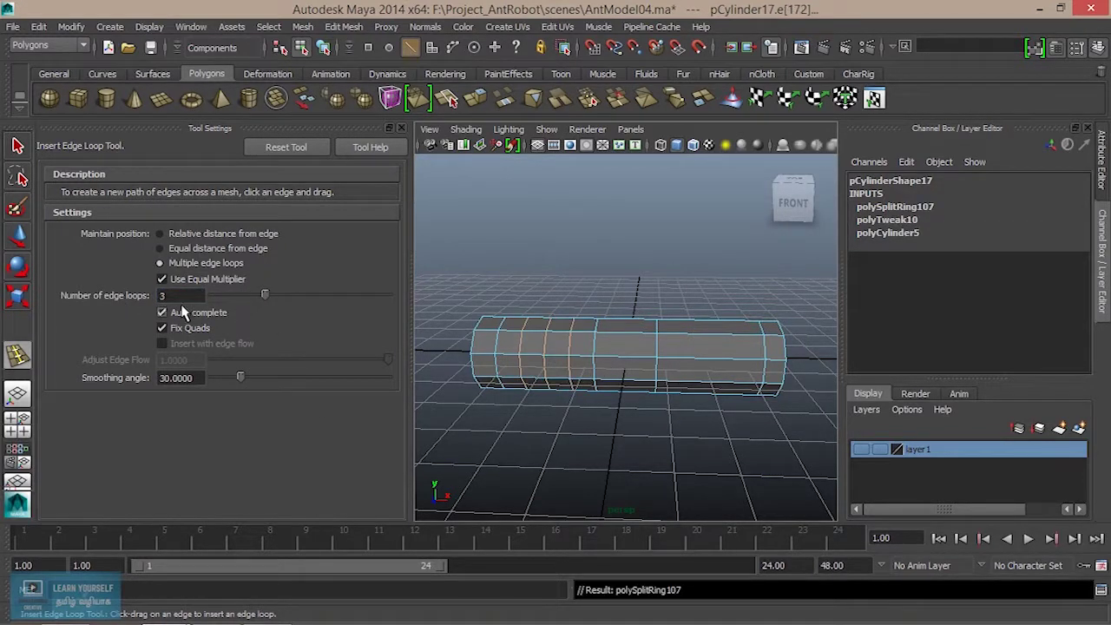
# Step: Insert three evenly spaced edge loops in the cylinder's right wide section and two in its middle section
pyautogui.click(729, 361)
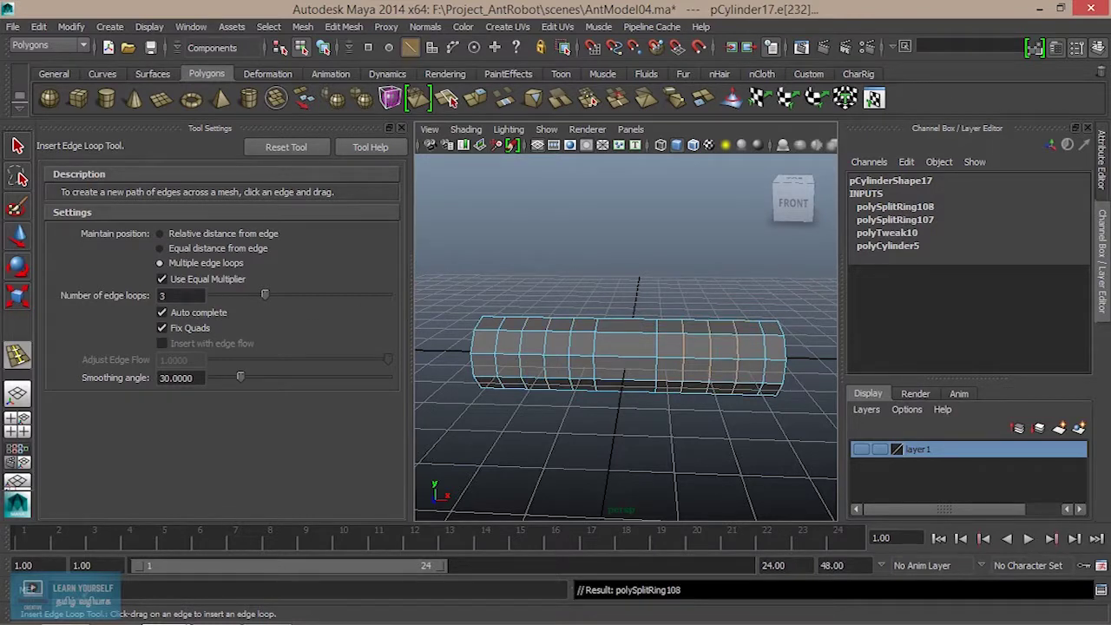
pyautogui.click(626, 360)
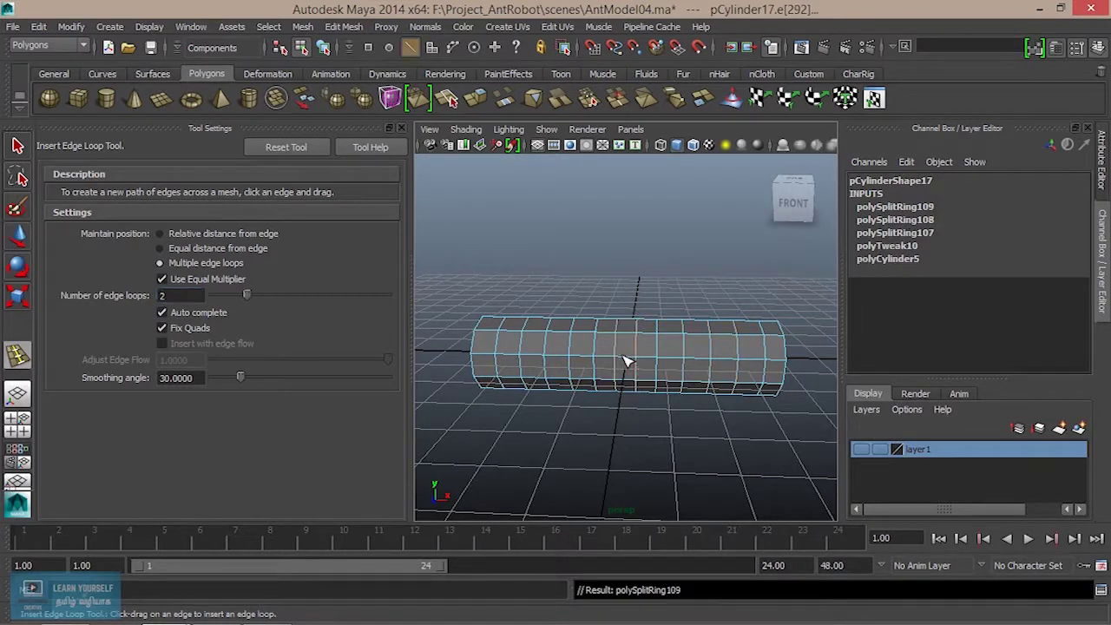
pyautogui.press('1')
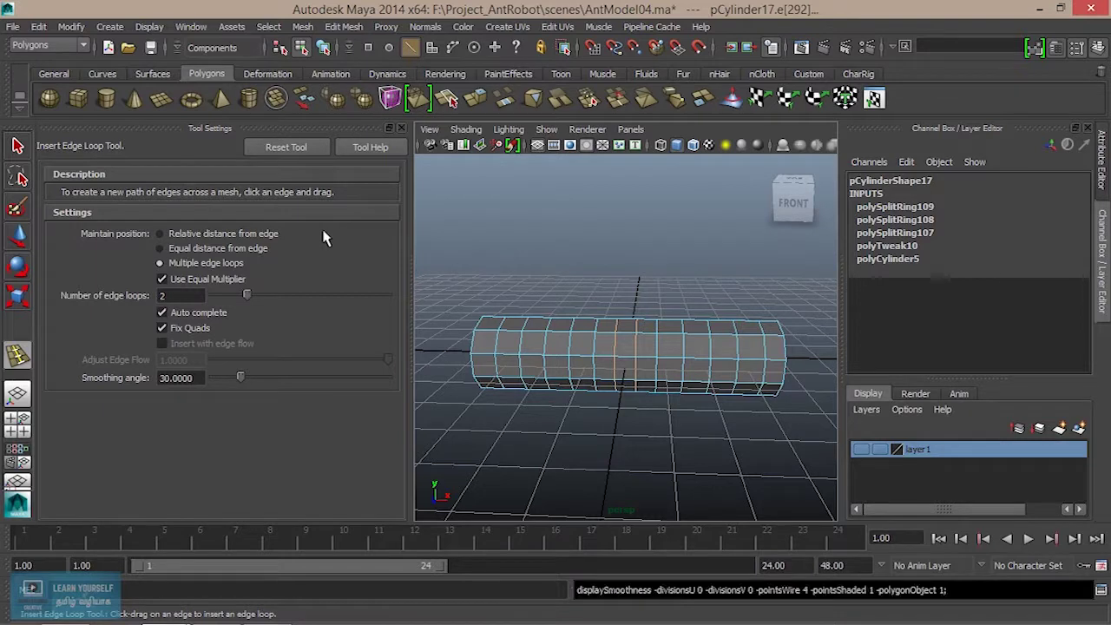
# Step: Extrude the face rings at both ends of the cylinder outward to form two raised end flanges
pyautogui.click(401, 128)
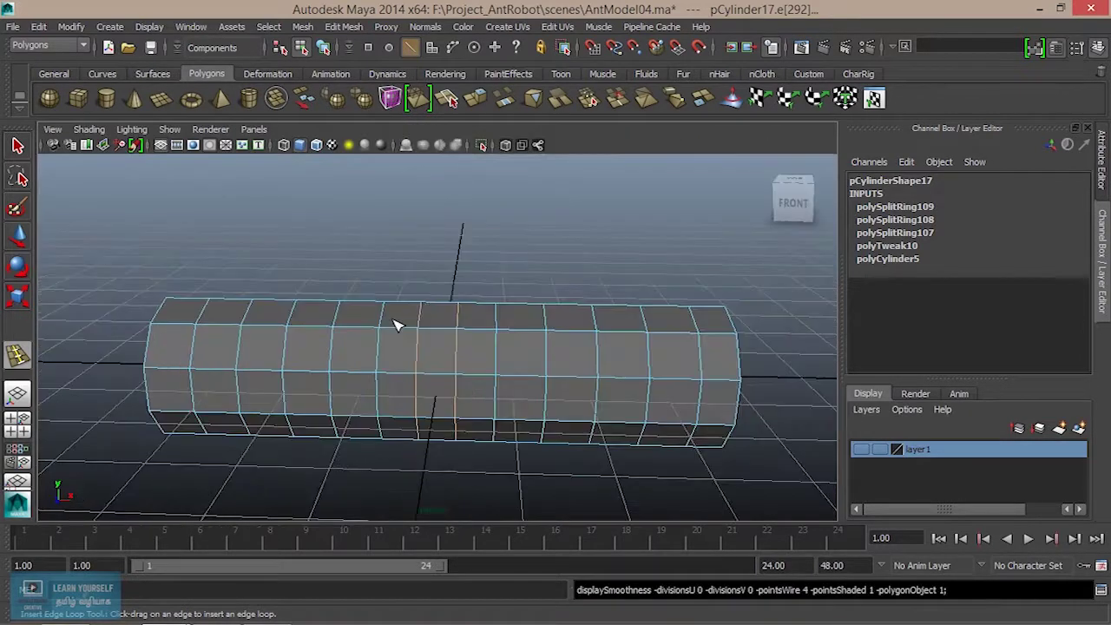
pyautogui.scroll(6, 397, 322)
pyautogui.press('q')
pyautogui.moveTo(262, 322); pyautogui.dragTo(262, 274, button='right')
pyautogui.click(256, 329)
pyautogui.keyDown('shift'); pyautogui.doubleClick(270, 291); pyautogui.keyUp('shift')
pyautogui.scroll(-5, 335, 426)
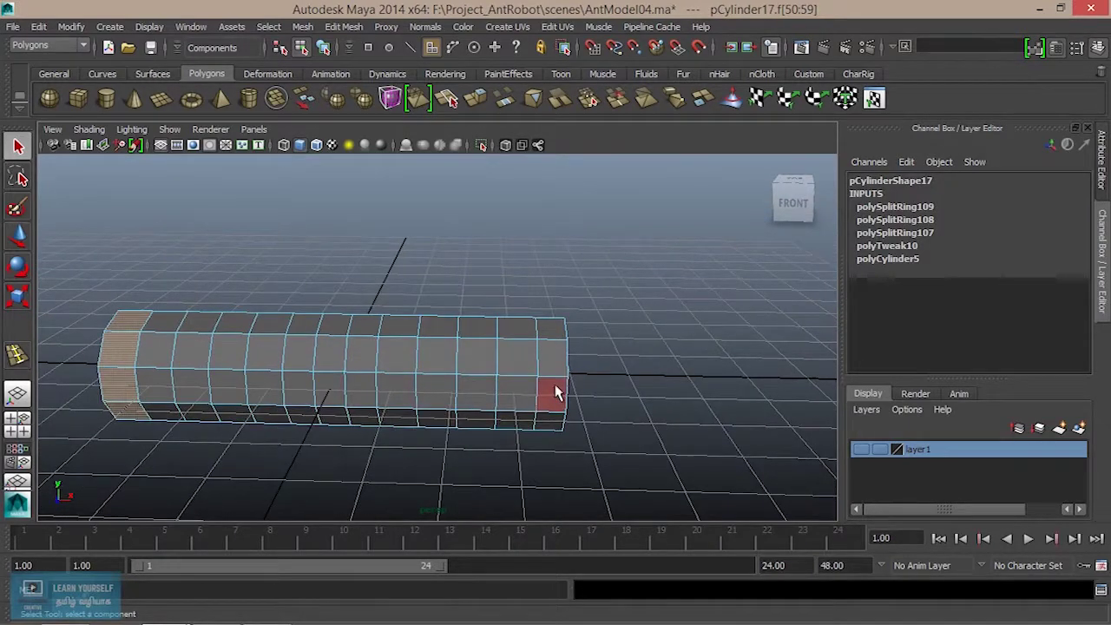
pyautogui.keyDown('shift'); pyautogui.doubleClick(556, 393); pyautogui.keyUp('shift')
pyautogui.keyDown('alt'); pyautogui.moveTo(496, 434); pyautogui.dragTo(564, 382); pyautogui.keyUp('alt')
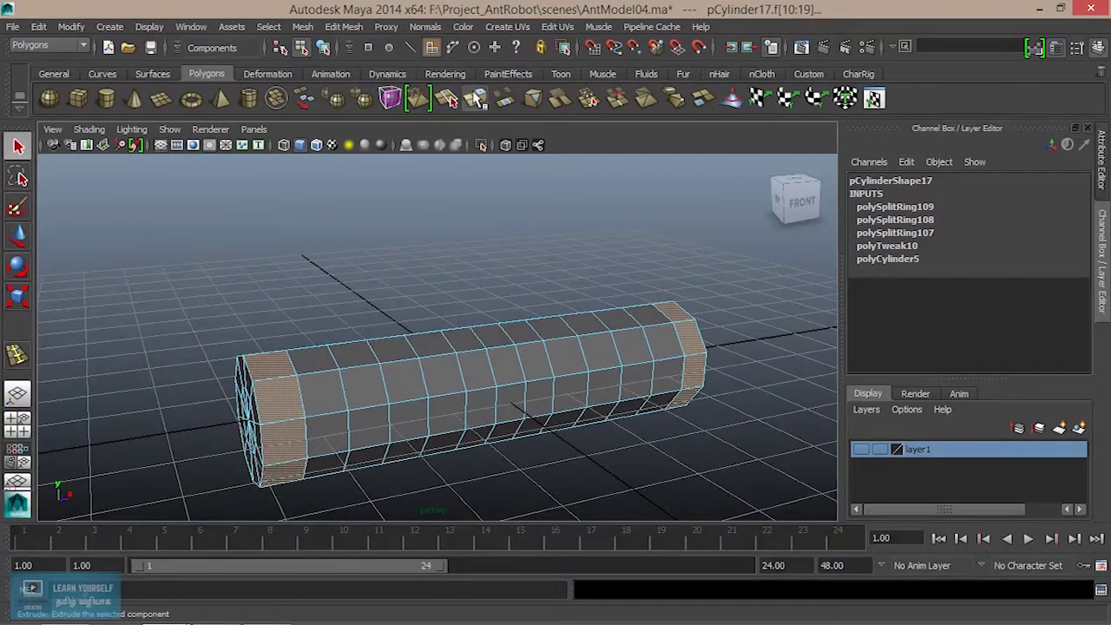
pyautogui.hotkey('ctrl', 'e')
pyautogui.keyDown('alt'); pyautogui.moveTo(569, 363); pyautogui.dragTo(571, 380); pyautogui.keyUp('alt')
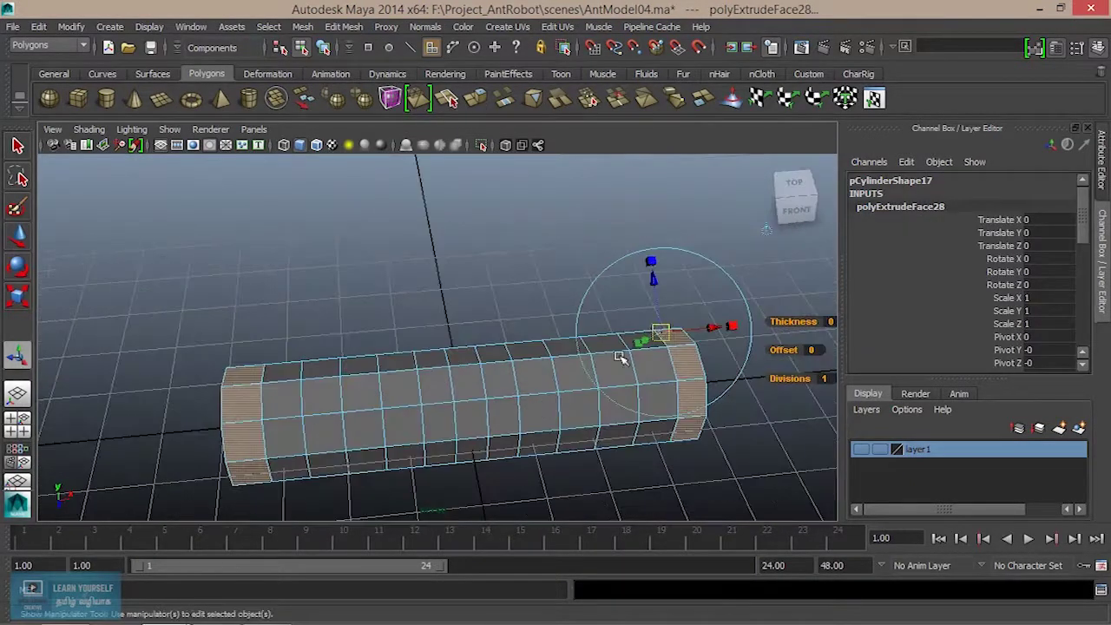
pyautogui.moveTo(660, 278); pyautogui.dragTo(657, 266)
pyautogui.keyDown('alt'); pyautogui.moveTo(617, 342); pyautogui.dragTo(616, 319); pyautogui.keyUp('alt')
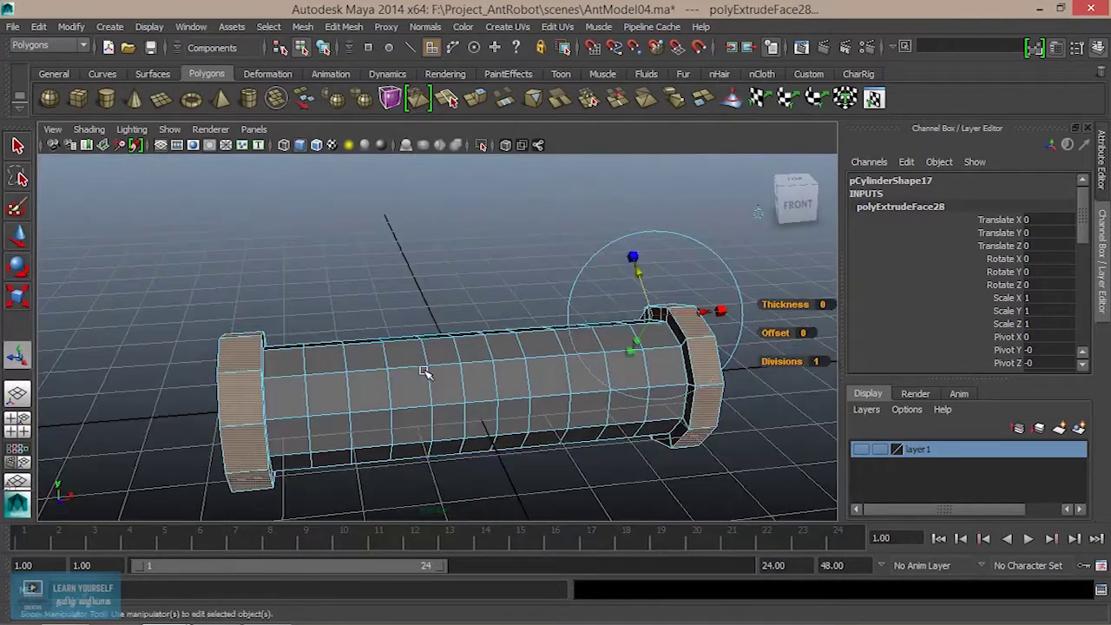
# Step: Select five alternating face rings between the end flanges and scale them slightly outward along the cylinder's length
pyautogui.keyDown('alt'); pyautogui.moveTo(424, 371); pyautogui.dragTo(542, 395, button='right'); pyautogui.keyUp('alt')
pyautogui.keyDown('alt'); pyautogui.moveTo(542, 394); pyautogui.dragTo(564, 367, button='middle'); pyautogui.keyUp('alt')
pyautogui.keyDown('alt'); pyautogui.moveTo(565, 367); pyautogui.dragTo(352, 330); pyautogui.keyUp('alt')
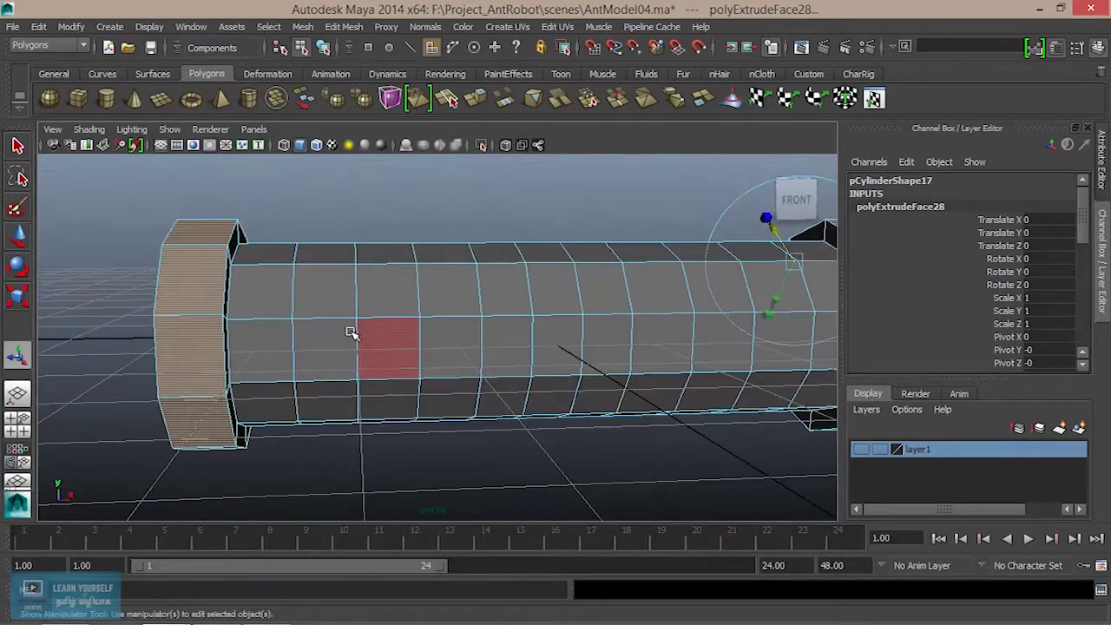
pyautogui.click(323, 289)
pyautogui.keyDown('shift'); pyautogui.doubleClick(334, 364); pyautogui.keyUp('shift')
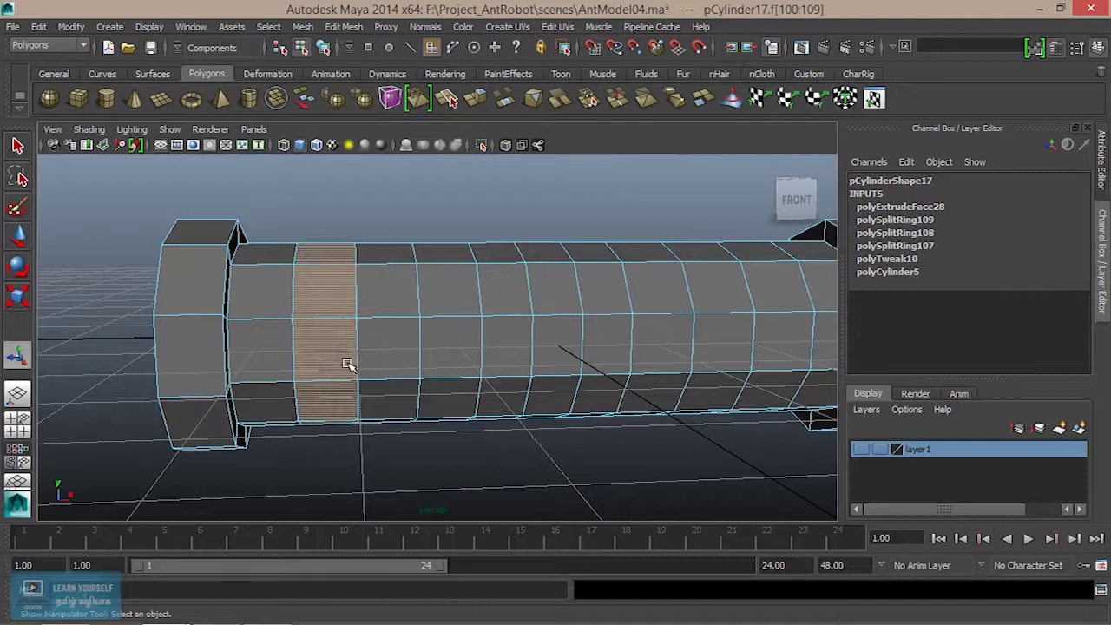
pyautogui.keyDown('shift'); pyautogui.doubleClick(458, 298); pyautogui.keyUp('shift')
pyautogui.keyDown('alt'); pyautogui.moveTo(565, 287); pyautogui.dragTo(426, 416); pyautogui.keyUp('alt')
pyautogui.keyDown('shift'); pyautogui.click(424, 396); pyautogui.keyUp('shift')
pyautogui.keyDown('shift'); pyautogui.doubleClick(424, 342); pyautogui.keyUp('shift')
pyautogui.keyDown('shift'); pyautogui.click(547, 386); pyautogui.keyUp('shift')
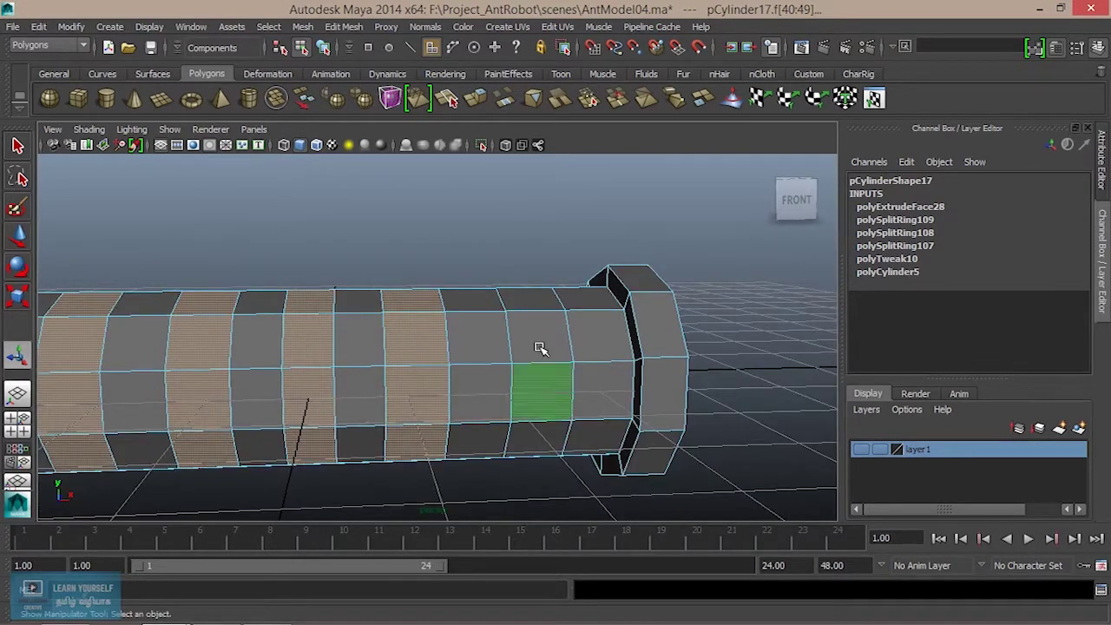
pyautogui.keyDown('shift'); pyautogui.doubleClick(540, 345); pyautogui.keyUp('shift')
pyautogui.keyDown('alt'); pyautogui.moveTo(597, 432); pyautogui.dragTo(493, 444, button='right'); pyautogui.keyUp('alt')
pyautogui.keyDown('alt'); pyautogui.moveTo(493, 445); pyautogui.dragTo(596, 470, button='middle'); pyautogui.keyUp('alt')
pyautogui.keyDown('alt'); pyautogui.moveTo(550, 474); pyautogui.dragTo(613, 474, button='right'); pyautogui.keyUp('alt')
pyautogui.keyDown('alt'); pyautogui.moveTo(613, 474); pyautogui.dragTo(633, 404, button='middle'); pyautogui.keyUp('alt')
pyautogui.keyDown('alt'); pyautogui.moveTo(479, 405); pyautogui.dragTo(534, 405, button='right'); pyautogui.keyUp('alt')
pyautogui.keyDown('alt'); pyautogui.moveTo(535, 406); pyautogui.dragTo(508, 426); pyautogui.keyUp('alt')
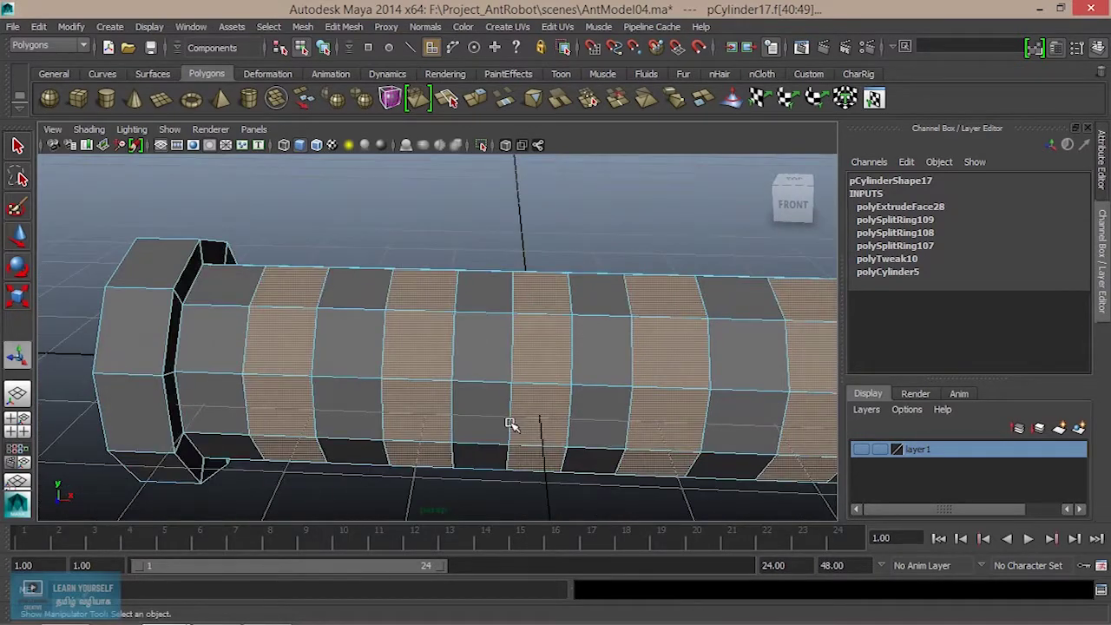
pyautogui.press('r')
pyautogui.moveTo(615, 373); pyautogui.dragTo(512, 352)
# Step: Extrude the five selected face rings outward into raised ridges and narrow the tops of the ridges
pyautogui.scroll(-5, 610, 412)
pyautogui.click(475, 98)
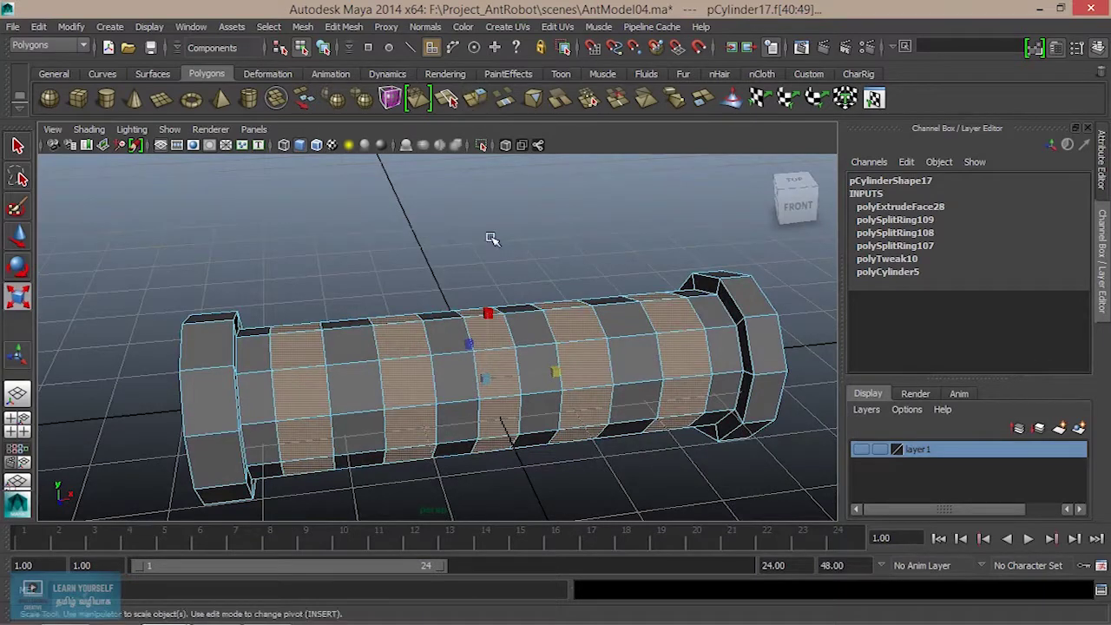
pyautogui.moveTo(382, 292); pyautogui.dragTo(385, 265)
pyautogui.click(382, 249)
pyautogui.click(461, 302)
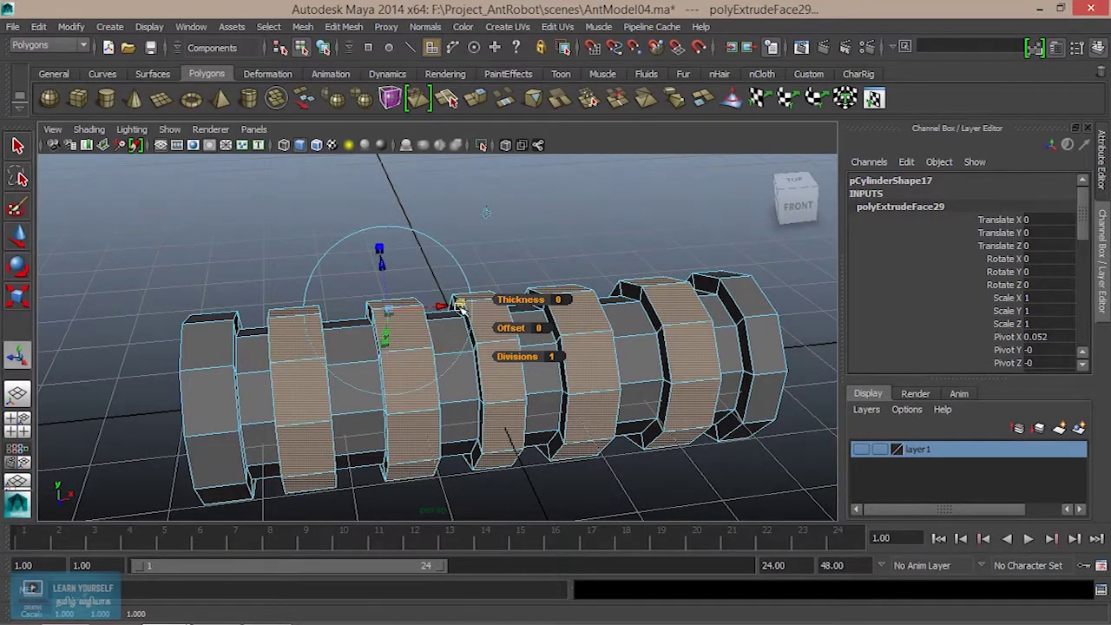
pyautogui.moveTo(460, 304); pyautogui.dragTo(482, 411)
# Step: Preview the ridged cylinder in smoothed display and return it to the unsmoothed display
pyautogui.press('3')
pyautogui.click(469, 404)
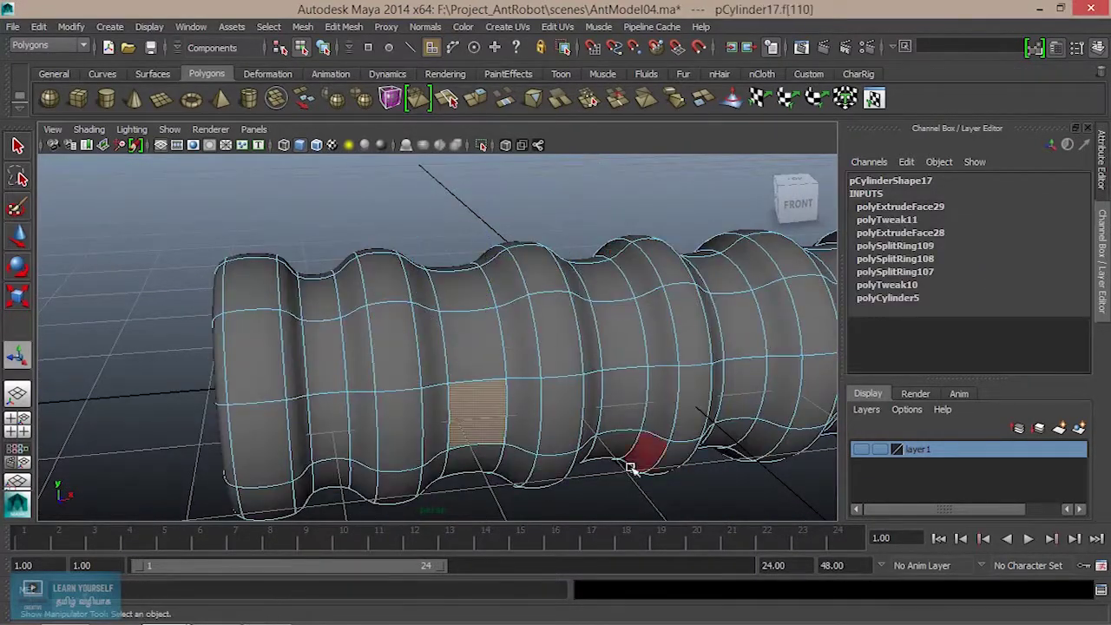
pyautogui.press('1')
# Step: Activate the Insert Edge Loop Tool and reset its settings to the defaults
pyautogui.keyDown('alt'); pyautogui.moveTo(338, 367); pyautogui.dragTo(501, 389); pyautogui.keyUp('alt')
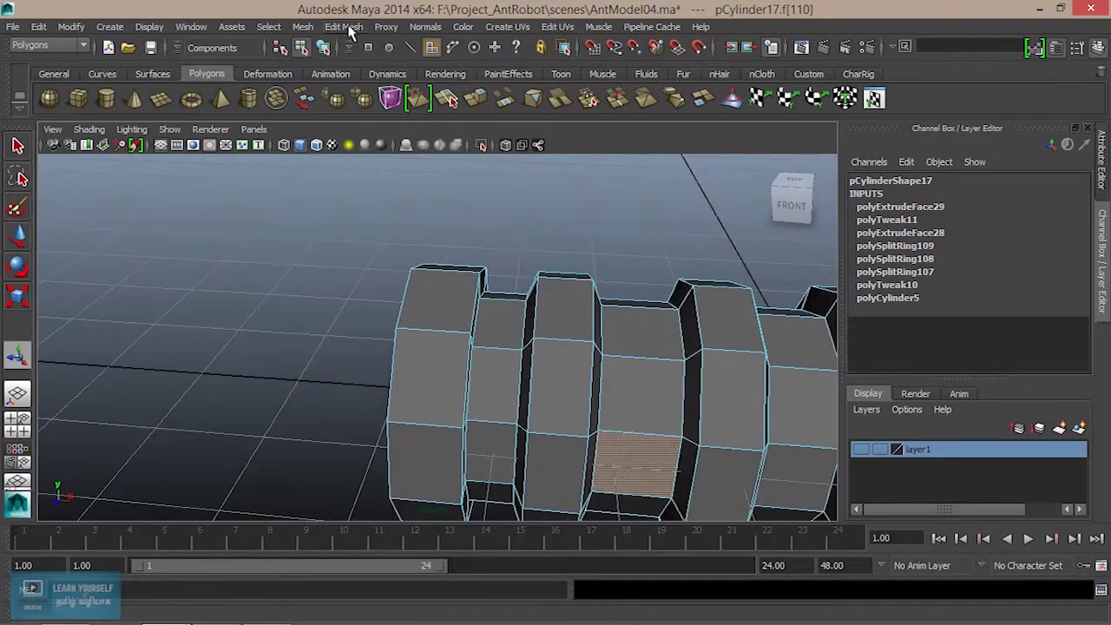
pyautogui.click(343, 27)
pyautogui.click(450, 189)
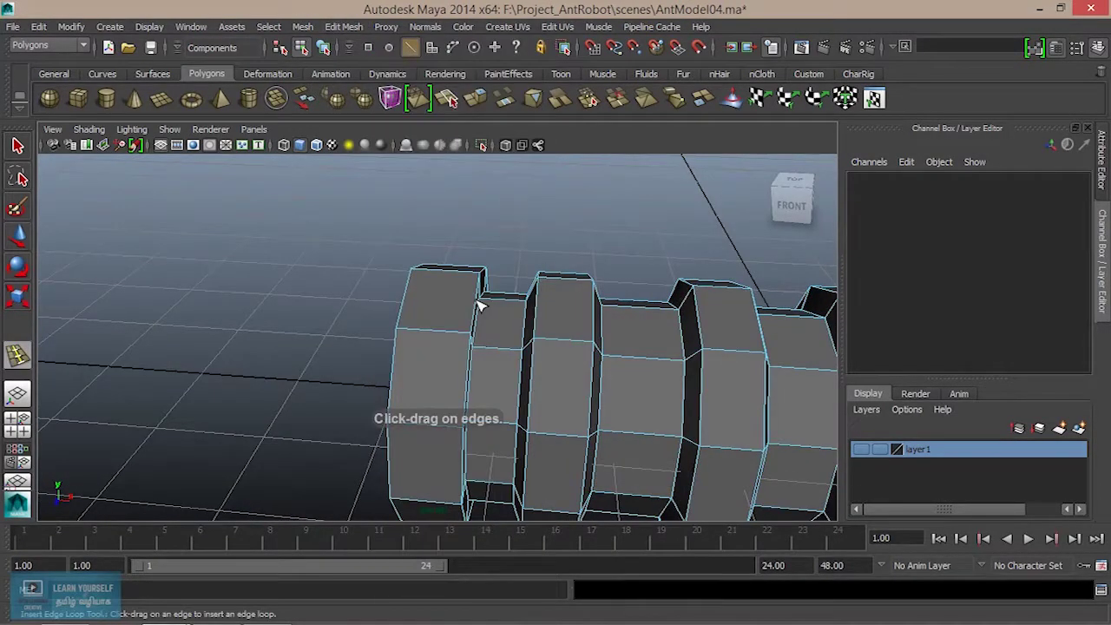
pyautogui.keyDown('alt'); pyautogui.moveTo(475, 289); pyautogui.dragTo(478, 301); pyautogui.keyUp('alt')
pyautogui.click(344, 26)
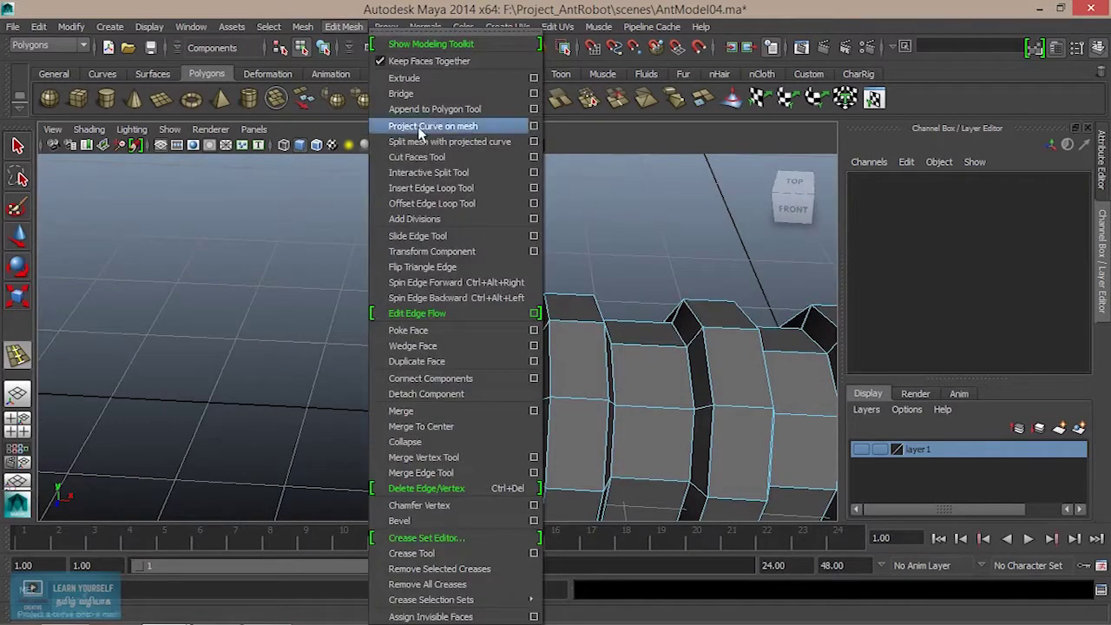
pyautogui.click(535, 190)
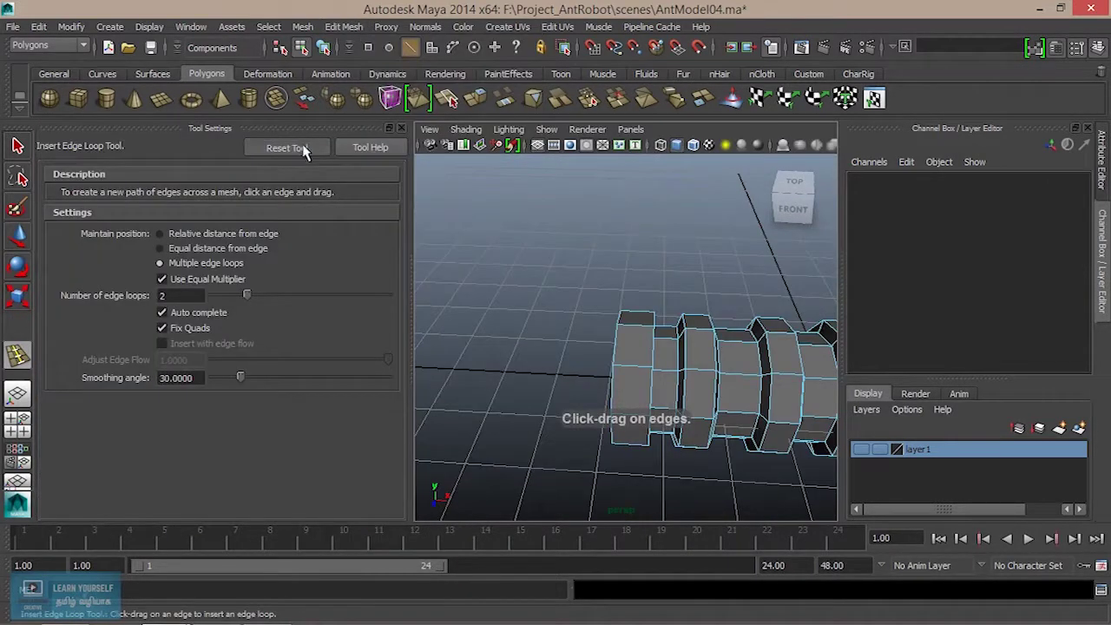
pyautogui.click(400, 128)
# Step: Insert one edge loop close to each of the two rims of the left end flange
pyautogui.keyDown('alt'); pyautogui.moveTo(459, 268); pyautogui.dragTo(360, 201, button='middle'); pyautogui.keyUp('alt')
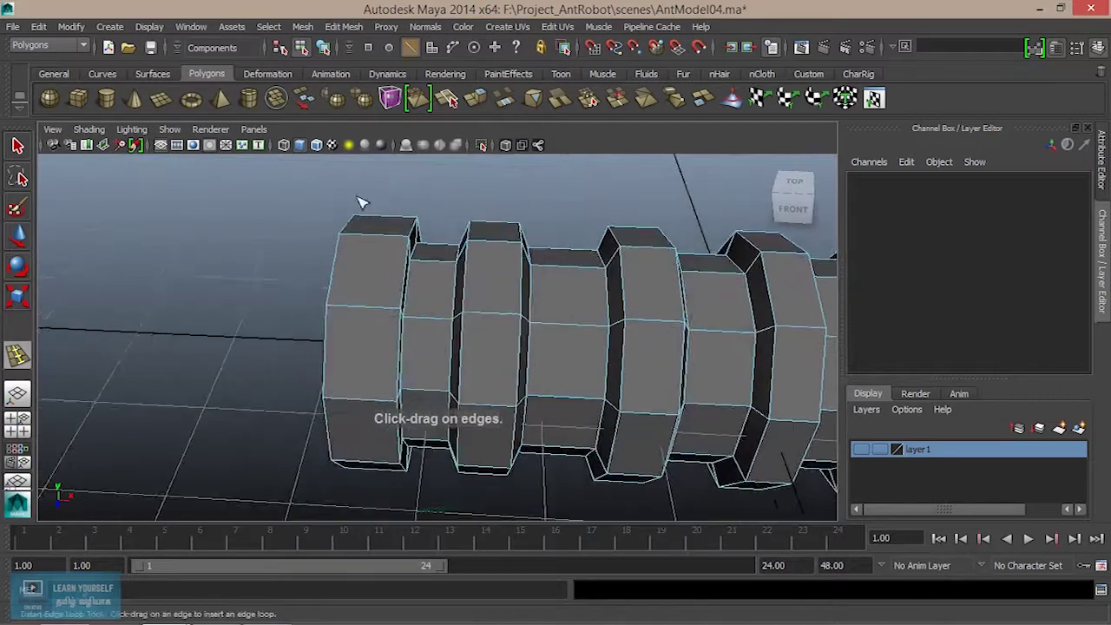
pyautogui.keyDown('alt'); pyautogui.moveTo(359, 200); pyautogui.dragTo(399, 270, button='right'); pyautogui.keyUp('alt')
pyautogui.keyDown('alt'); pyautogui.moveTo(399, 270); pyautogui.dragTo(392, 260); pyautogui.keyUp('alt')
pyautogui.hotkey('ctrl', 'z')
pyautogui.moveTo(374, 379); pyautogui.dragTo(382, 377)
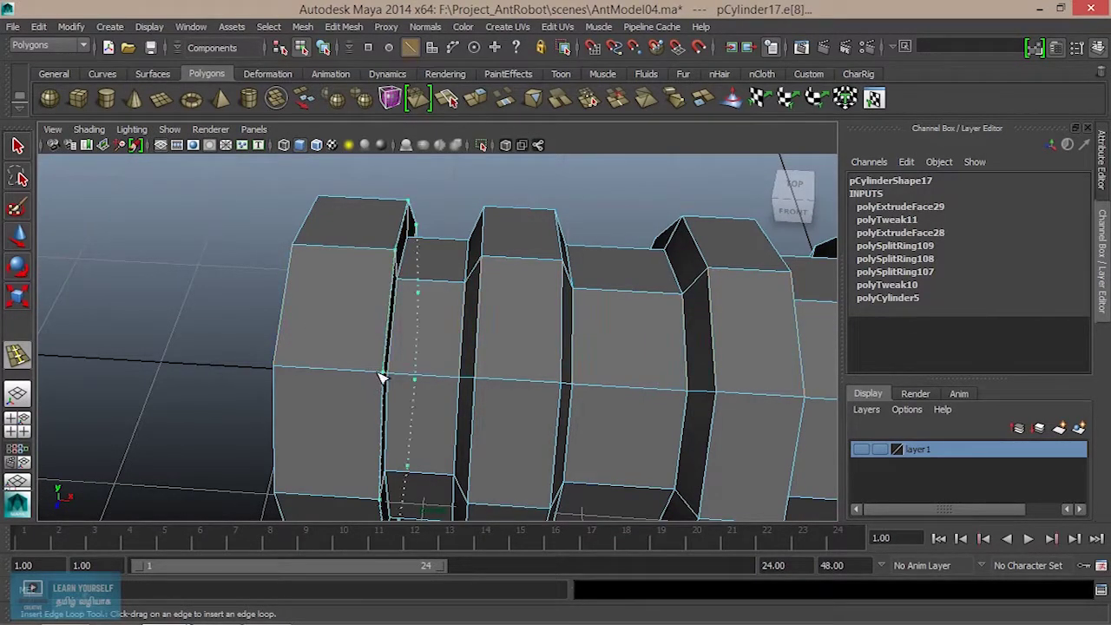
pyautogui.keyDown('alt'); pyautogui.moveTo(377, 378); pyautogui.dragTo(512, 426, button='right'); pyautogui.keyUp('alt')
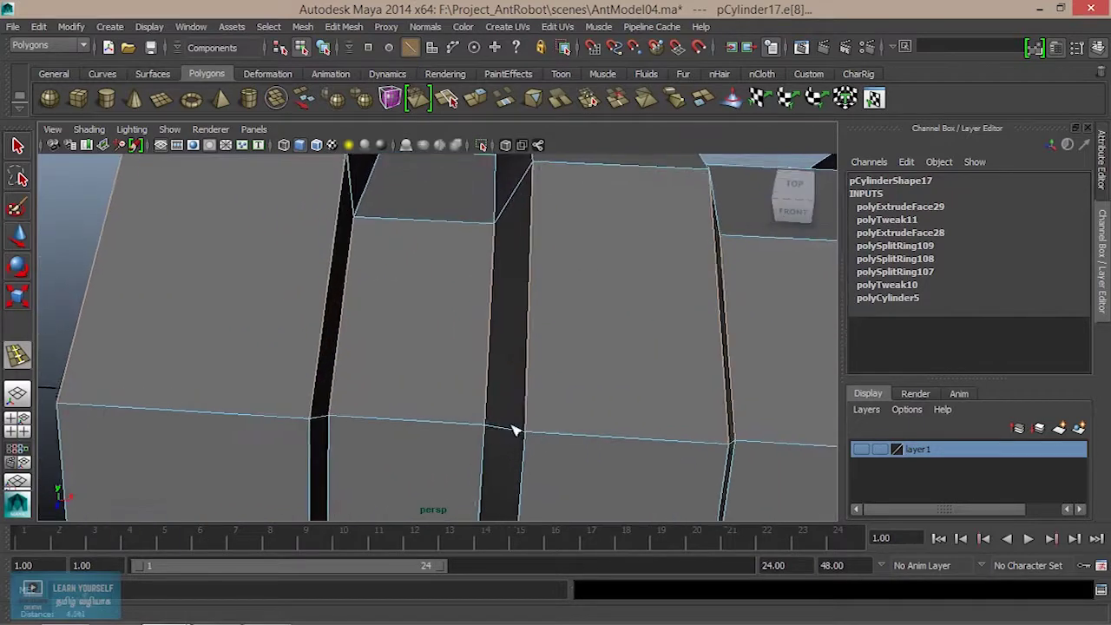
pyautogui.keyDown('alt'); pyautogui.moveTo(513, 426); pyautogui.dragTo(590, 412, button='middle'); pyautogui.keyUp('alt')
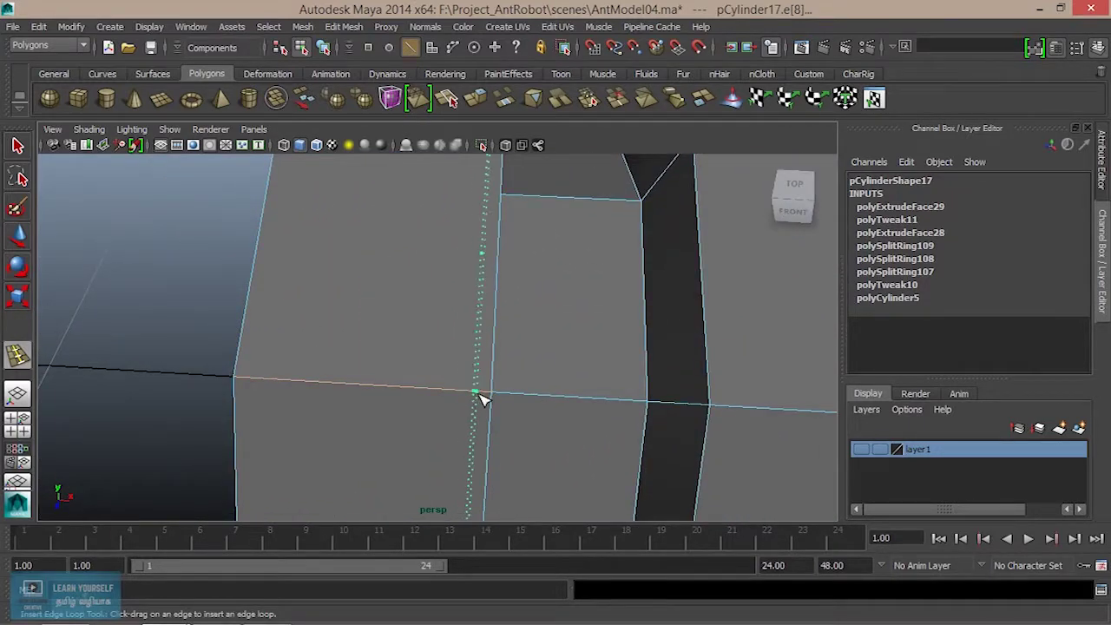
pyautogui.moveTo(482, 398); pyautogui.dragTo(481, 398)
pyautogui.moveTo(282, 385); pyautogui.dragTo(252, 383)
# Step: Insert one edge loop close to each of the two rims of the right end flange
pyautogui.keyDown('alt'); pyautogui.moveTo(555, 408); pyautogui.dragTo(349, 370, button='middle'); pyautogui.keyUp('alt')
pyautogui.scroll(-5, 402, 385)
pyautogui.keyDown('alt'); pyautogui.moveTo(596, 369); pyautogui.dragTo(389, 362, button='middle'); pyautogui.keyUp('alt')
pyautogui.keyDown('alt'); pyautogui.moveTo(390, 362); pyautogui.dragTo(576, 417, button='right'); pyautogui.keyUp('alt')
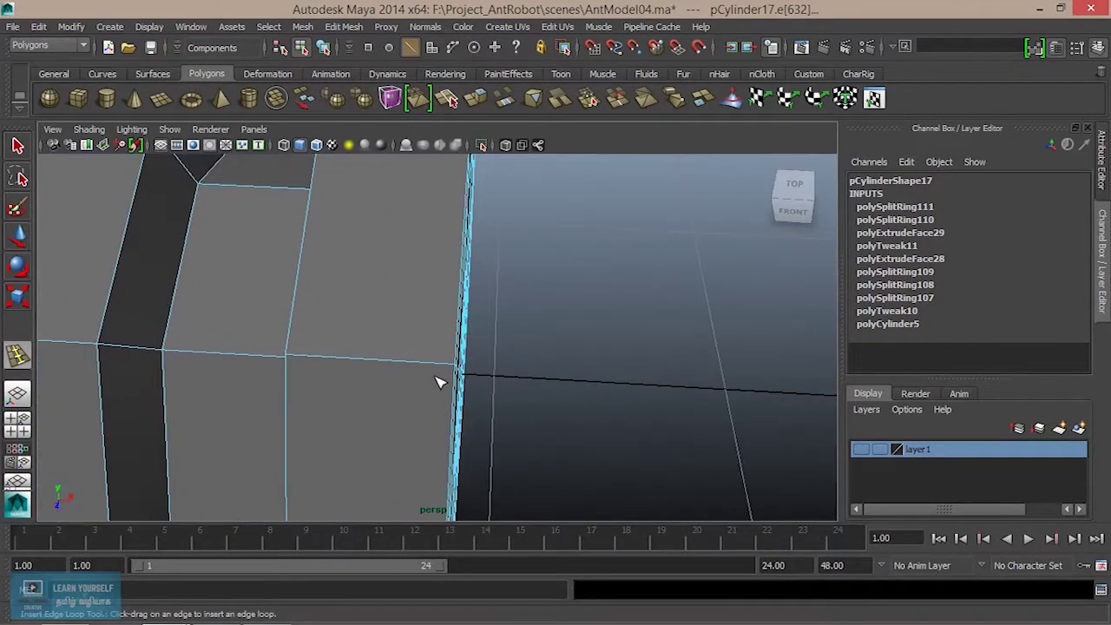
pyautogui.moveTo(451, 369); pyautogui.dragTo(451, 369)
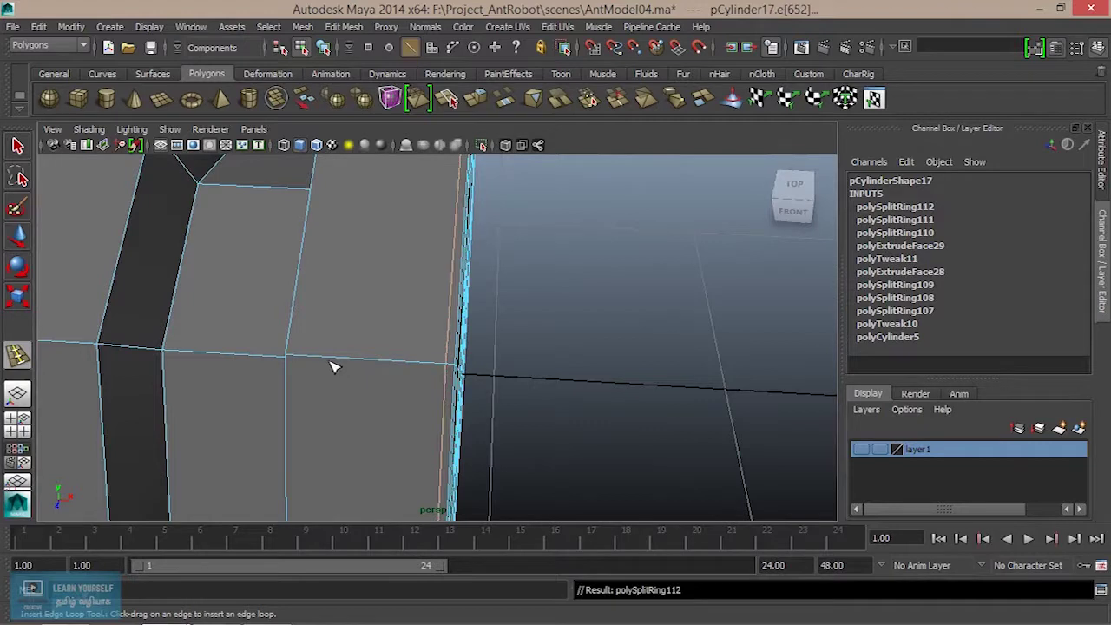
pyautogui.moveTo(321, 363); pyautogui.dragTo(310, 363)
# Step: Display the ridged cylinder smoothed and return to object selection with nothing selected
pyautogui.scroll(-10, 506, 360)
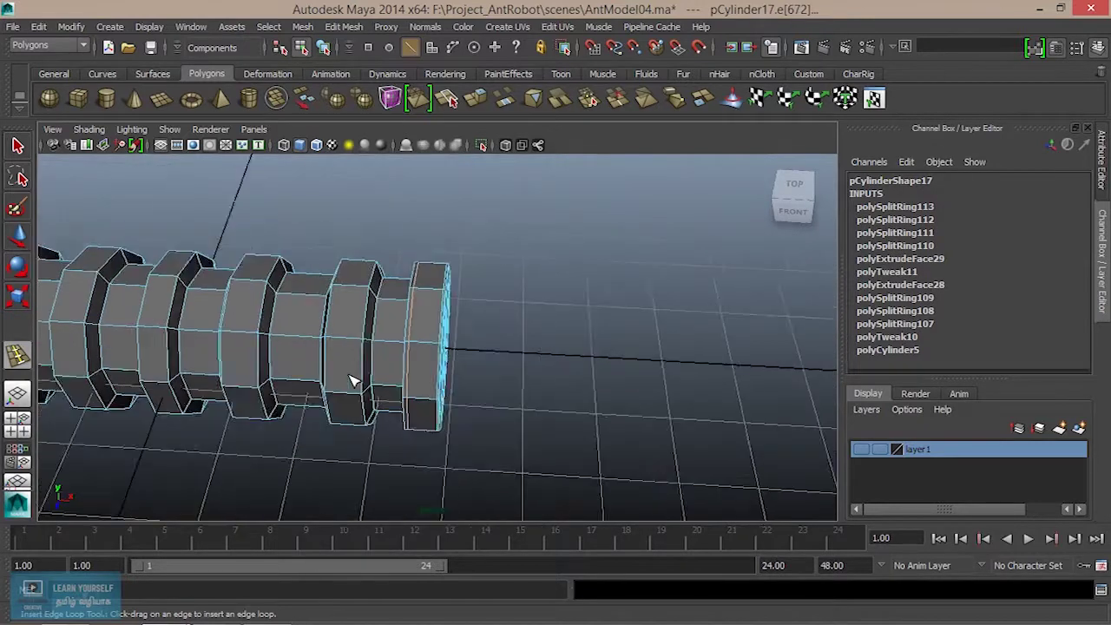
pyautogui.press('q')
pyautogui.press('3')
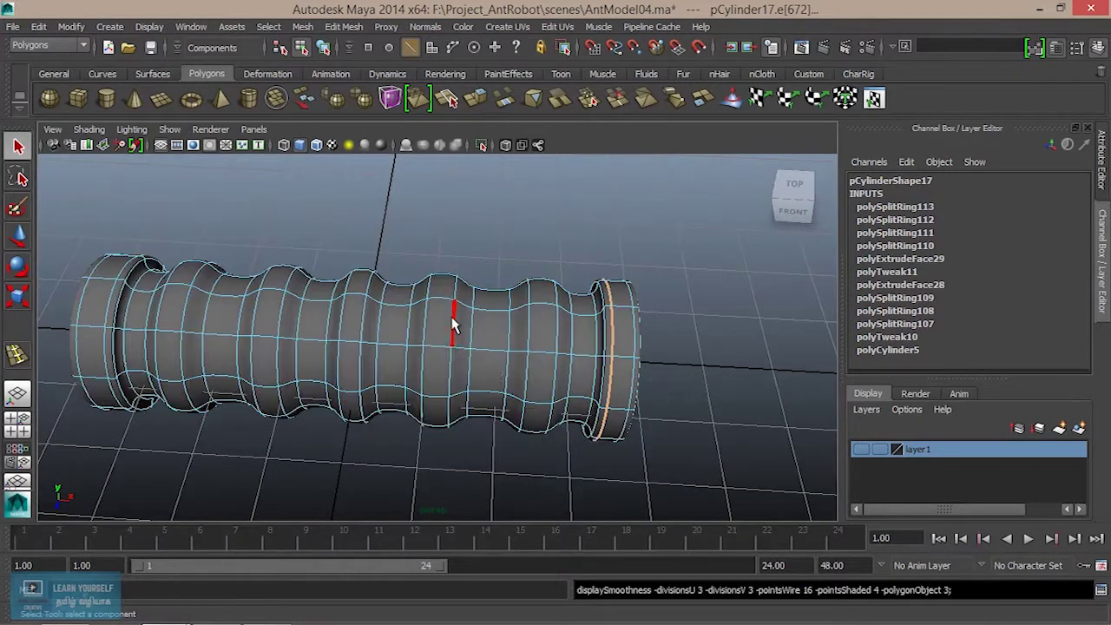
pyautogui.click(570, 246)
pyautogui.scroll(-6, 580, 359)
pyautogui.keyDown('alt'); pyautogui.moveTo(497, 375); pyautogui.dragTo(492, 338); pyautogui.keyUp('alt')
pyautogui.scroll(5, 555, 304)
pyautogui.moveTo(545, 237); pyautogui.dragTo(616, 217, button='right')
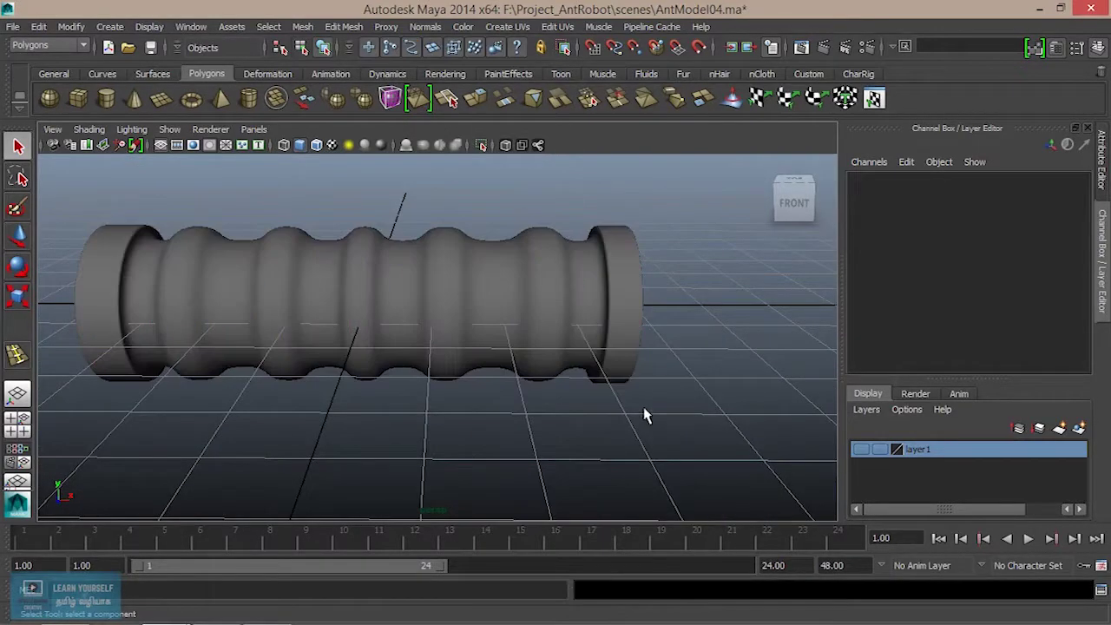
# Step: Shorten the ridged cylinder along its length to a Scale Y of 2.848 and deselect it
pyautogui.keyDown('alt'); pyautogui.moveTo(387, 411); pyautogui.dragTo(425, 412); pyautogui.keyUp('alt')
pyautogui.scroll(-3, 508, 409)
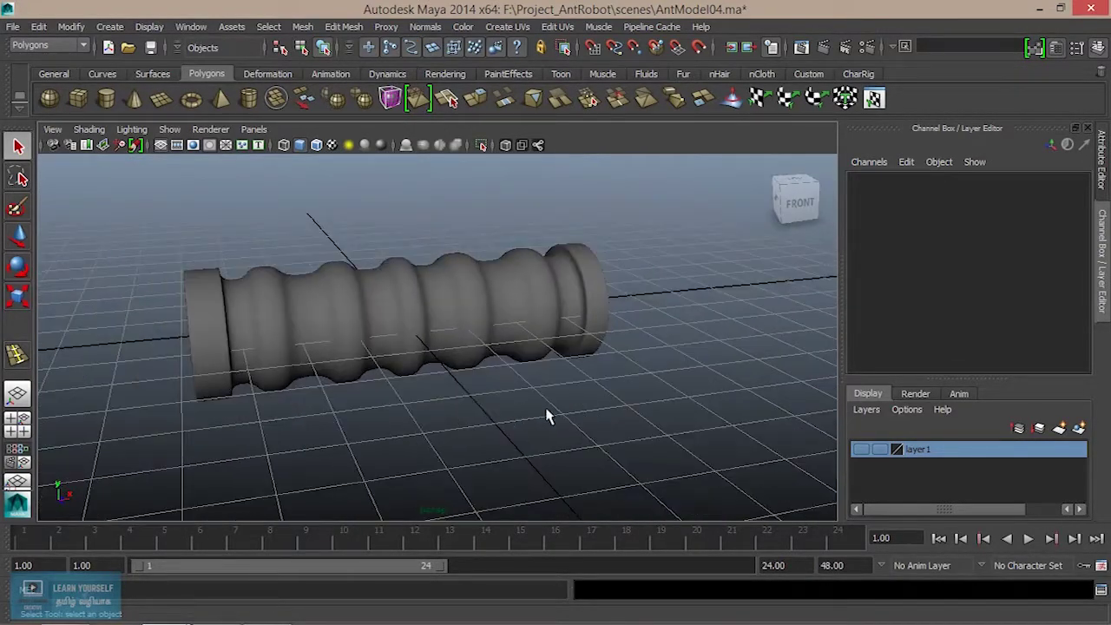
pyautogui.keyDown('alt'); pyautogui.moveTo(555, 408); pyautogui.dragTo(436, 427, button='middle'); pyautogui.keyUp('alt')
pyautogui.keyDown('alt'); pyautogui.moveTo(436, 427); pyautogui.dragTo(449, 377); pyautogui.keyUp('alt')
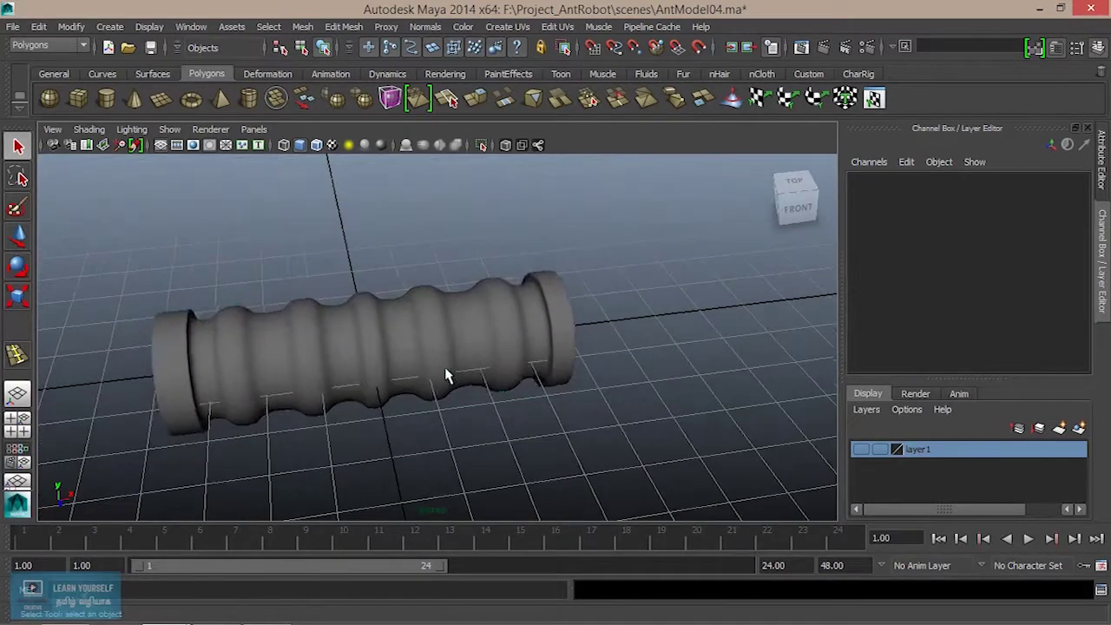
pyautogui.click(446, 375)
pyautogui.press('r')
pyautogui.moveTo(306, 365); pyautogui.dragTo(403, 431)
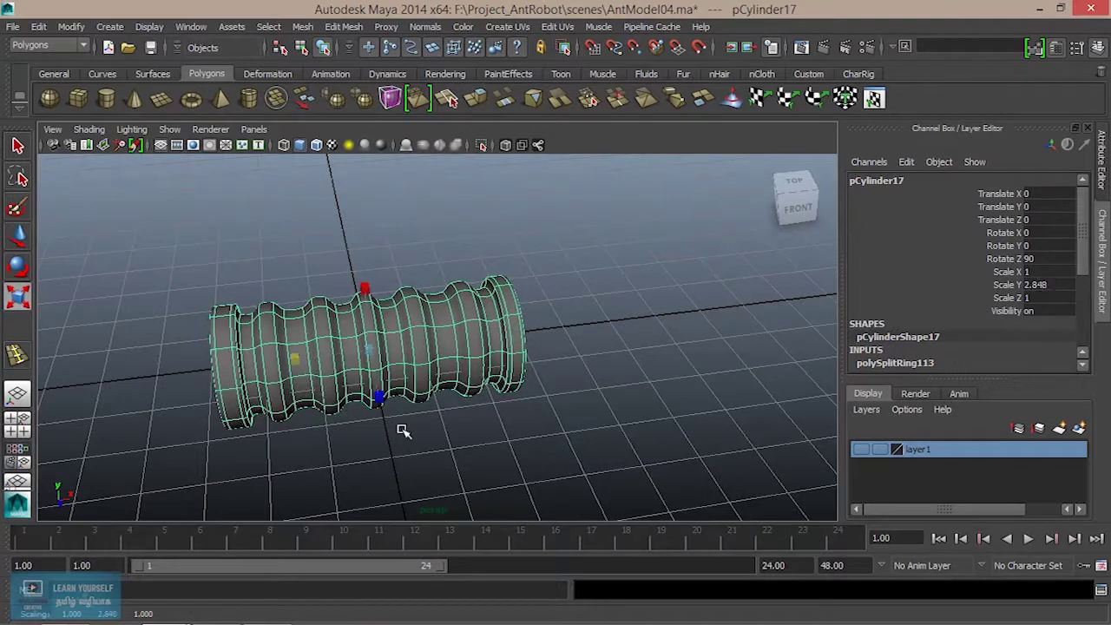
pyautogui.click(403, 432)
# Step: Create a new polygon cylinder at the origin and set its Rotate Z to 90
pyautogui.keyDown('alt'); pyautogui.moveTo(464, 454); pyautogui.dragTo(525, 416); pyautogui.keyUp('alt')
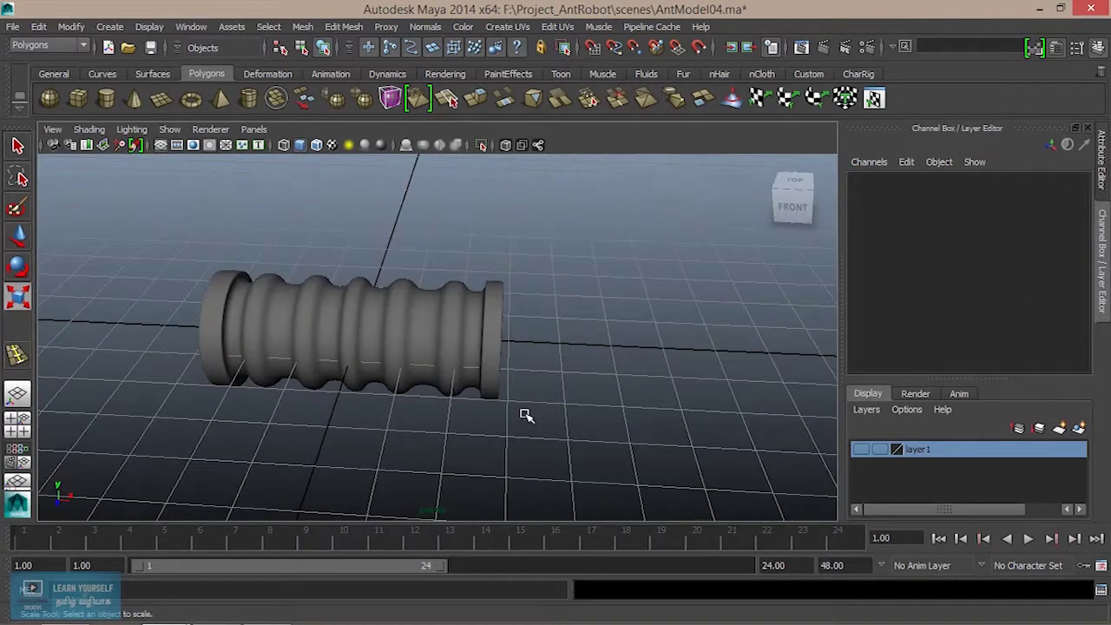
pyautogui.click(106, 98)
pyautogui.press('e')
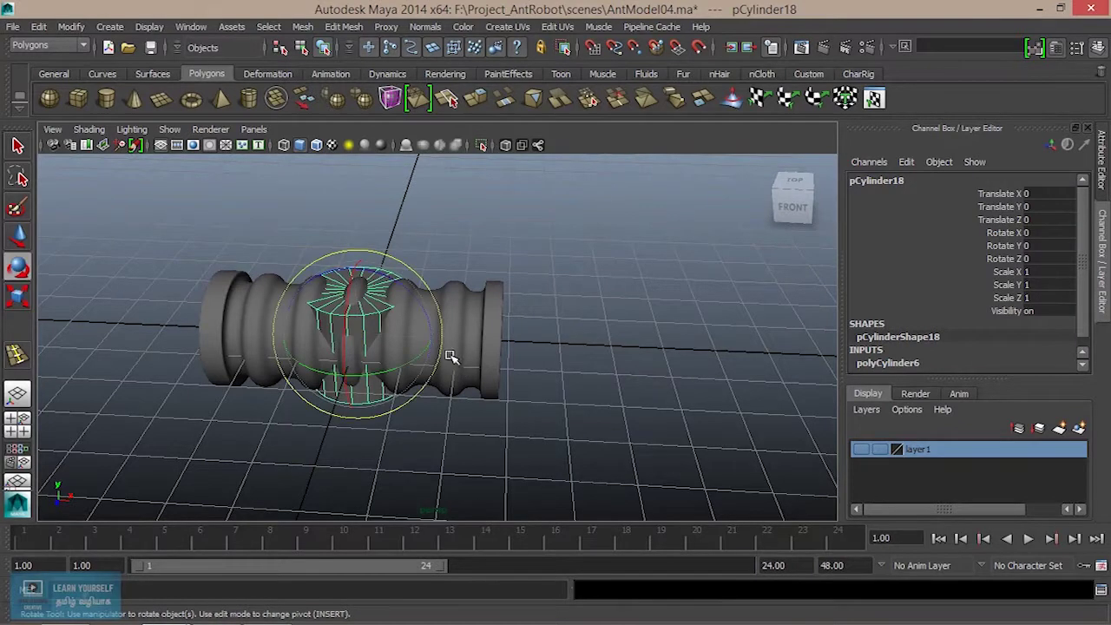
pyautogui.moveTo(378, 276); pyautogui.dragTo(463, 336)
pyautogui.doubleClick(1040, 258)
pyautogui.write('90')
pyautogui.press('Return')
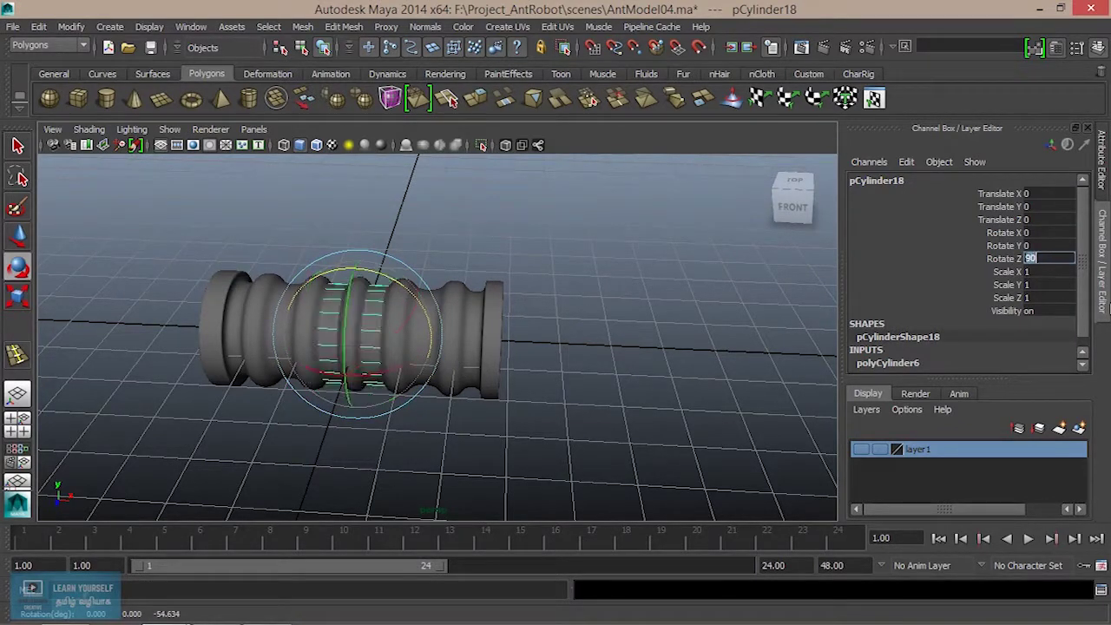
# Step: Move the new cylinder to Translate X 7.774, beyond the ridged part, and lengthen it to Scale Y 4.363
pyautogui.scroll(-5, 417, 417)
pyautogui.press('w')
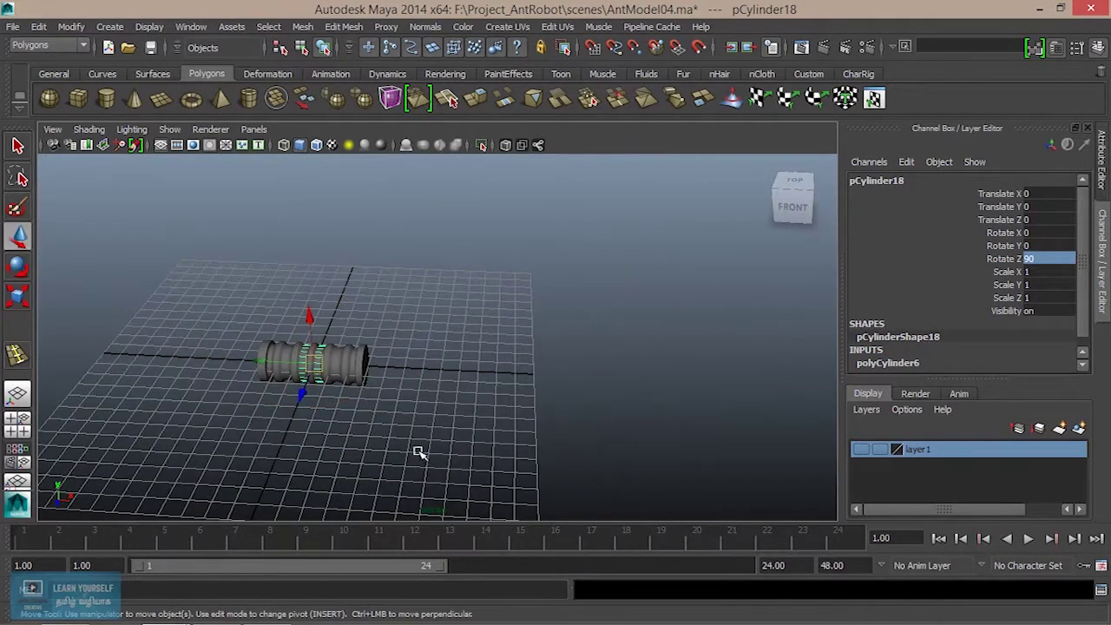
pyautogui.moveTo(263, 362); pyautogui.dragTo(223, 401)
pyautogui.press('r')
pyautogui.moveTo(379, 366); pyautogui.dragTo(368, 365)
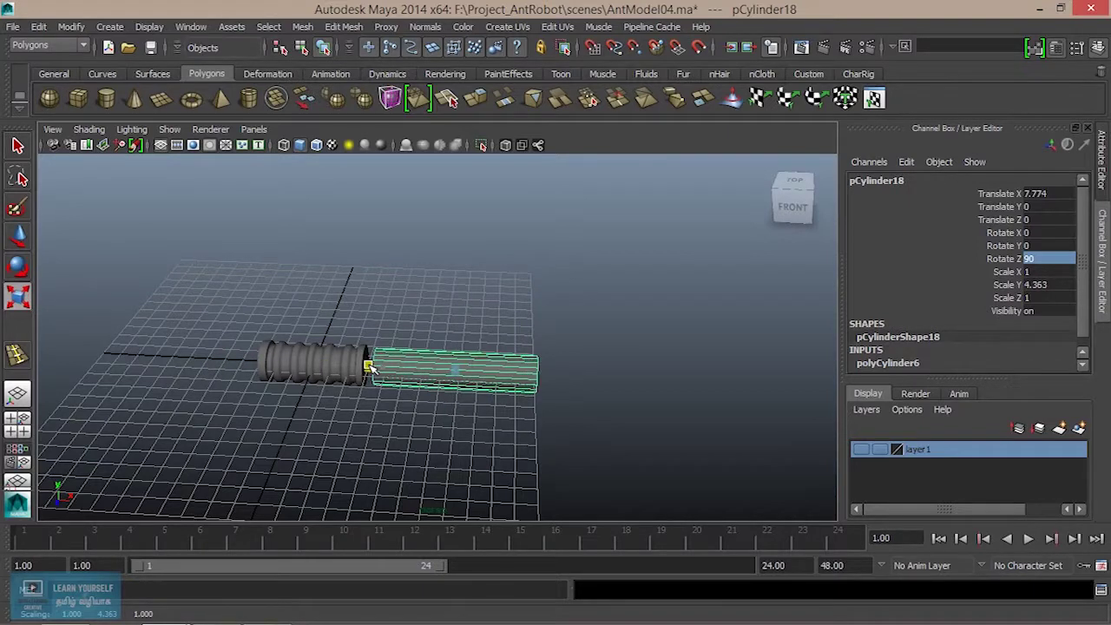
# Step: Lengthen the plain cylinder further to Scale Y 4.994 and shift it to Translate X 8.465
pyautogui.keyDown('alt'); pyautogui.moveTo(436, 417); pyautogui.dragTo(503, 470, button='right'); pyautogui.keyUp('alt')
pyautogui.moveTo(412, 436)
pyautogui.keyDown('alt'); pyautogui.mouseDown()
pyautogui.moveTo(420, 449)
pyautogui.moveTo(409, 446)
pyautogui.mouseUp(); pyautogui.keyUp('alt')
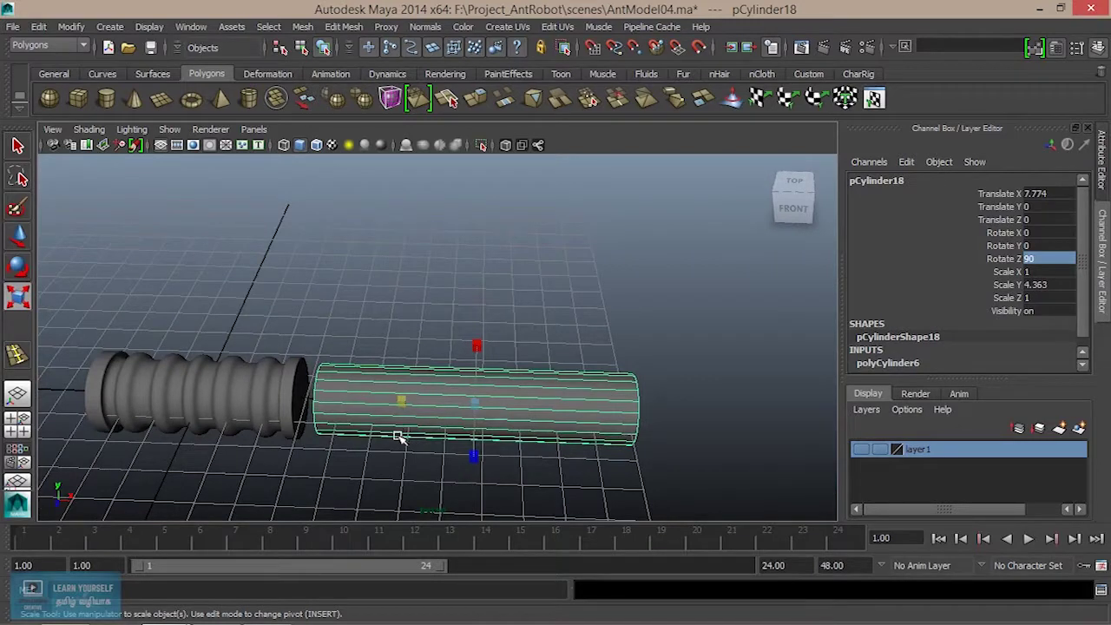
pyautogui.moveTo(412, 406); pyautogui.dragTo(444, 403)
pyautogui.press('w')
pyautogui.keyDown('alt'); pyautogui.moveTo(552, 442); pyautogui.dragTo(523, 439, button='middle'); pyautogui.keyUp('alt')
pyautogui.scroll(3, 511, 429)
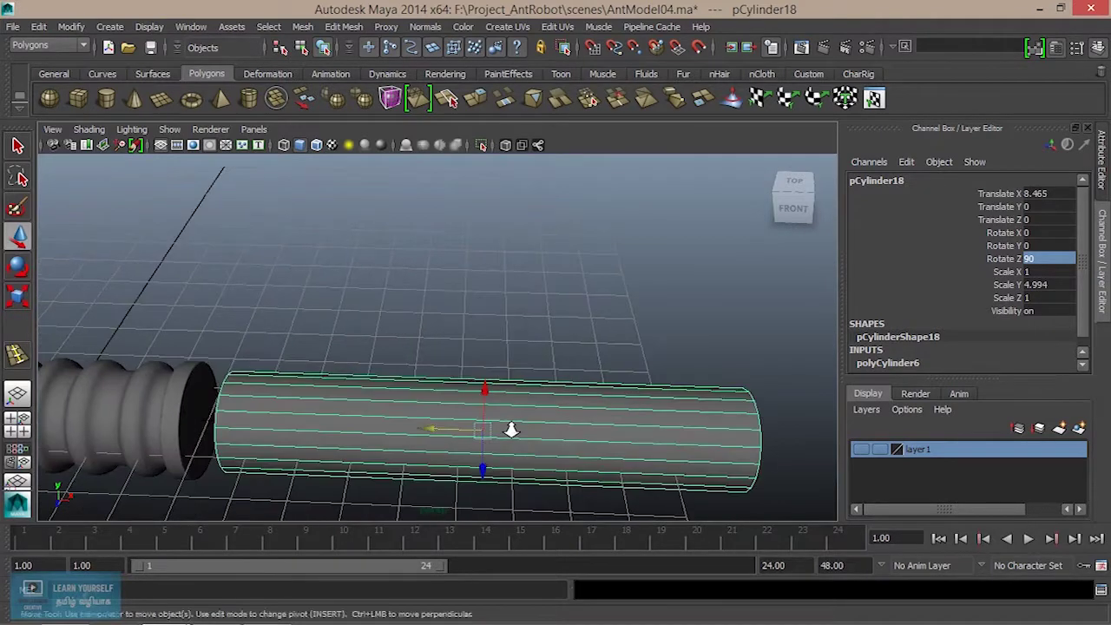
# Step: Set the plain cylinder's Subdivisions Axis to 10 and its Subdivisions Caps to 2
pyautogui.scroll(-1, 976, 291)
pyautogui.click(903, 352)
pyautogui.scroll(-2, 962, 332)
pyautogui.click(1012, 303)
pyautogui.moveTo(751, 382); pyautogui.dragTo(672, 385, button='middle')
pyautogui.keyDown('alt'); pyautogui.moveTo(640, 404); pyautogui.dragTo(489, 365); pyautogui.keyUp('alt')
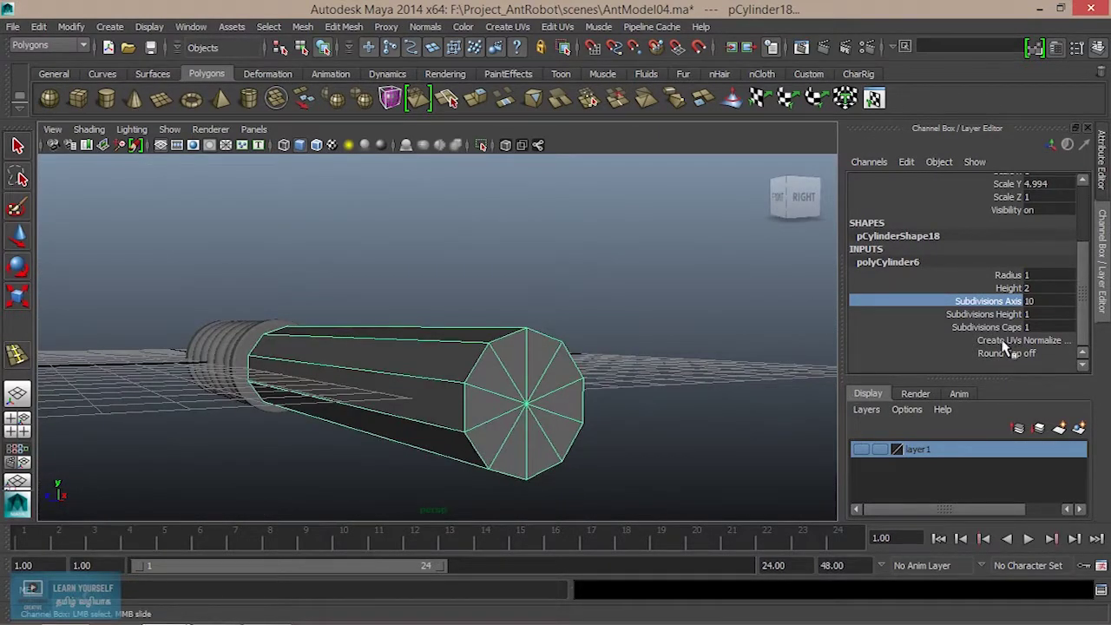
pyautogui.keyDown('alt'); pyautogui.moveTo(521, 426); pyautogui.dragTo(657, 376); pyautogui.keyUp('alt')
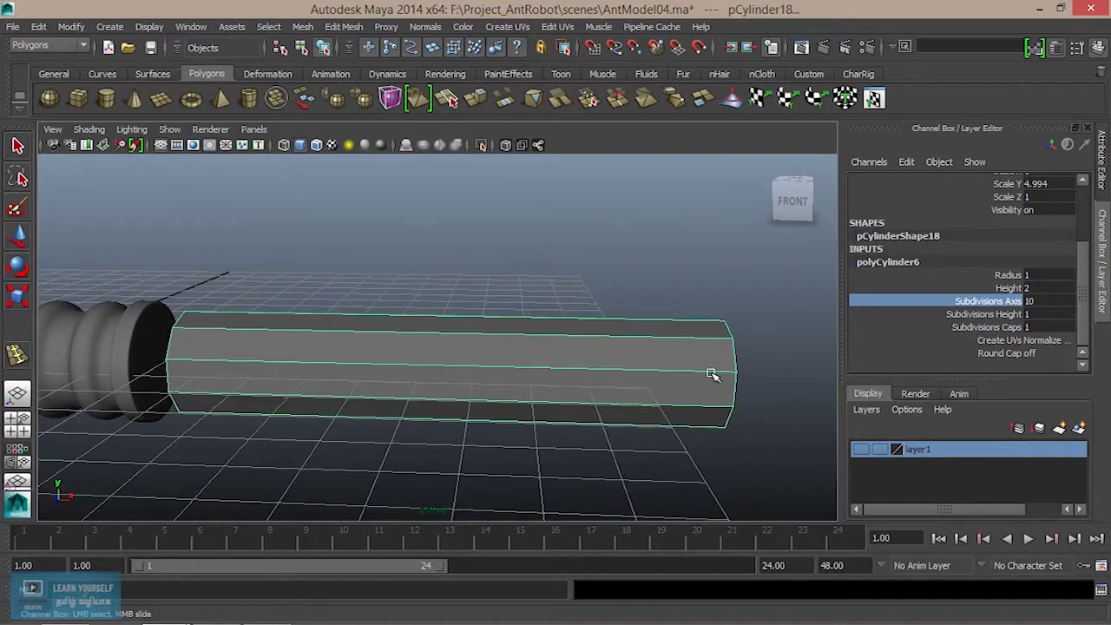
pyautogui.click(1008, 329)
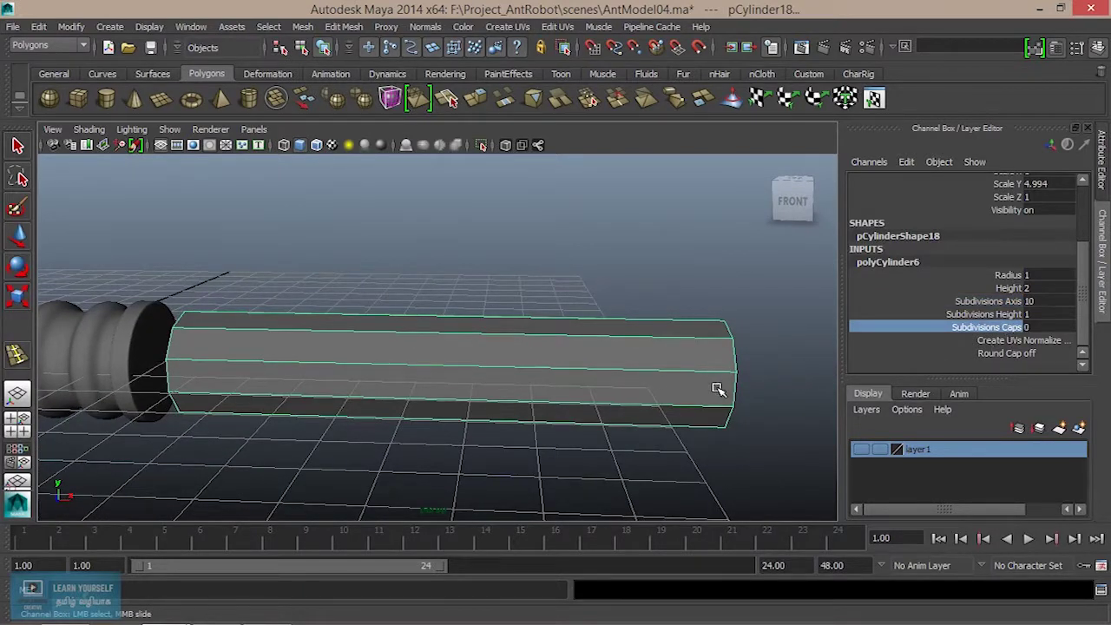
pyautogui.keyDown('alt'); pyautogui.moveTo(733, 393); pyautogui.dragTo(607, 411); pyautogui.keyUp('alt')
# Step: Try a Subdivisions Height of 5 on the plain cylinder and undo it
pyautogui.click(1000, 314)
pyautogui.moveTo(749, 362); pyautogui.dragTo(538, 395, button='middle')
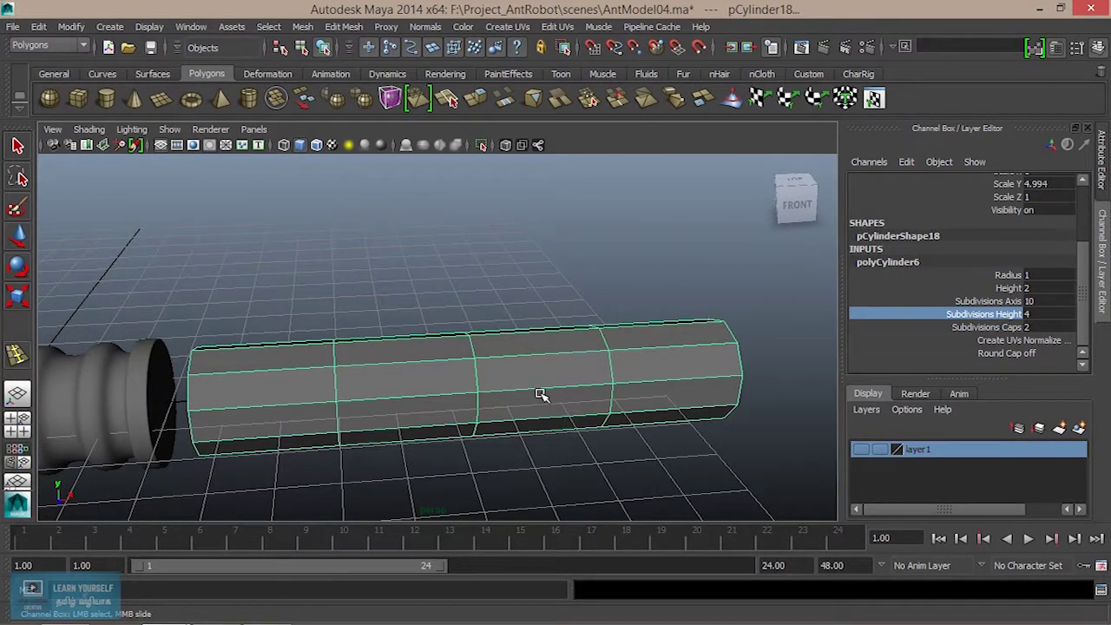
pyautogui.moveTo(541, 395); pyautogui.dragTo(549, 395, button='middle')
pyautogui.keyDown('alt'); pyautogui.moveTo(549, 395); pyautogui.dragTo(485, 386); pyautogui.keyUp('alt')
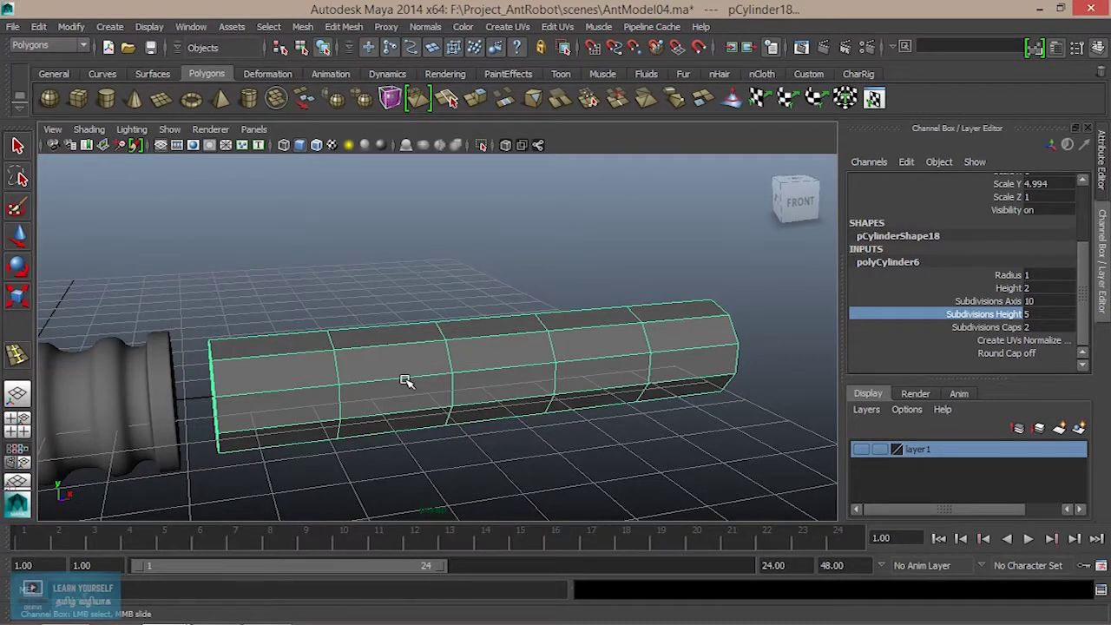
pyautogui.hotkey('ctrl', 'z')
# Step: Scale the plain cylinder thinner to 0.753 in X and Z and lengthen it to Scale Y 5.417
pyautogui.keyDown('alt'); pyautogui.moveTo(443, 393); pyautogui.dragTo(434, 422); pyautogui.keyUp('alt')
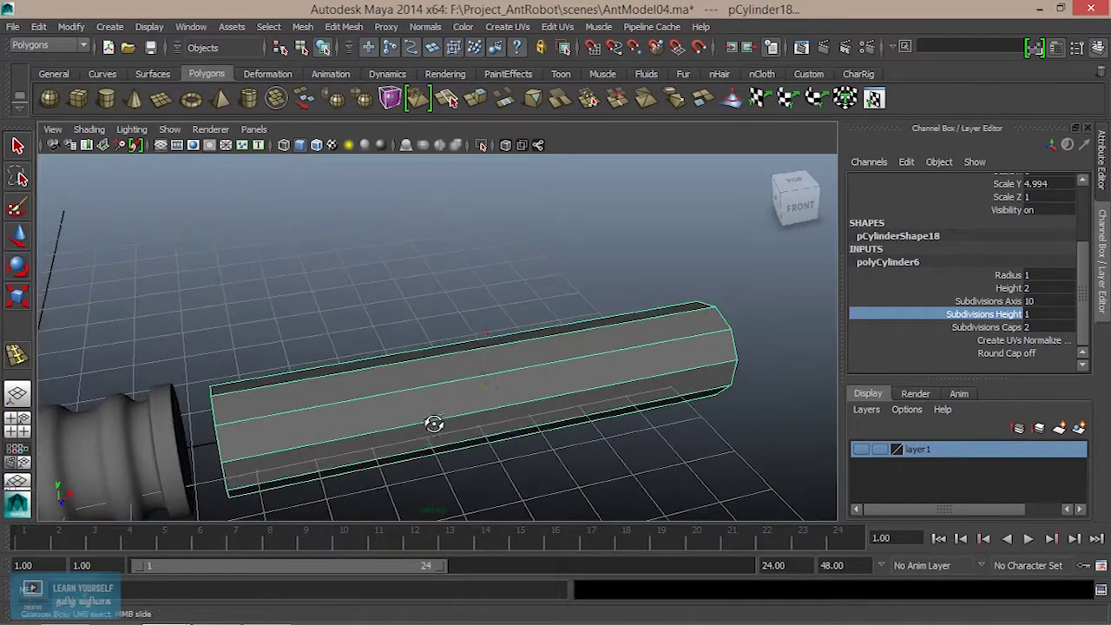
pyautogui.press('r')
pyautogui.moveTo(487, 389); pyautogui.dragTo(357, 416)
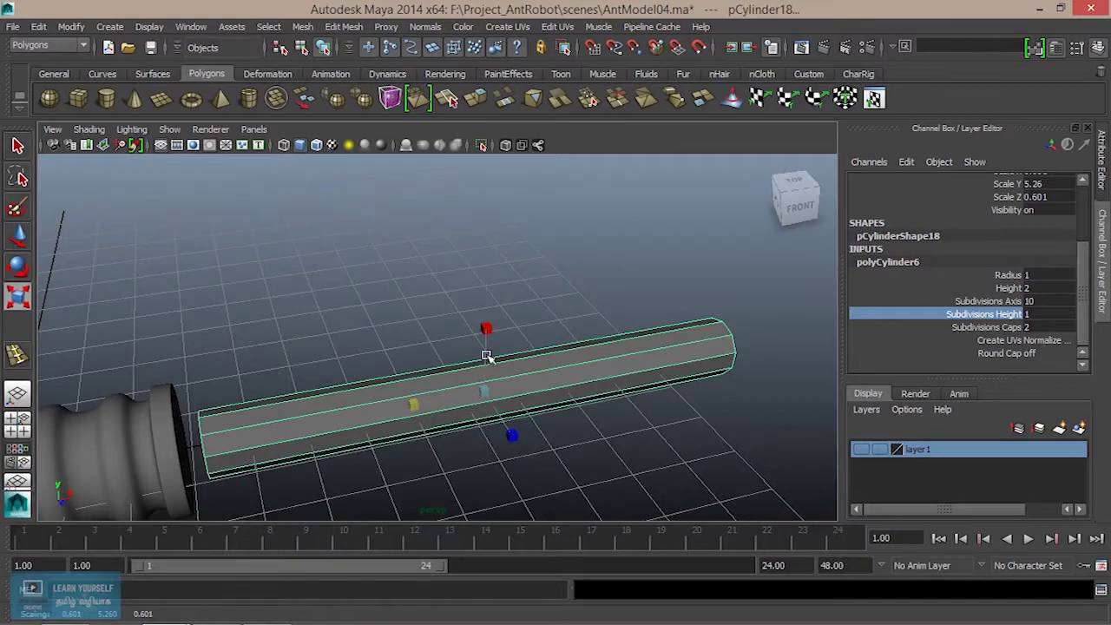
pyautogui.moveTo(482, 399); pyautogui.dragTo(560, 405)
pyautogui.moveTo(411, 409); pyautogui.dragTo(524, 359)
# Step: Insert an edge loop close to each end of the plain cylinder with the Insert Edge Loop tool
pyautogui.click(344, 26)
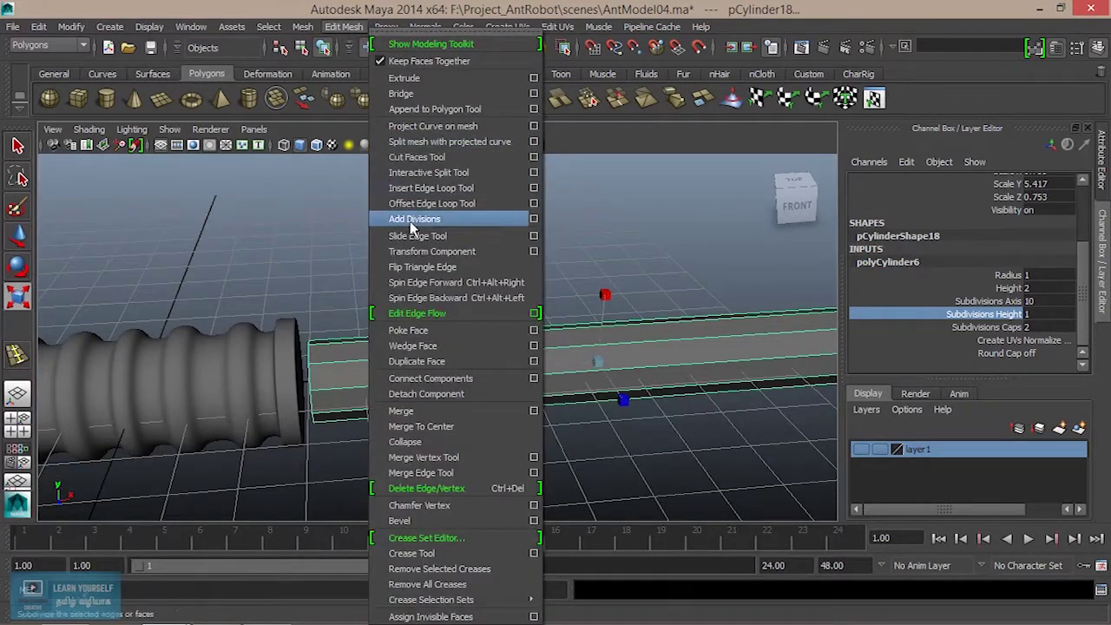
pyautogui.click(425, 191)
pyautogui.moveTo(352, 385); pyautogui.dragTo(340, 367)
pyautogui.keyDown('alt'); pyautogui.moveTo(461, 368); pyautogui.dragTo(508, 343); pyautogui.keyUp('alt')
pyautogui.scroll(-3, 494, 355)
pyautogui.keyDown('alt'); pyautogui.moveTo(297, 391); pyautogui.dragTo(344, 395, button='right'); pyautogui.keyUp('alt')
pyautogui.keyDown('alt'); pyautogui.moveTo(344, 395); pyautogui.dragTo(443, 398); pyautogui.keyUp('alt')
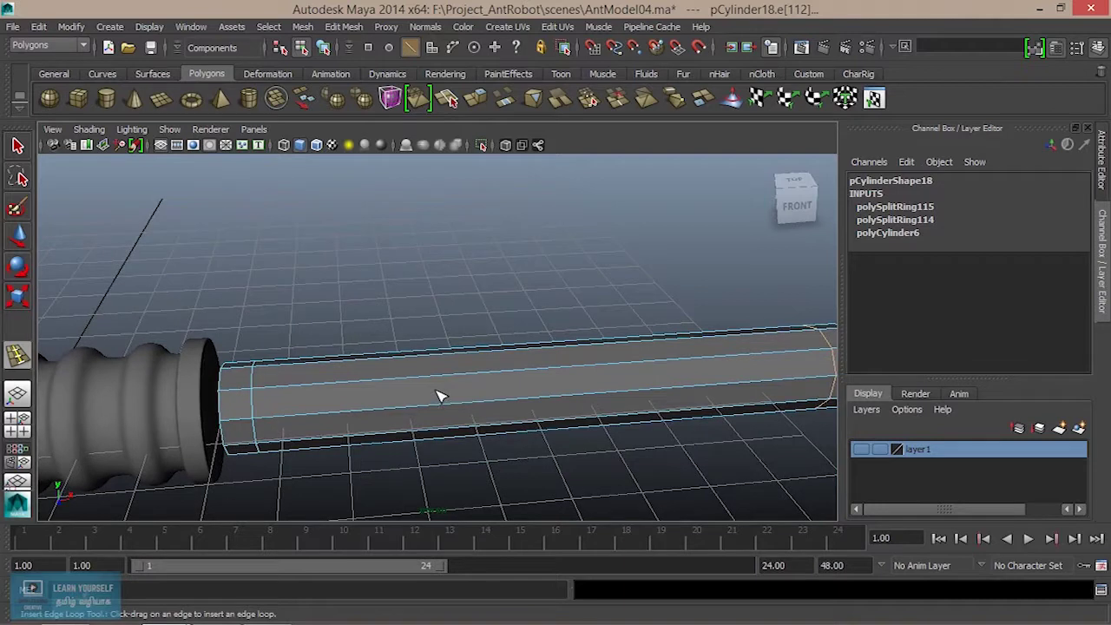
# Step: Extrude the narrow face rings at both ends of the long cylinder outward into raised flanges and return to object selection
pyautogui.press('r')
pyautogui.moveTo(241, 406); pyautogui.dragTo(243, 388, button='right')
pyautogui.doubleClick(241, 383)
pyautogui.keyDown('alt'); pyautogui.moveTo(554, 450); pyautogui.dragTo(182, 461, button='middle'); pyautogui.keyUp('alt')
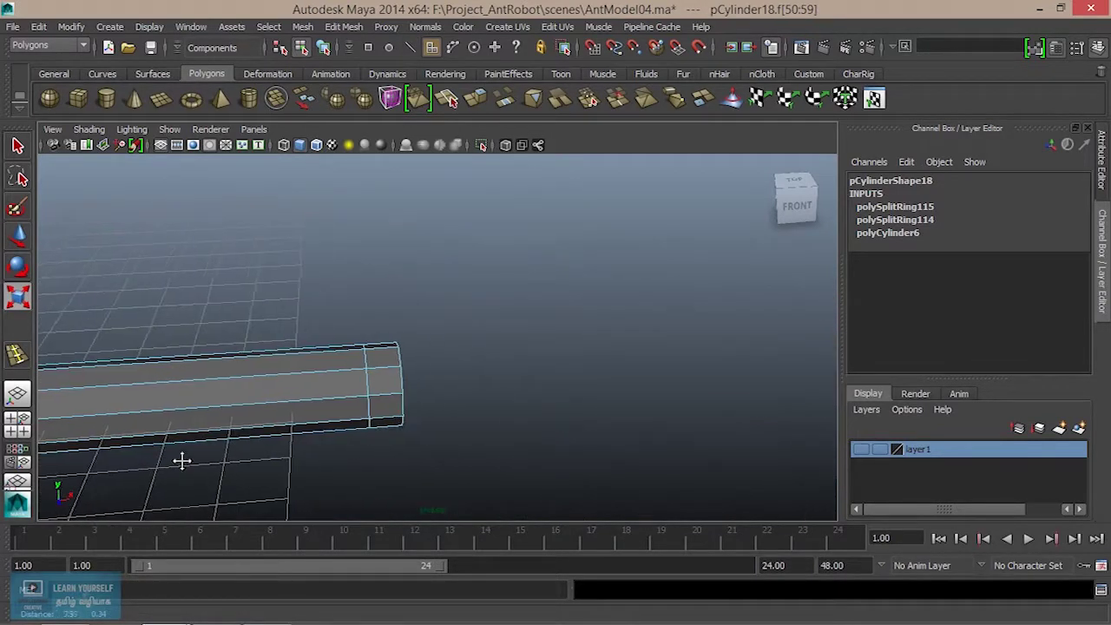
pyautogui.keyDown('shift'); pyautogui.click(368, 391); pyautogui.keyUp('shift')
pyautogui.doubleClick(392, 383)
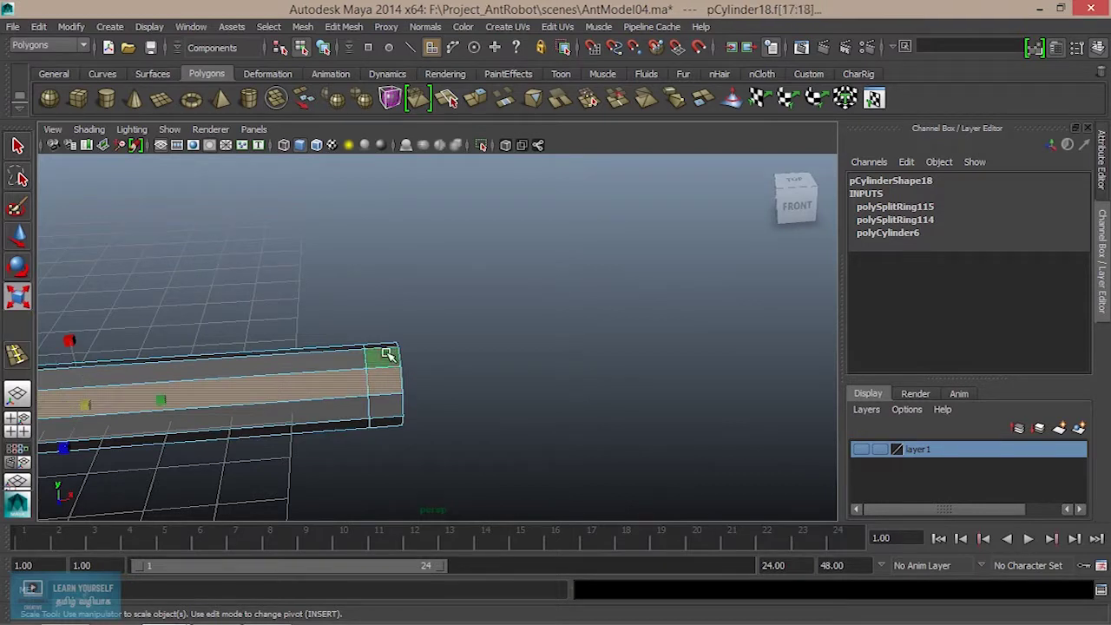
pyautogui.keyDown('alt'); pyautogui.moveTo(366, 441); pyautogui.dragTo(635, 408, button='middle'); pyautogui.keyUp('alt')
pyautogui.click(480, 102)
pyautogui.keyDown('alt'); pyautogui.moveTo(408, 330); pyautogui.dragTo(480, 373); pyautogui.keyUp('alt')
pyautogui.moveTo(653, 336); pyautogui.dragTo(648, 312)
pyautogui.keyDown('alt'); pyautogui.moveTo(635, 341); pyautogui.dragTo(573, 410, button='right'); pyautogui.keyUp('alt')
pyautogui.keyDown('alt'); pyautogui.moveTo(300, 392); pyautogui.dragTo(357, 382, button='right'); pyautogui.keyUp('alt')
pyautogui.keyDown('alt'); pyautogui.moveTo(356, 382); pyautogui.dragTo(395, 370, button='middle'); pyautogui.keyUp('alt')
pyautogui.keyDown('alt'); pyautogui.moveTo(277, 388); pyautogui.dragTo(300, 388, button='right'); pyautogui.keyUp('alt')
pyautogui.scroll(-5, 299, 388)
pyautogui.keyDown('alt'); pyautogui.moveTo(300, 384); pyautogui.dragTo(301, 419); pyautogui.keyUp('alt')
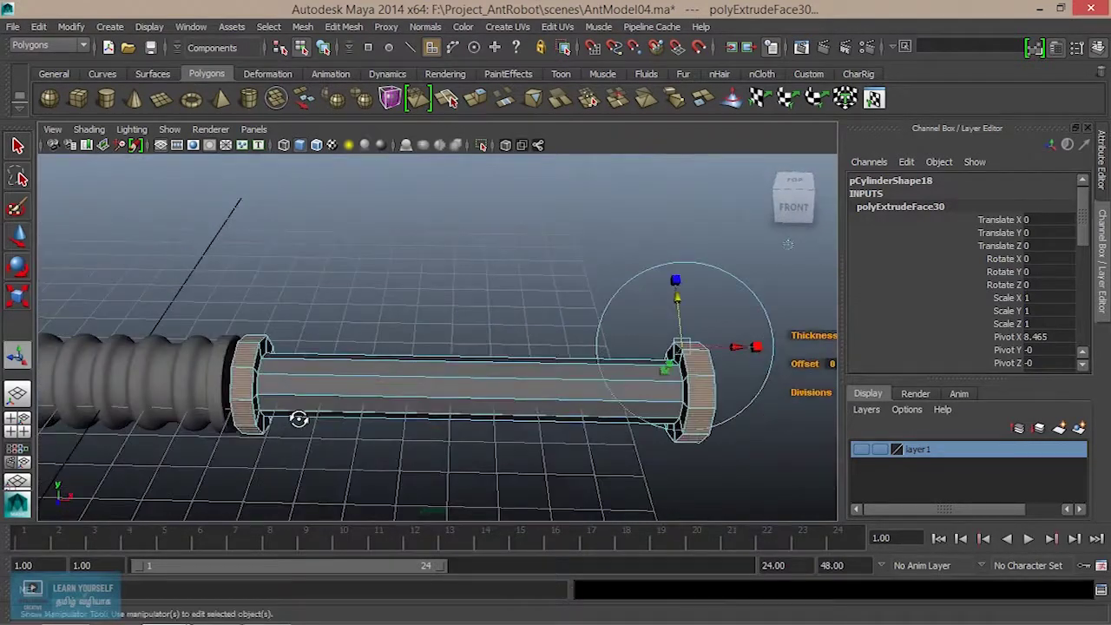
pyautogui.moveTo(421, 256); pyautogui.dragTo(486, 217, button='right')
pyautogui.click(368, 389)
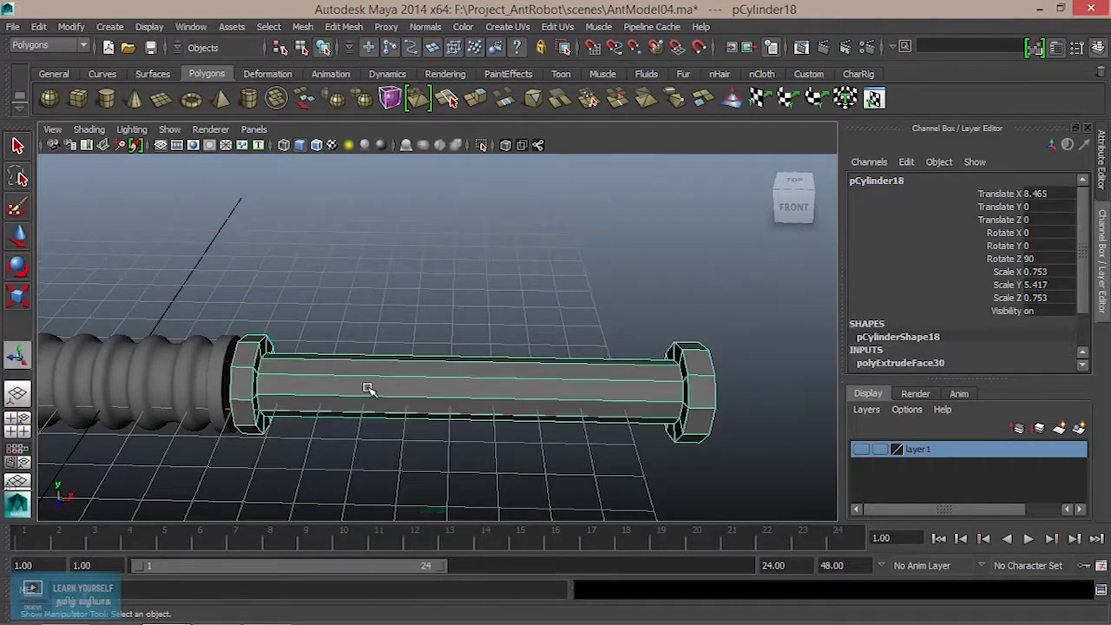
# Step: Create a polygon pipe at the origin and set its Rotate Z to 90
pyautogui.click(249, 98)
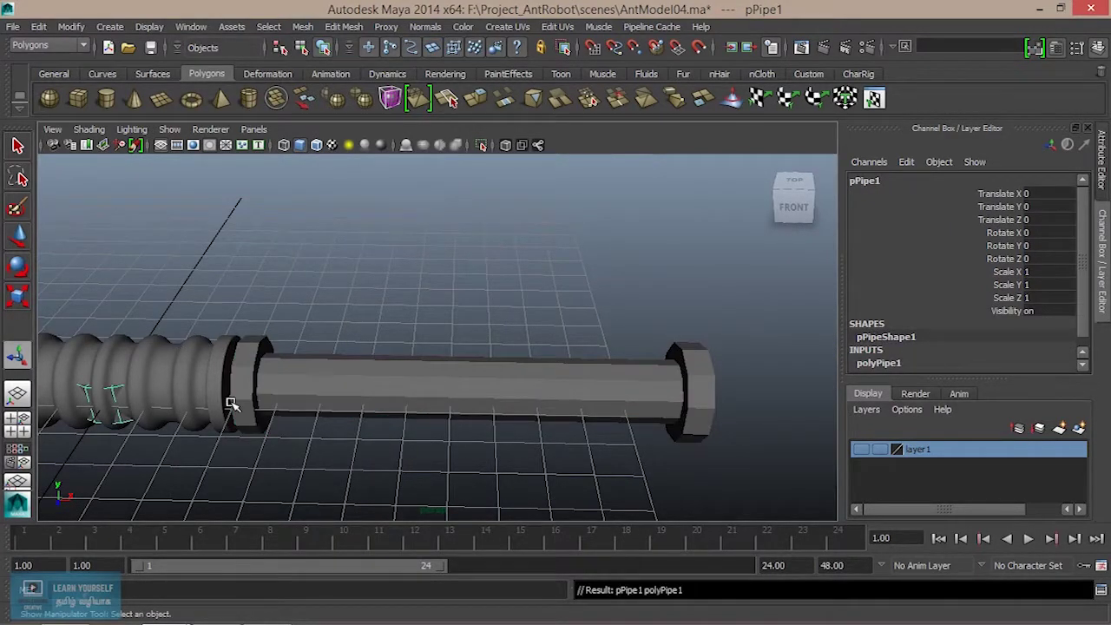
pyautogui.press('e')
pyautogui.moveTo(138, 348); pyautogui.dragTo(182, 387)
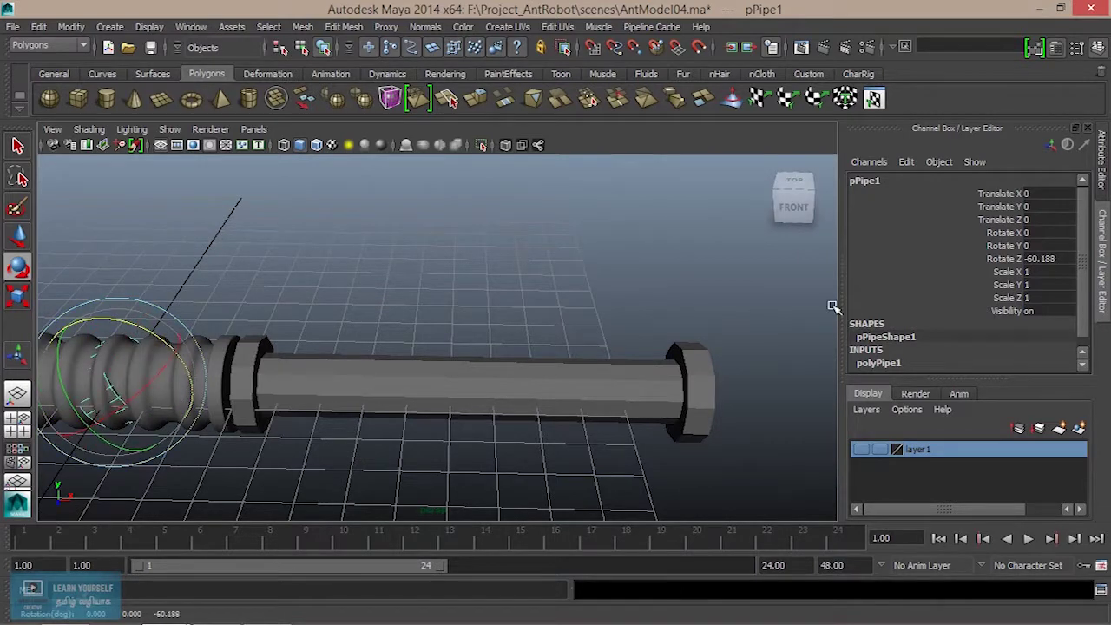
pyautogui.click(1042, 259)
pyautogui.write('90')
pyautogui.press('Return')
# Step: Move the pipe to Translate X 4.34, around the long cylinder just past the flange nearest the ridged part
pyautogui.keyDown('alt'); pyautogui.moveTo(318, 409); pyautogui.dragTo(269, 377); pyautogui.keyUp('alt')
pyautogui.press('w')
pyautogui.moveTo(102, 346); pyautogui.dragTo(269, 349)
# Step: Insert a supporting edge loop at the base of the side face of the long cylinder's flange nearest the ridged part
pyautogui.click(527, 361)
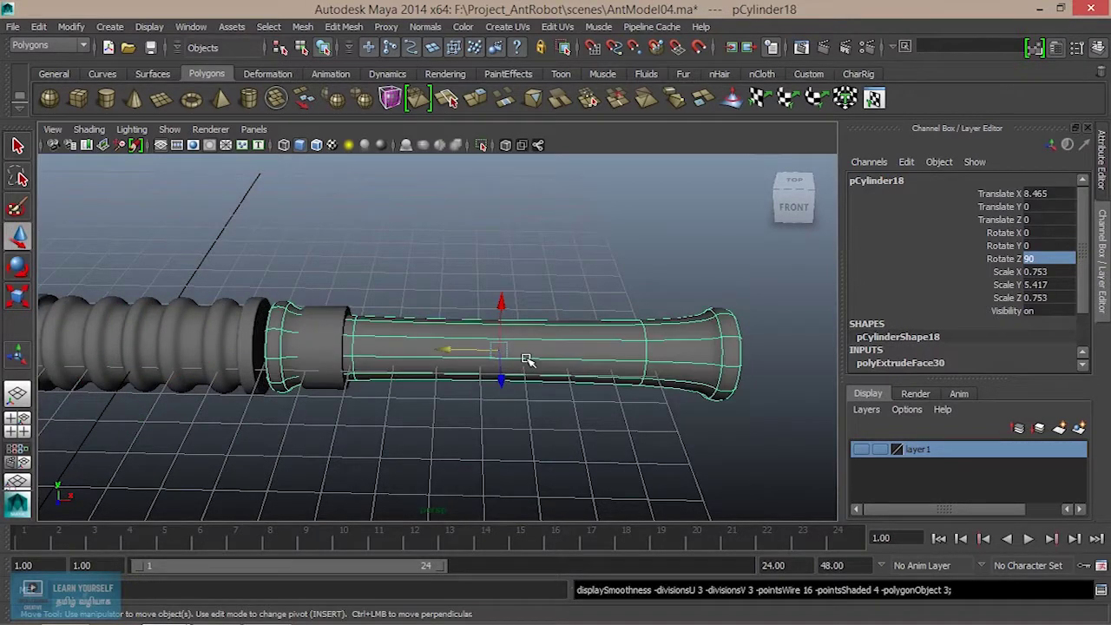
pyautogui.scroll(8, 563, 481)
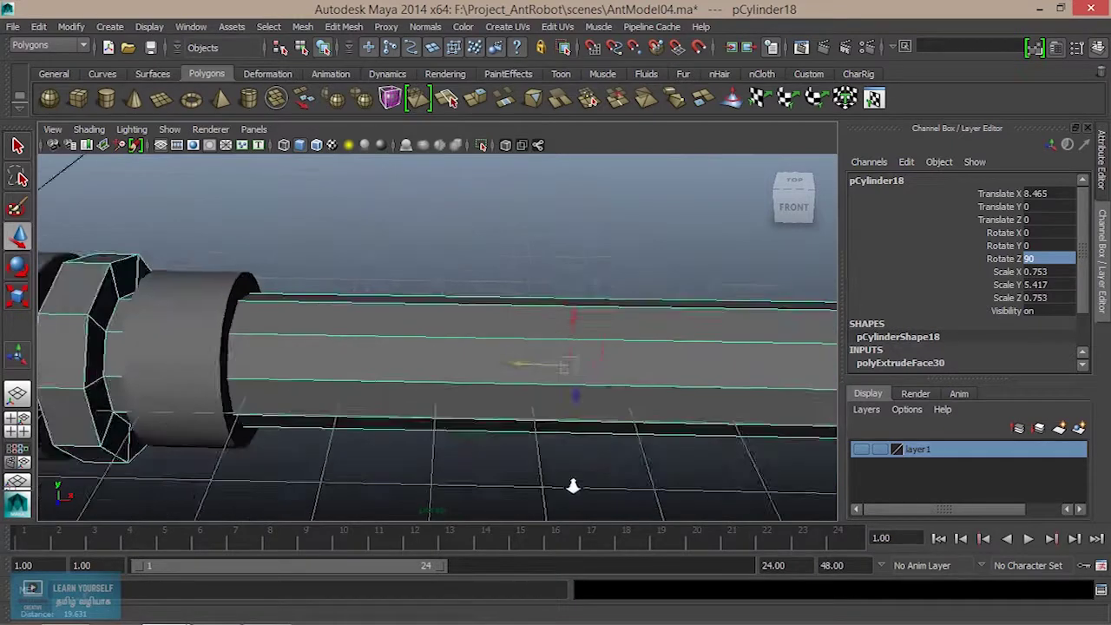
pyautogui.keyDown('alt'); pyautogui.moveTo(713, 458); pyautogui.dragTo(735, 463, button='middle'); pyautogui.keyUp('alt')
pyautogui.scroll(3, 382, 349)
pyautogui.keyDown('alt'); pyautogui.moveTo(425, 340); pyautogui.dragTo(382, 378); pyautogui.keyUp('alt')
pyautogui.click(351, 28)
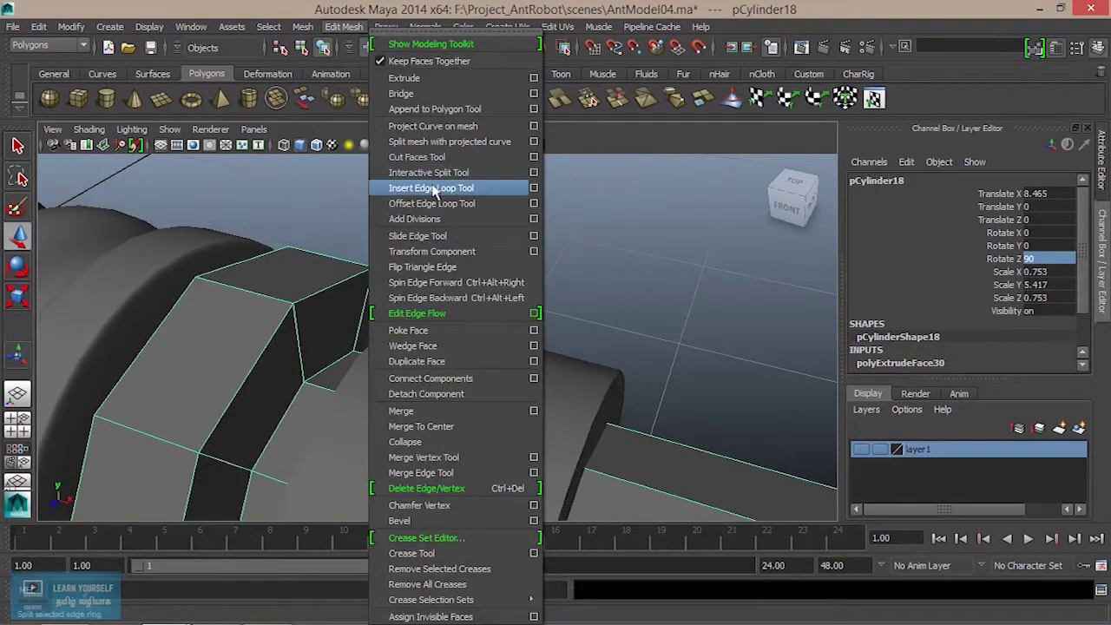
pyautogui.click(432, 188)
pyautogui.moveTo(304, 368); pyautogui.dragTo(303, 374)
pyautogui.moveTo(296, 323); pyautogui.dragTo(297, 322)
pyautogui.hotkey('ctrl', 'z')
pyautogui.hotkey('ctrl', 'z')
# Step: Insert supporting edge loops near the outer edge of that flange's side face and along both edges of its rim
pyautogui.keyDown('alt'); pyautogui.moveTo(293, 384); pyautogui.dragTo(367, 320, button='middle'); pyautogui.keyUp('alt')
pyautogui.keyDown('alt'); pyautogui.moveTo(367, 321); pyautogui.dragTo(412, 377, button='right'); pyautogui.keyUp('alt')
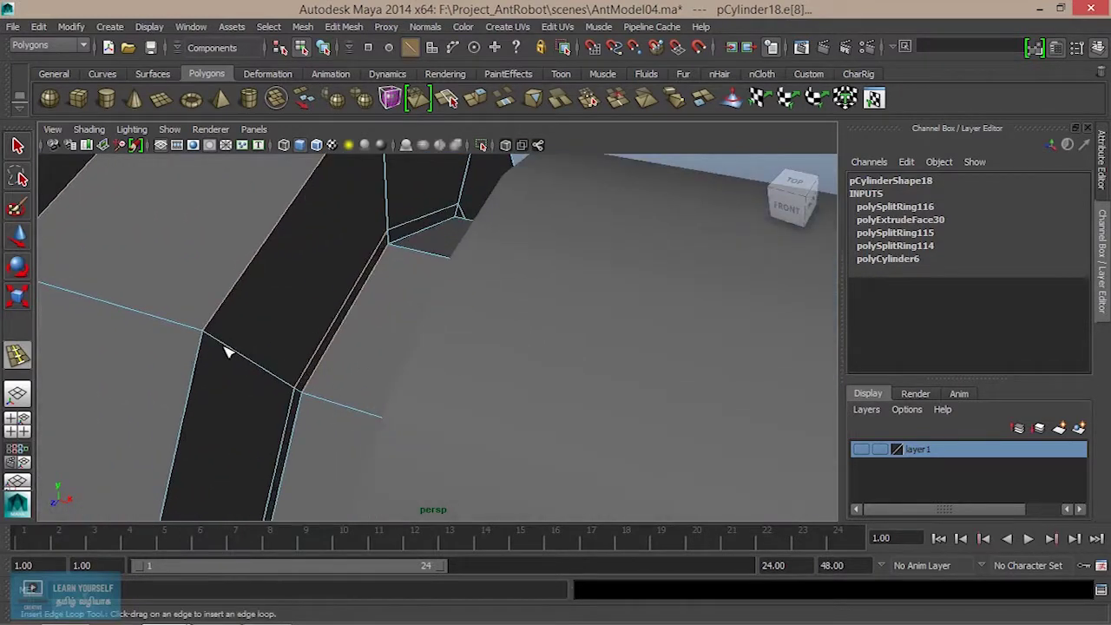
pyautogui.moveTo(224, 347); pyautogui.dragTo(214, 338)
pyautogui.keyDown('alt'); pyautogui.moveTo(214, 337); pyautogui.dragTo(371, 402); pyautogui.keyUp('alt')
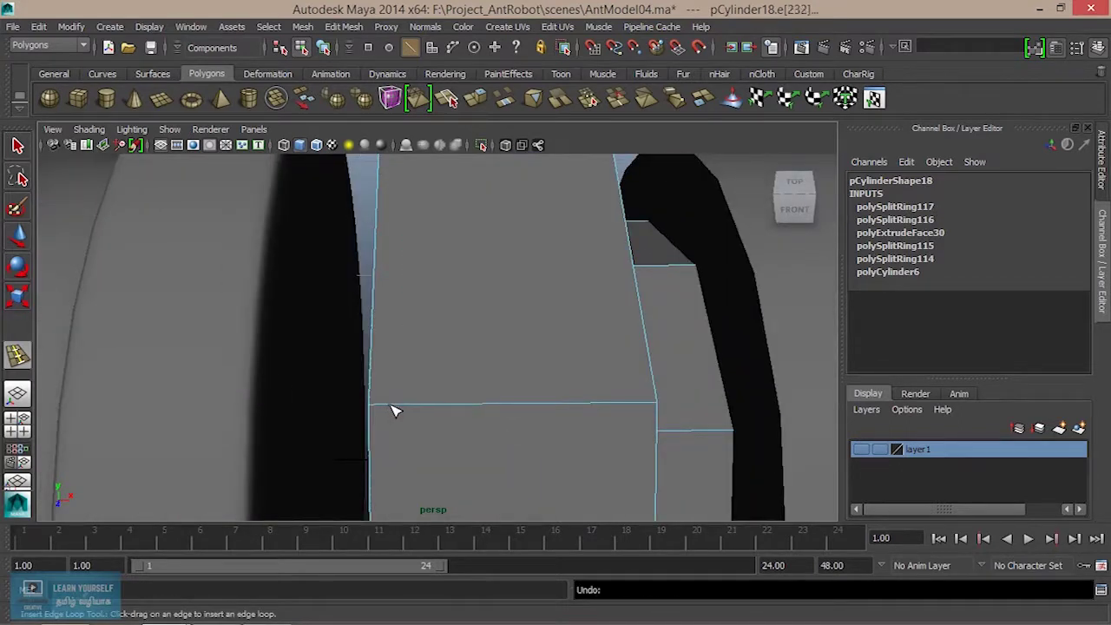
pyautogui.moveTo(386, 409); pyautogui.dragTo(387, 409)
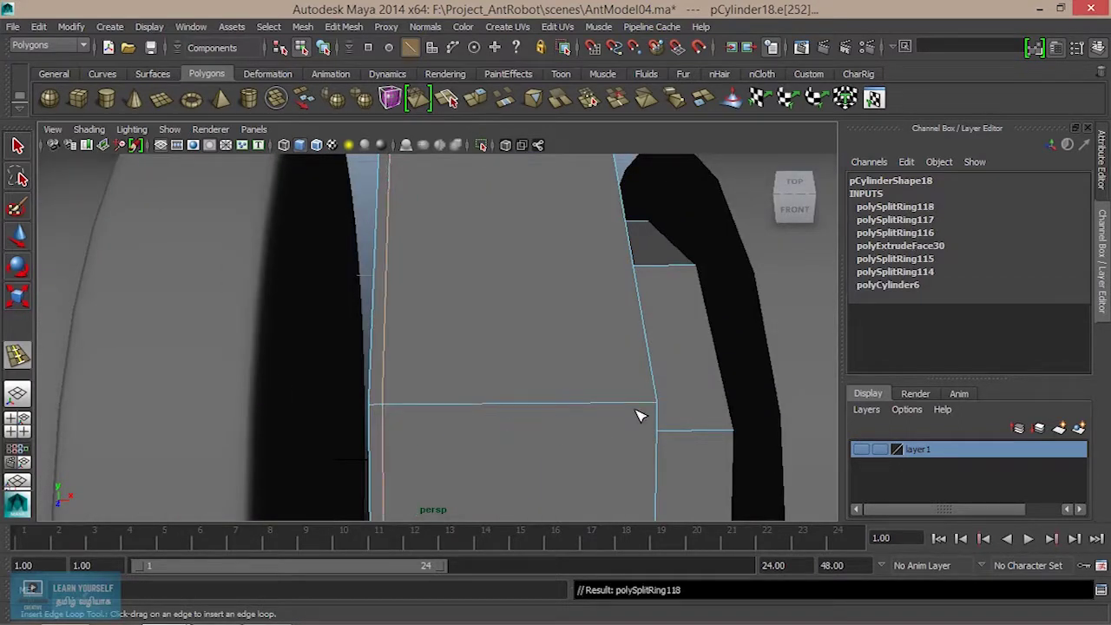
pyautogui.moveTo(635, 406); pyautogui.dragTo(645, 404)
pyautogui.scroll(-5, 645, 403)
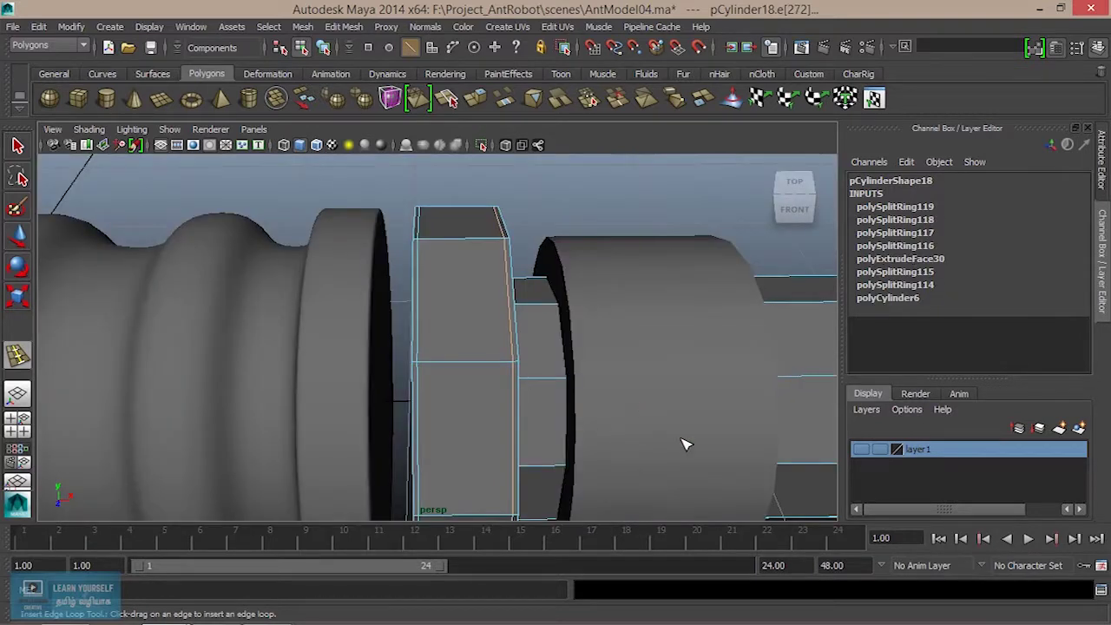
# Step: Insert a supporting edge loop at the base of the far-end flange's inner side face, next to the shaft
pyautogui.keyDown('alt'); pyautogui.moveTo(682, 439); pyautogui.dragTo(292, 397, button='middle'); pyautogui.keyUp('alt')
pyautogui.scroll(5, 292, 396)
pyautogui.keyDown('alt'); pyautogui.moveTo(295, 402); pyautogui.dragTo(533, 329); pyautogui.keyUp('alt')
pyautogui.keyDown('alt'); pyautogui.moveTo(535, 329); pyautogui.dragTo(414, 364, button='middle'); pyautogui.keyUp('alt')
pyautogui.keyDown('alt'); pyautogui.moveTo(414, 364); pyautogui.dragTo(505, 434, button='right'); pyautogui.keyUp('alt')
pyautogui.moveTo(474, 456); pyautogui.dragTo(461, 459)
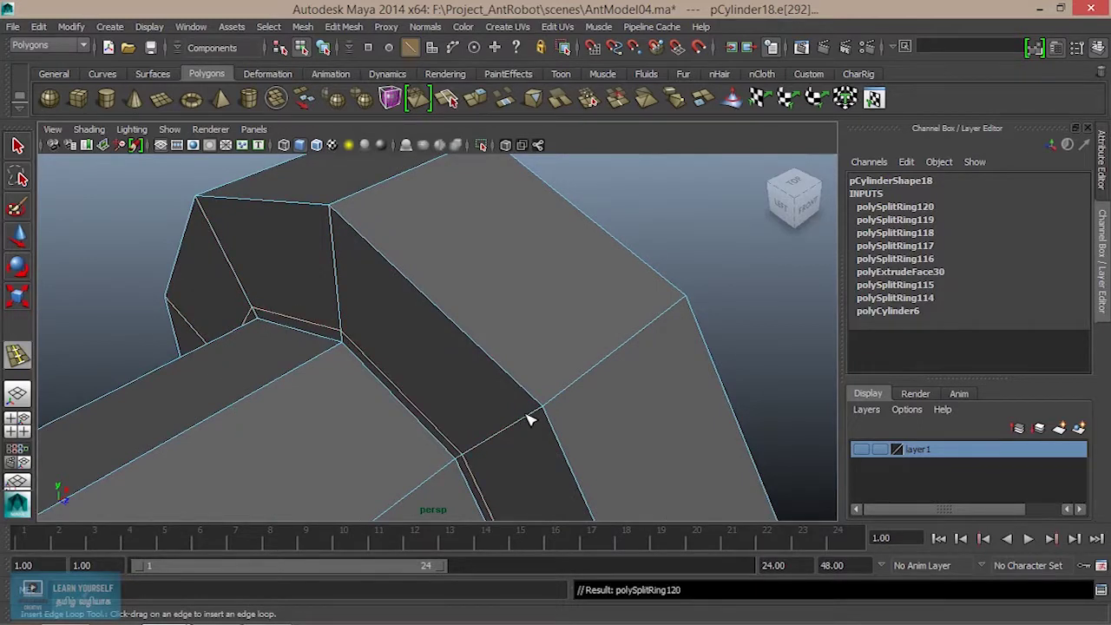
pyautogui.hotkey('ctrl', 'z')
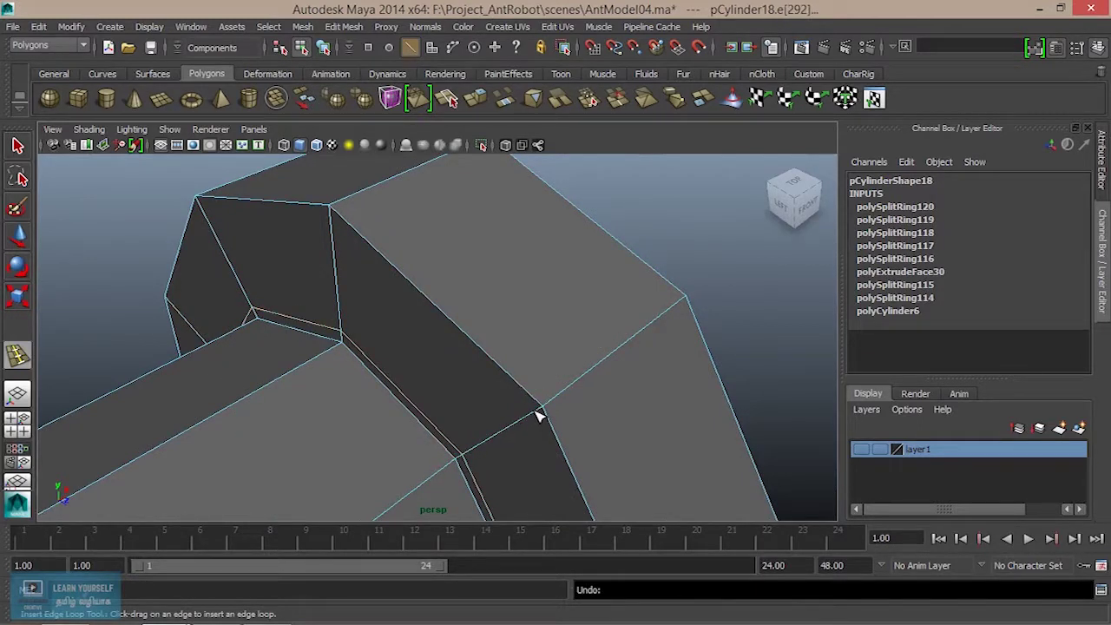
# Step: Insert edge loops near the far flange's outer side edge and both rim edges, and turn on the cylinder's smooth preview
pyautogui.keyDown('alt'); pyautogui.moveTo(525, 421); pyautogui.dragTo(543, 392); pyautogui.keyUp('alt')
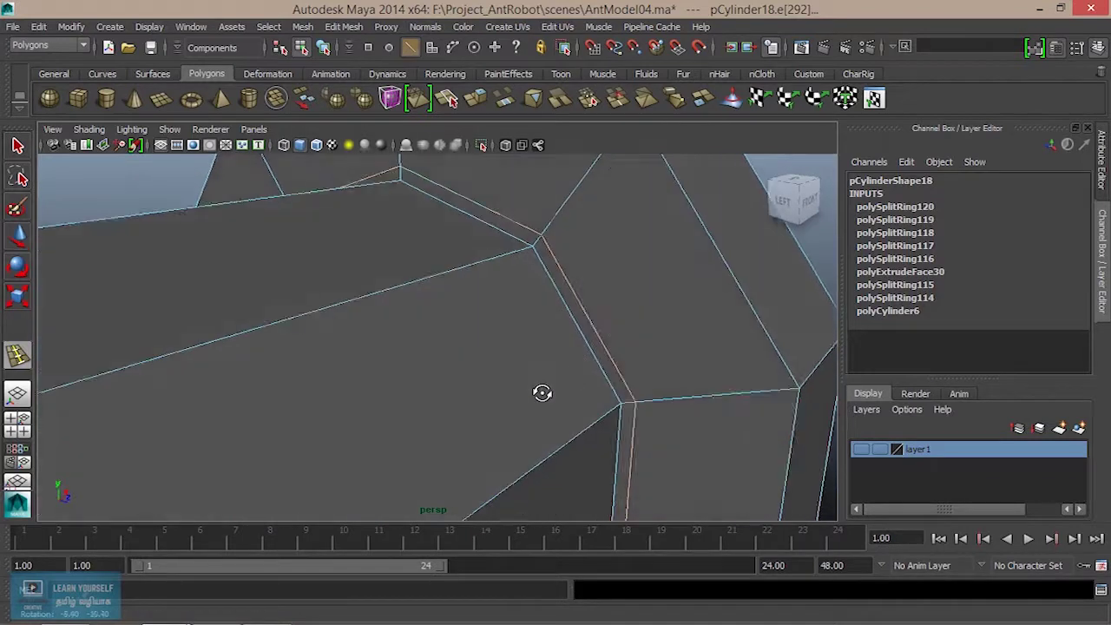
pyautogui.keyDown('alt'); pyautogui.moveTo(553, 389); pyautogui.dragTo(491, 489, button='middle'); pyautogui.keyUp('alt')
pyautogui.keyDown('alt'); pyautogui.moveTo(500, 449); pyautogui.dragTo(524, 436, button='right'); pyautogui.keyUp('alt')
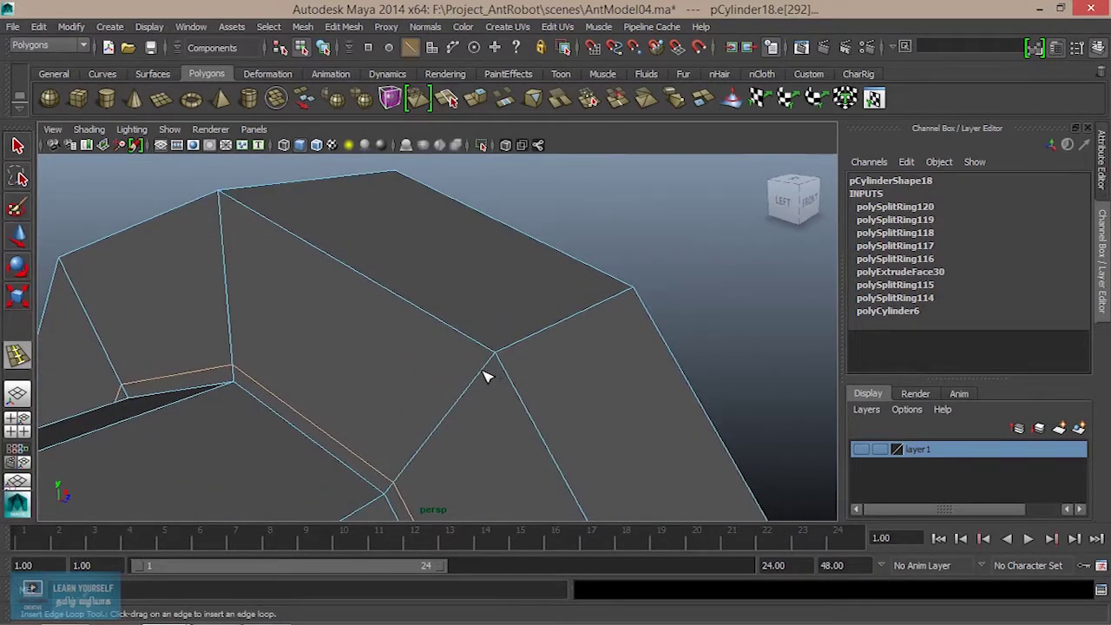
pyautogui.hotkey('ctrl', 'z')
pyautogui.keyDown('alt'); pyautogui.moveTo(471, 391); pyautogui.dragTo(516, 411, button='right'); pyautogui.keyUp('alt')
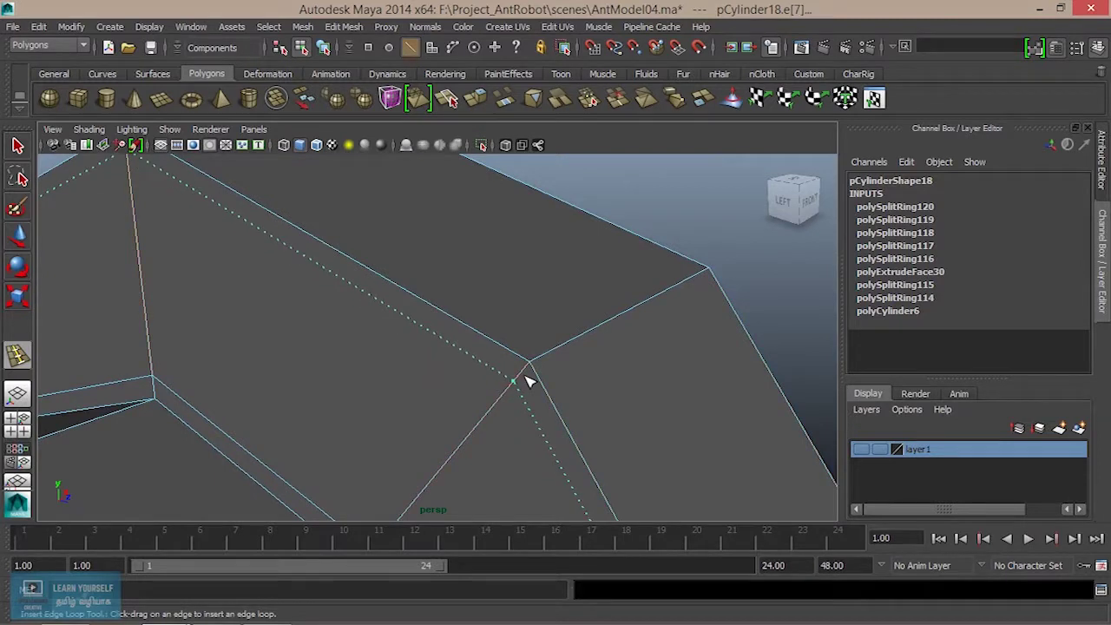
pyautogui.click(527, 380)
pyautogui.click(545, 360)
pyautogui.keyDown('alt'); pyautogui.moveTo(545, 360); pyautogui.dragTo(518, 372); pyautogui.keyUp('alt')
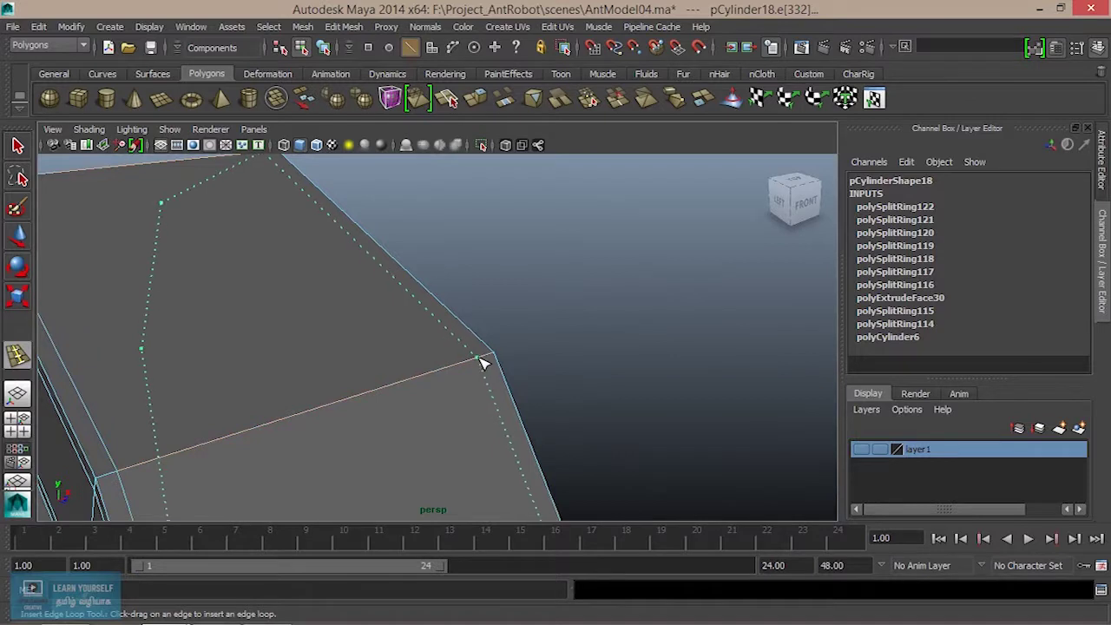
pyautogui.click(485, 357)
pyautogui.press('3')
pyautogui.scroll(-5, 460, 389)
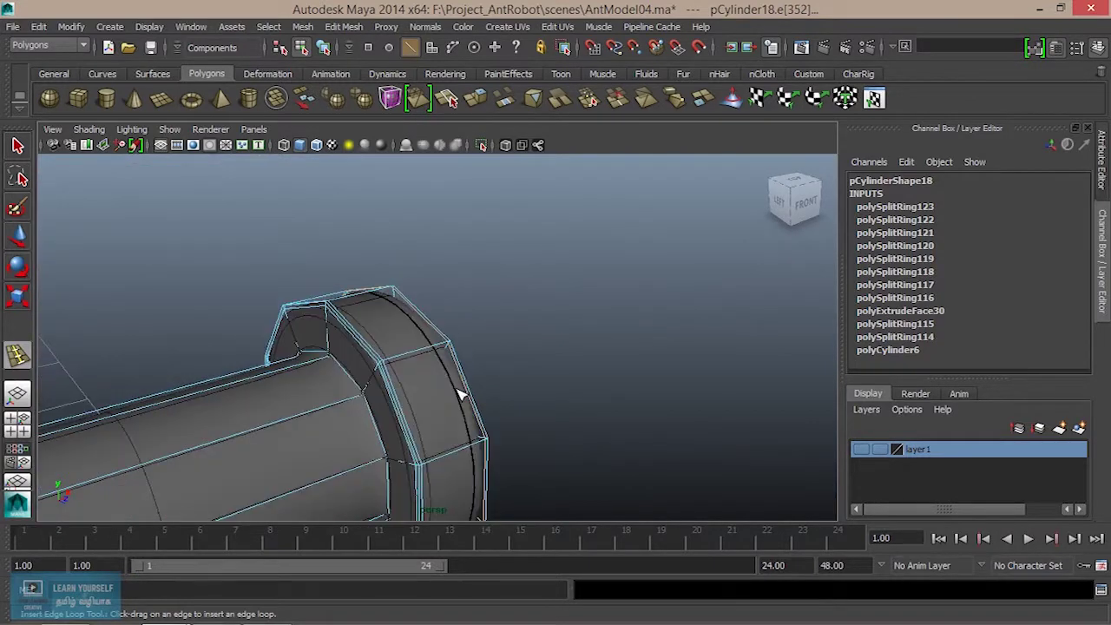
# Step: Insert a supporting edge loop on the shaft right beside the flange nearest the ridged part and exit the tool
pyautogui.keyDown('alt'); pyautogui.moveTo(351, 400); pyautogui.dragTo(712, 294, button='middle'); pyautogui.keyUp('alt')
pyautogui.keyDown('alt'); pyautogui.moveTo(713, 294); pyautogui.dragTo(590, 371); pyautogui.keyUp('alt')
pyautogui.keyDown('alt'); pyautogui.moveTo(589, 371); pyautogui.dragTo(745, 393, button='middle'); pyautogui.keyUp('alt')
pyautogui.keyDown('alt'); pyautogui.moveTo(503, 355); pyautogui.dragTo(724, 436, button='right'); pyautogui.keyUp('alt')
pyautogui.keyDown('alt'); pyautogui.moveTo(724, 436); pyautogui.dragTo(635, 372); pyautogui.keyUp('alt')
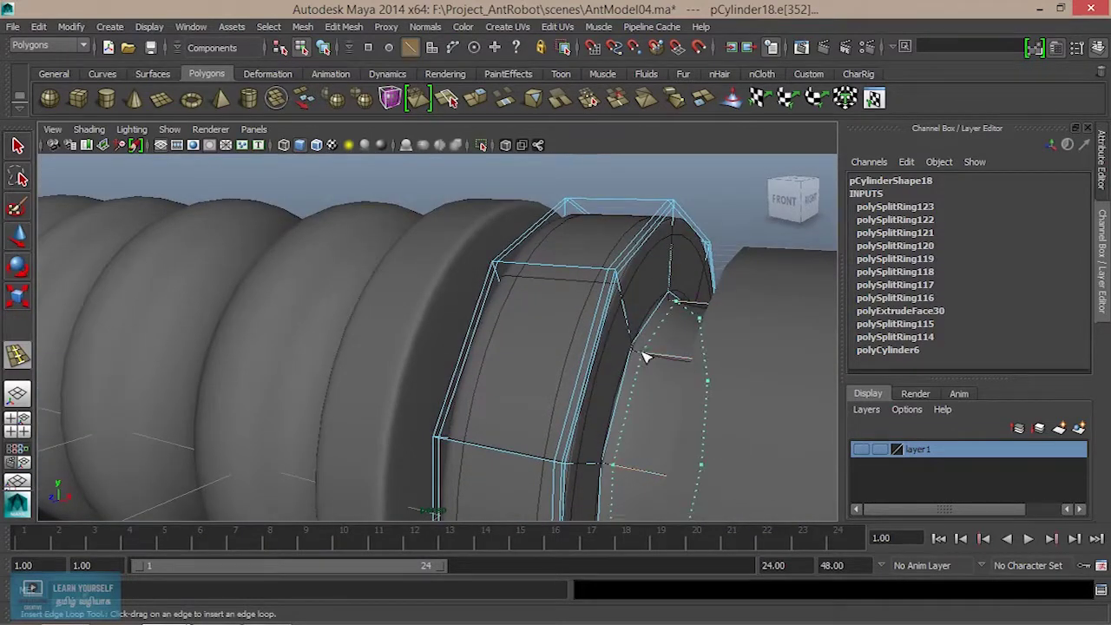
pyautogui.click(643, 356)
pyautogui.press('q')
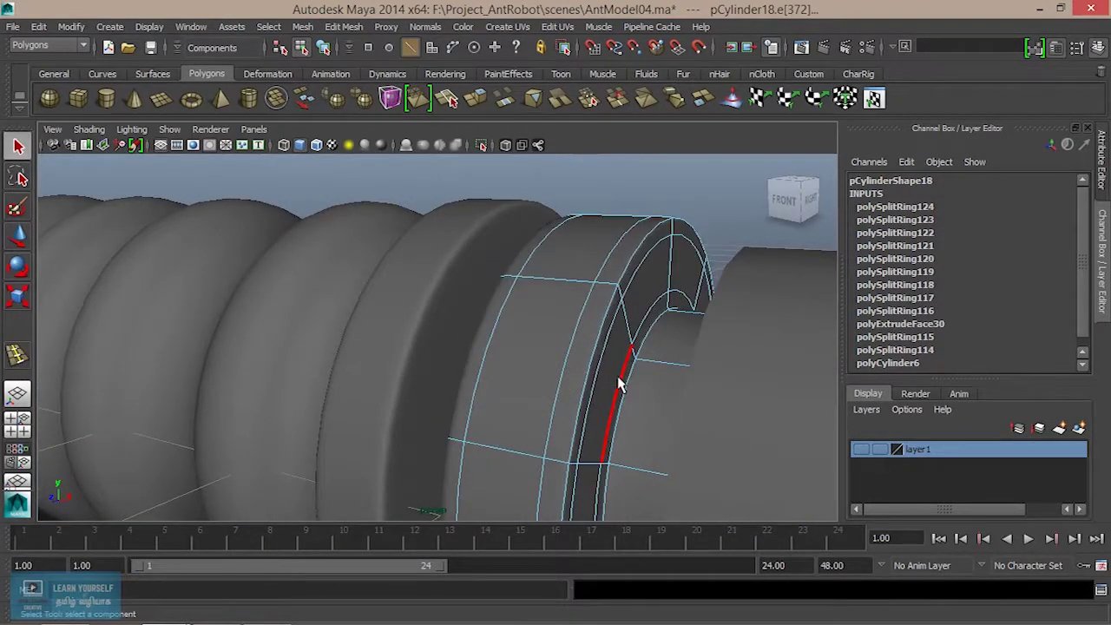
# Step: Move the pipe collar's two outer edge loops along the shaft, away from the flange, so its flange-side end tapers
pyautogui.scroll(-5, 620, 382)
pyautogui.keyDown('alt'); pyautogui.moveTo(590, 402); pyautogui.dragTo(631, 423); pyautogui.keyUp('alt')
pyautogui.keyDown('alt'); pyautogui.moveTo(464, 450); pyautogui.dragTo(399, 469, button='middle'); pyautogui.keyUp('alt')
pyautogui.keyDown('alt'); pyautogui.moveTo(511, 390); pyautogui.dragTo(637, 426, button='right'); pyautogui.keyUp('alt')
pyautogui.click(481, 368)
pyautogui.keyDown('alt'); pyautogui.moveTo(495, 394); pyautogui.dragTo(489, 335); pyautogui.keyUp('alt')
pyautogui.moveTo(489, 236); pyautogui.dragTo(555, 221, button='right')
pyautogui.scroll(1, 465, 428)
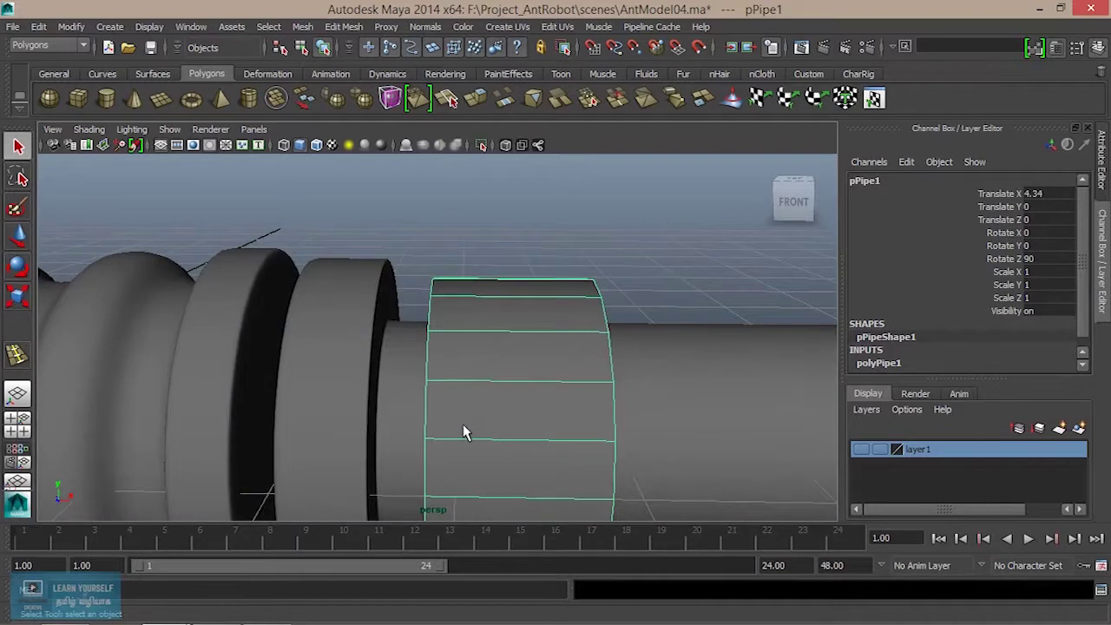
pyautogui.scroll(1, 407, 389)
pyautogui.press('r')
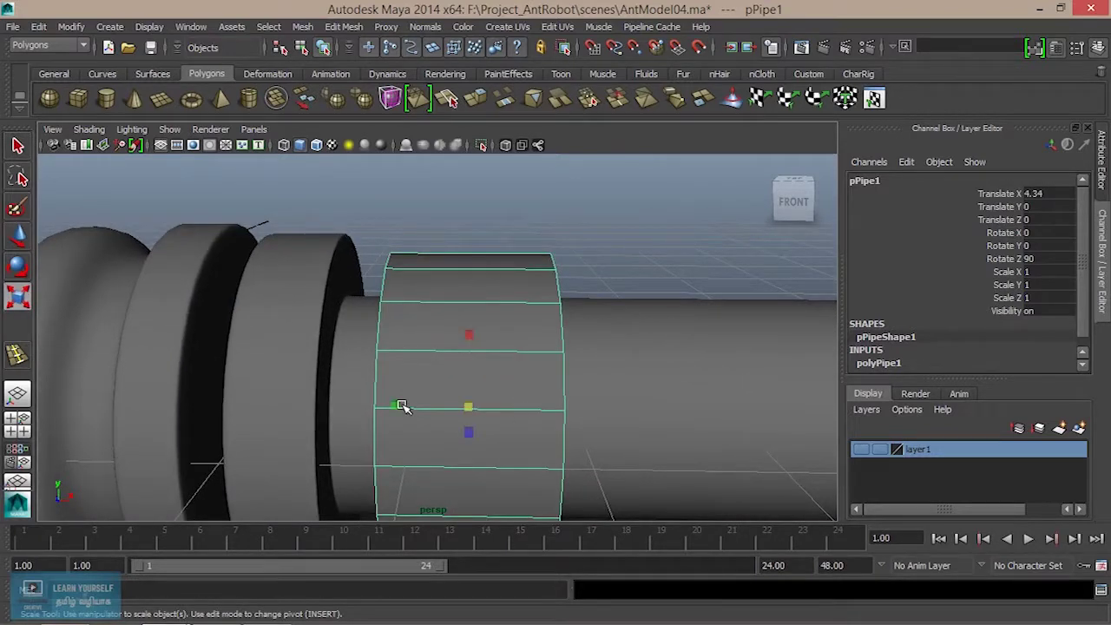
pyautogui.keyDown('alt'); pyautogui.moveTo(466, 373); pyautogui.dragTo(396, 310); pyautogui.keyUp('alt')
pyautogui.moveTo(395, 303); pyautogui.dragTo(389, 209, button='right')
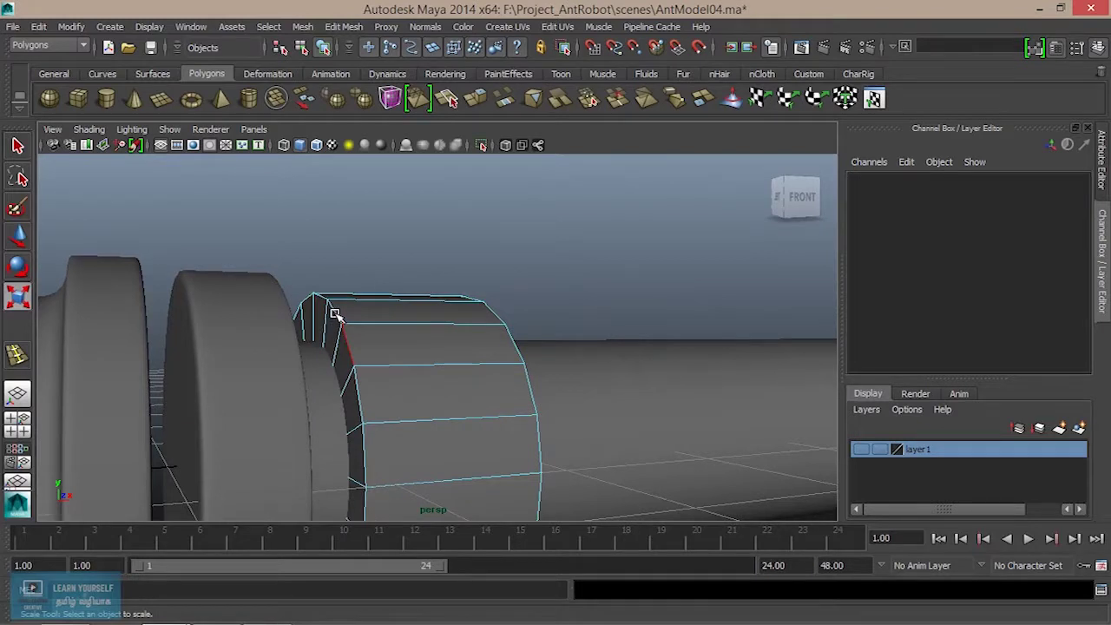
pyautogui.doubleClick(335, 314)
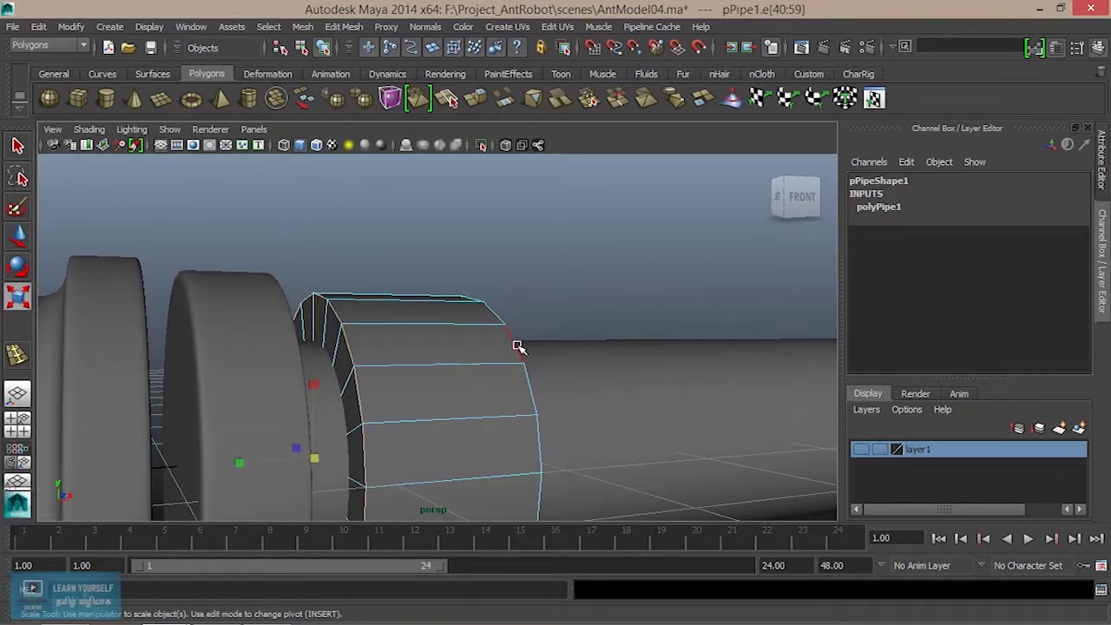
pyautogui.scroll(-5, 503, 382)
pyautogui.keyDown('alt'); pyautogui.moveTo(496, 391); pyautogui.dragTo(422, 421); pyautogui.keyUp('alt')
pyautogui.press('w')
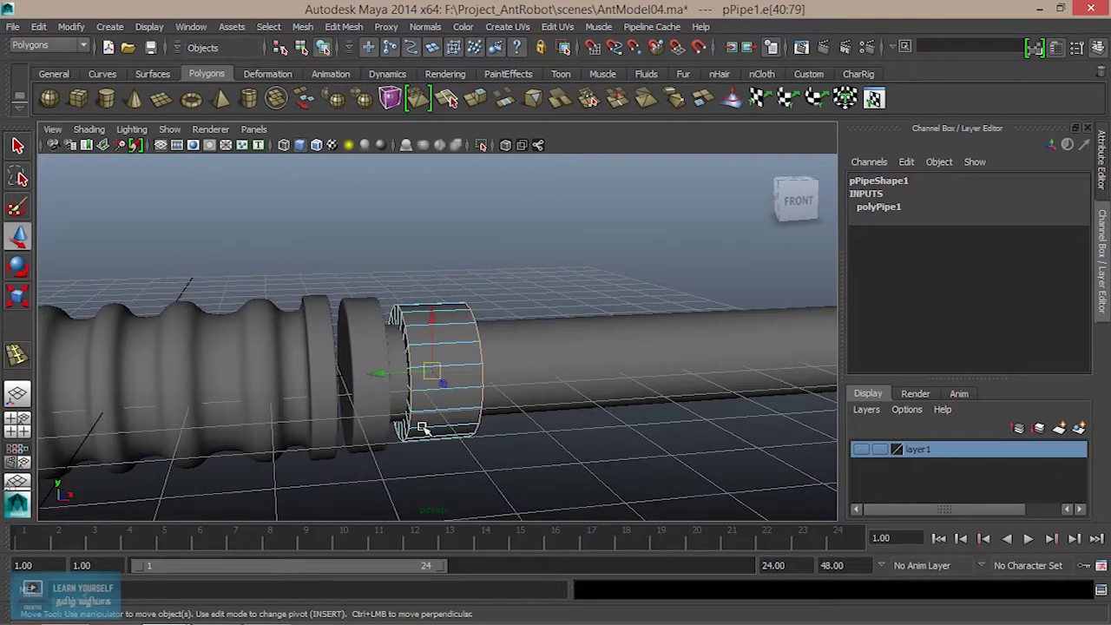
pyautogui.moveTo(381, 375); pyautogui.dragTo(449, 371)
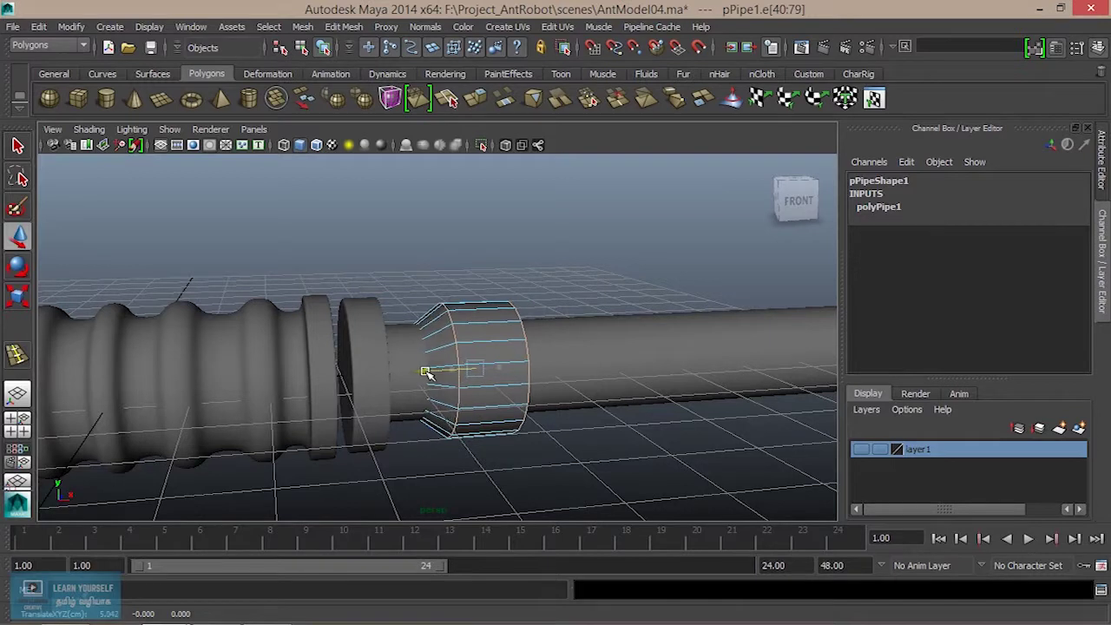
# Step: Return the collar to object mode and scale it to X 1.107, Y 0.624 and Z 1.107
pyautogui.moveTo(508, 247); pyautogui.dragTo(577, 221, button='right')
pyautogui.click(503, 352)
pyautogui.press('r')
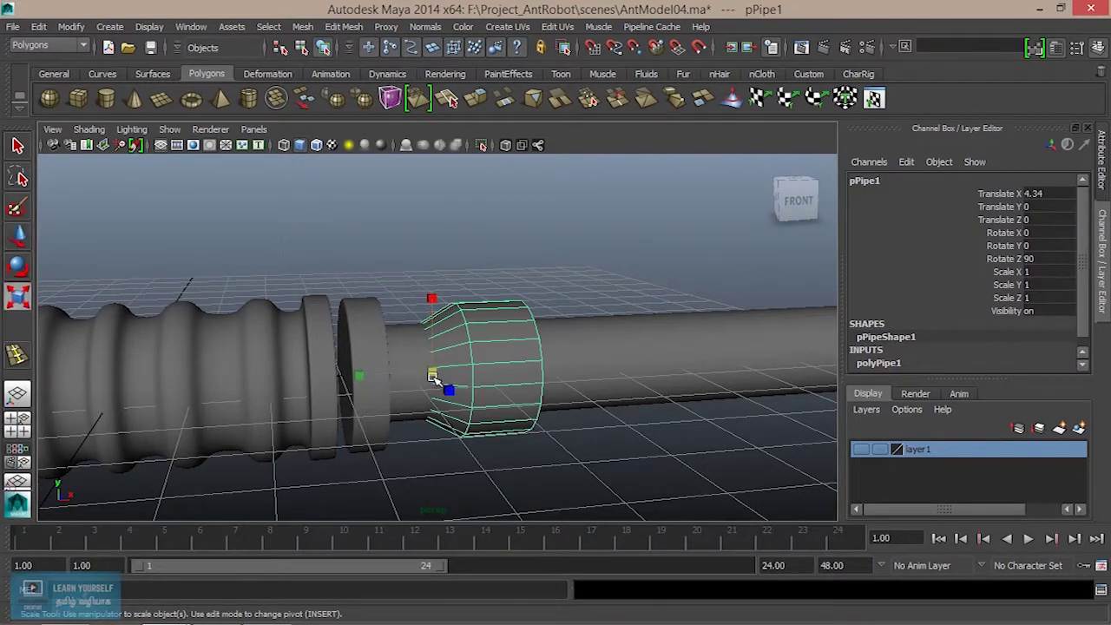
pyautogui.moveTo(444, 373); pyautogui.dragTo(501, 394)
pyautogui.moveTo(460, 360); pyautogui.dragTo(496, 390)
# Step: Move the collar along the shaft toward the flange to Translate X 3.878
pyautogui.press('w')
pyautogui.moveTo(404, 337); pyautogui.dragTo(384, 337)
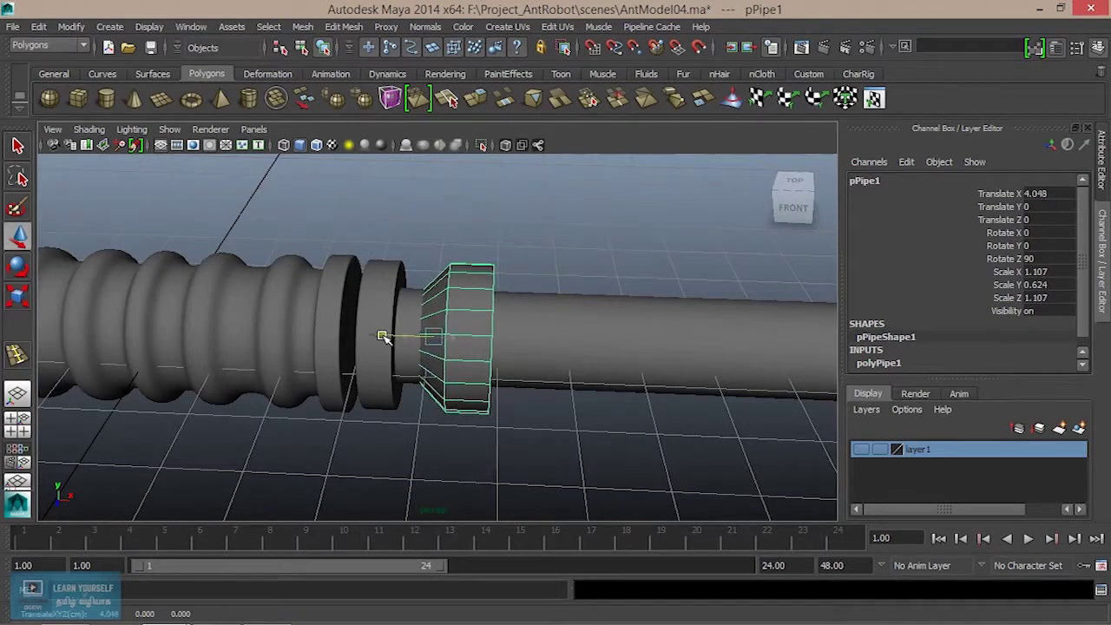
pyautogui.keyDown('alt'); pyautogui.moveTo(386, 340); pyautogui.dragTo(610, 413, button='right'); pyautogui.keyUp('alt')
pyautogui.keyDown('alt'); pyautogui.moveTo(486, 291); pyautogui.dragTo(448, 280); pyautogui.keyUp('alt')
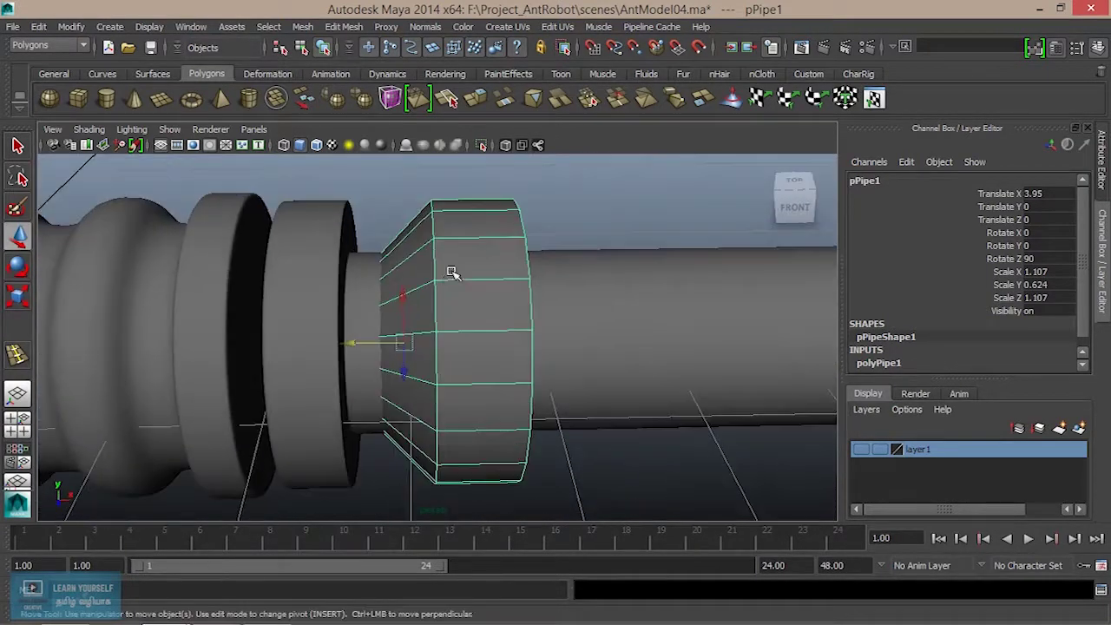
pyautogui.keyDown('alt'); pyautogui.moveTo(451, 283); pyautogui.dragTo(460, 348, button='middle'); pyautogui.keyUp('alt')
pyautogui.keyDown('alt'); pyautogui.moveTo(460, 348); pyautogui.dragTo(548, 376, button='right'); pyautogui.keyUp('alt')
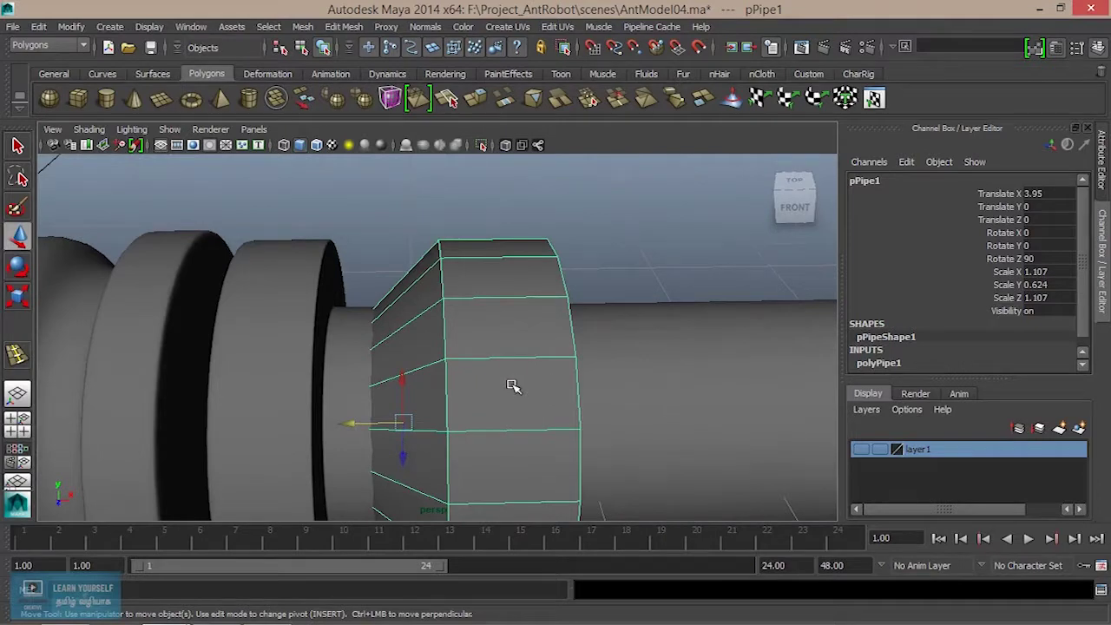
pyautogui.scroll(-3, 513, 386)
pyautogui.moveTo(362, 397); pyautogui.dragTo(352, 397)
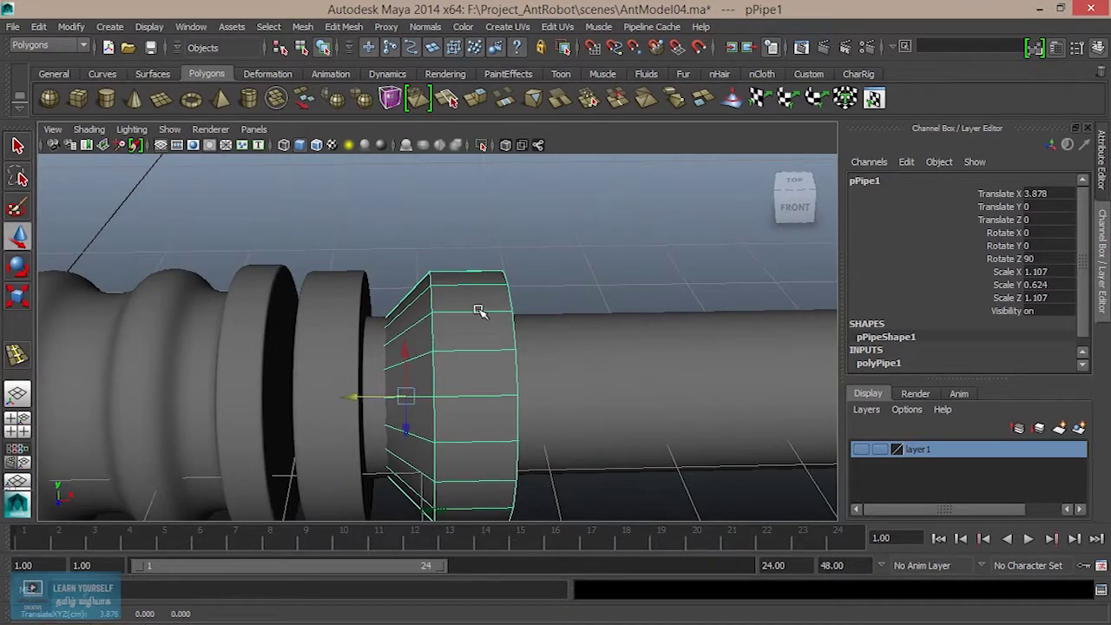
# Step: Bevel the collar's two outer edge loops with an offset of 0.2
pyautogui.moveTo(478, 237); pyautogui.dragTo(488, 276, button='right')
pyautogui.moveTo(497, 199); pyautogui.dragTo(497, 200, button='right')
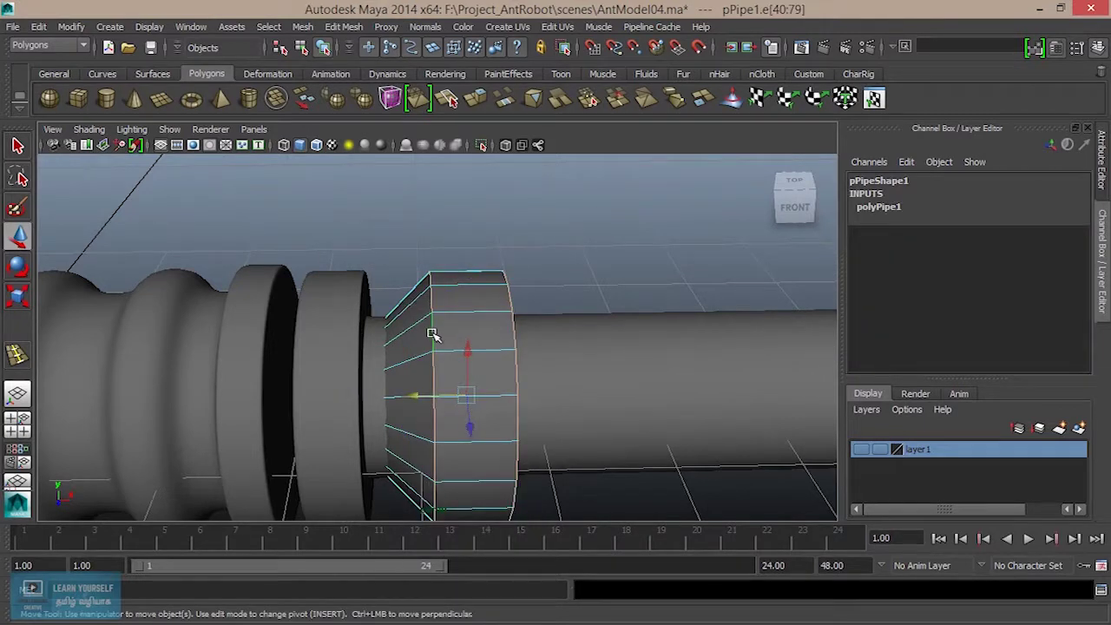
pyautogui.keyDown('alt'); pyautogui.moveTo(444, 406); pyautogui.dragTo(350, 362); pyautogui.keyUp('alt')
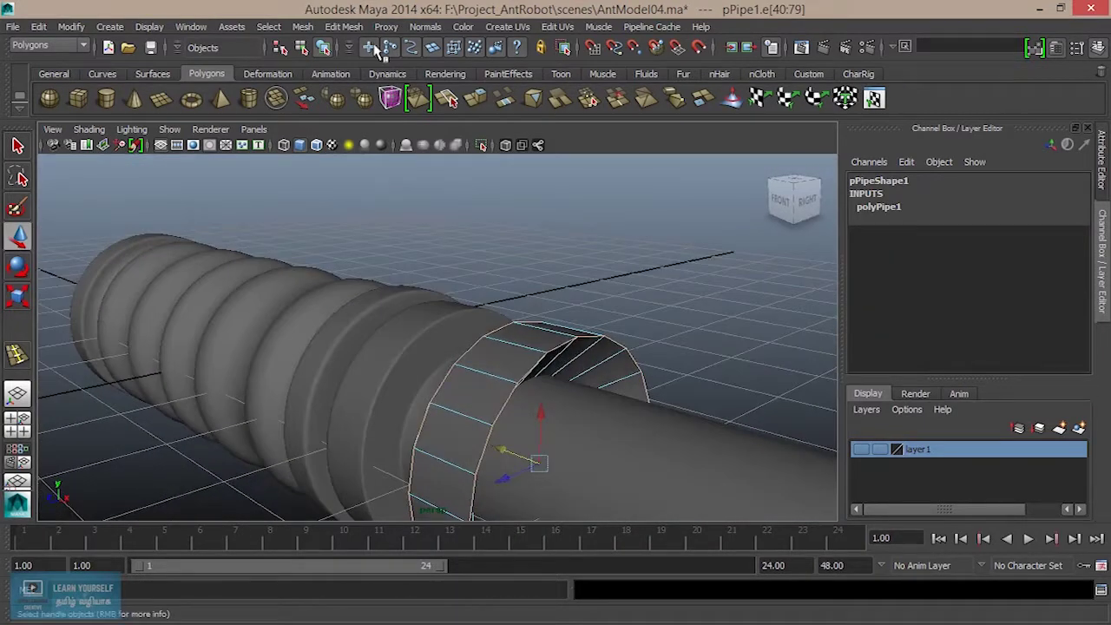
pyautogui.click(346, 27)
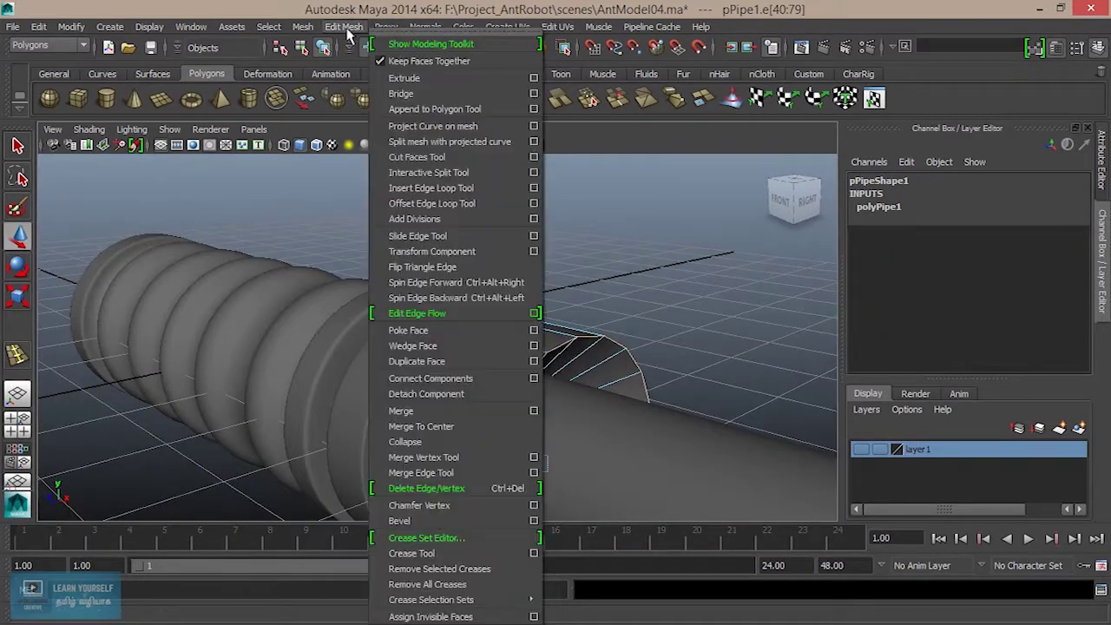
pyautogui.click(408, 521)
pyautogui.click(1011, 232)
pyautogui.moveTo(697, 290); pyautogui.dragTo(685, 296, button='middle')
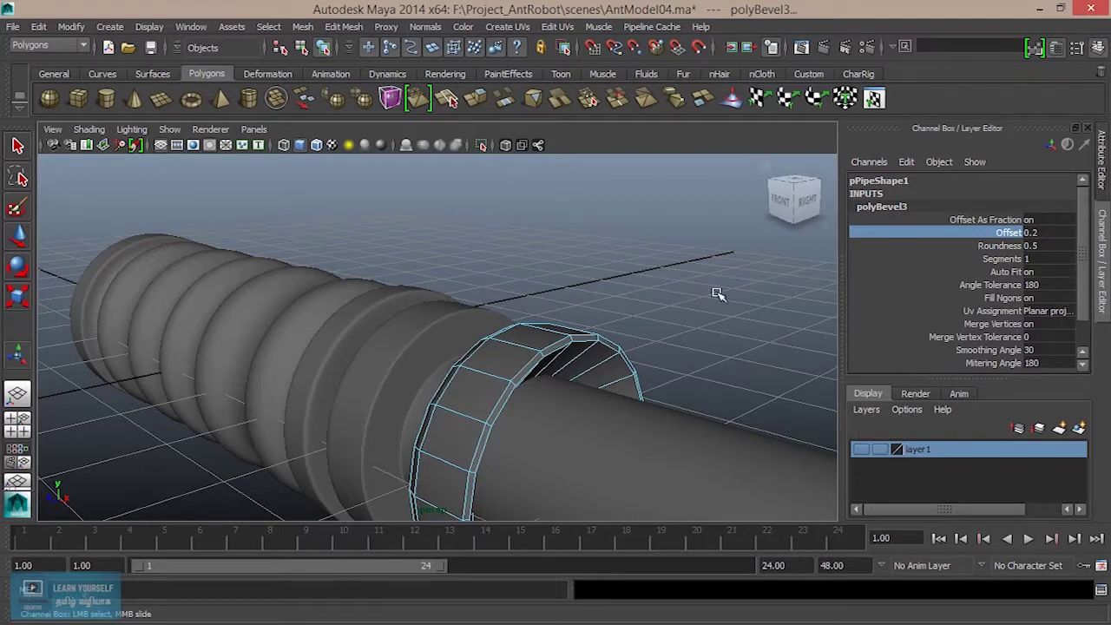
# Step: Set the bevel to two segments, return to object mode and deselect the collar
pyautogui.click(1002, 259)
pyautogui.moveTo(585, 317); pyautogui.dragTo(595, 324, button='middle')
pyautogui.keyDown('alt'); pyautogui.moveTo(470, 388); pyautogui.dragTo(528, 385); pyautogui.keyUp('alt')
pyautogui.moveTo(453, 302); pyautogui.dragTo(569, 264, button='right')
pyautogui.keyDown('alt'); pyautogui.moveTo(568, 264); pyautogui.dragTo(500, 375); pyautogui.keyUp('alt')
pyautogui.click(498, 375)
pyautogui.scroll(-6, 488, 394)
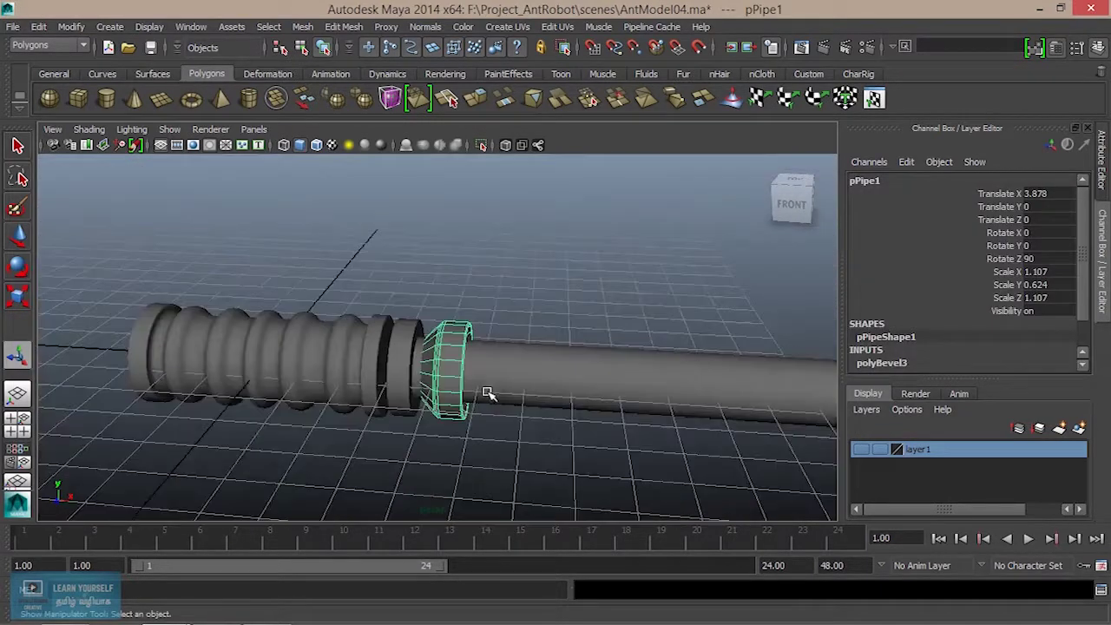
pyautogui.click(486, 429)
# Step: Scale the three bevel edge loops beside the collar's taper inward so the collar flares toward its far end, and return to object mode
pyautogui.keyDown('alt'); pyautogui.moveTo(487, 429); pyautogui.dragTo(565, 401); pyautogui.keyUp('alt')
pyautogui.scroll(5, 565, 402)
pyautogui.click(462, 366)
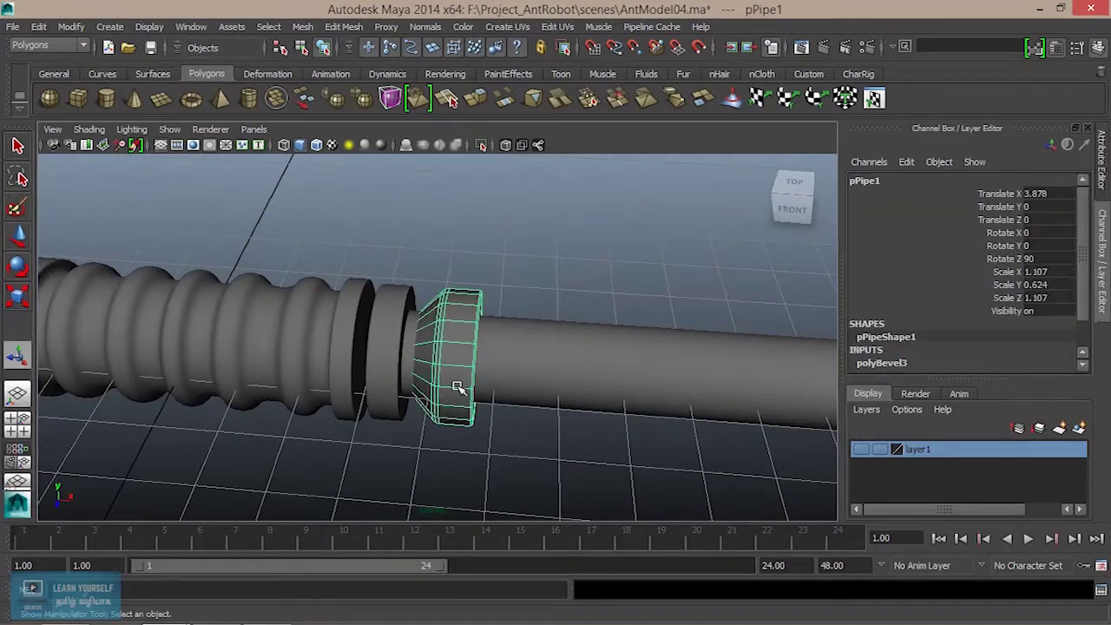
pyautogui.scroll(3, 463, 382)
pyautogui.rightClick(458, 340)
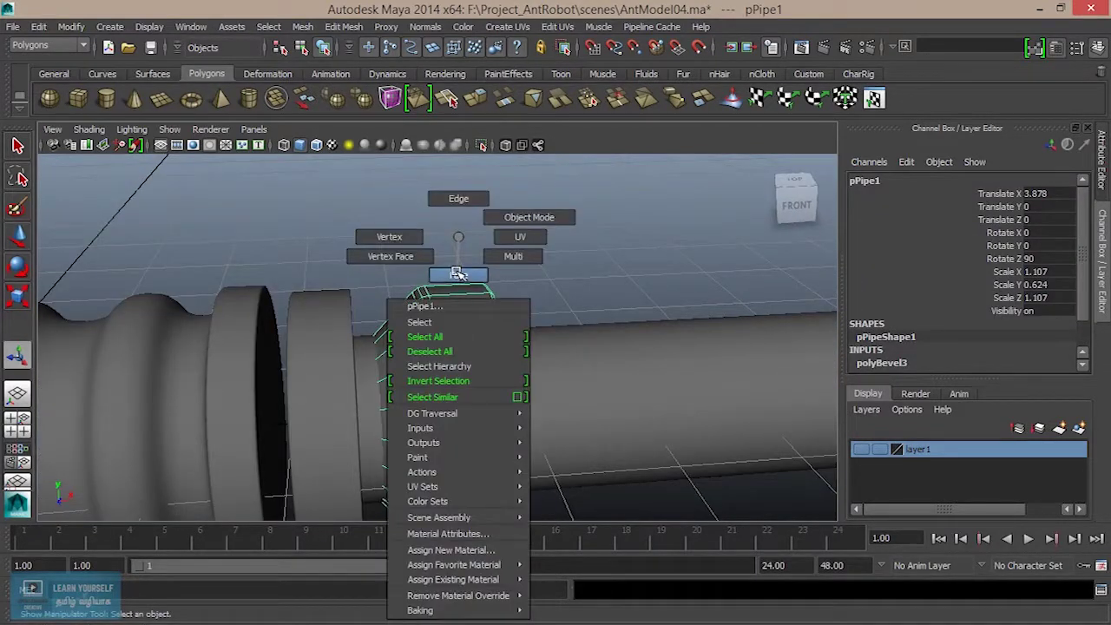
pyautogui.moveTo(445, 228); pyautogui.dragTo(458, 199, button='right')
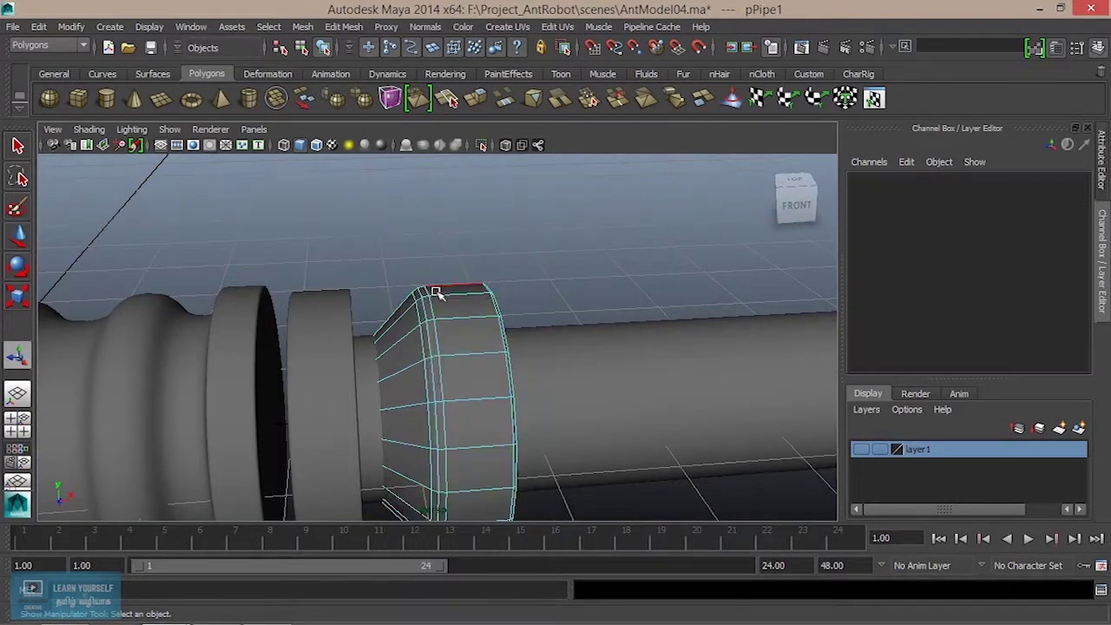
pyautogui.click(431, 339)
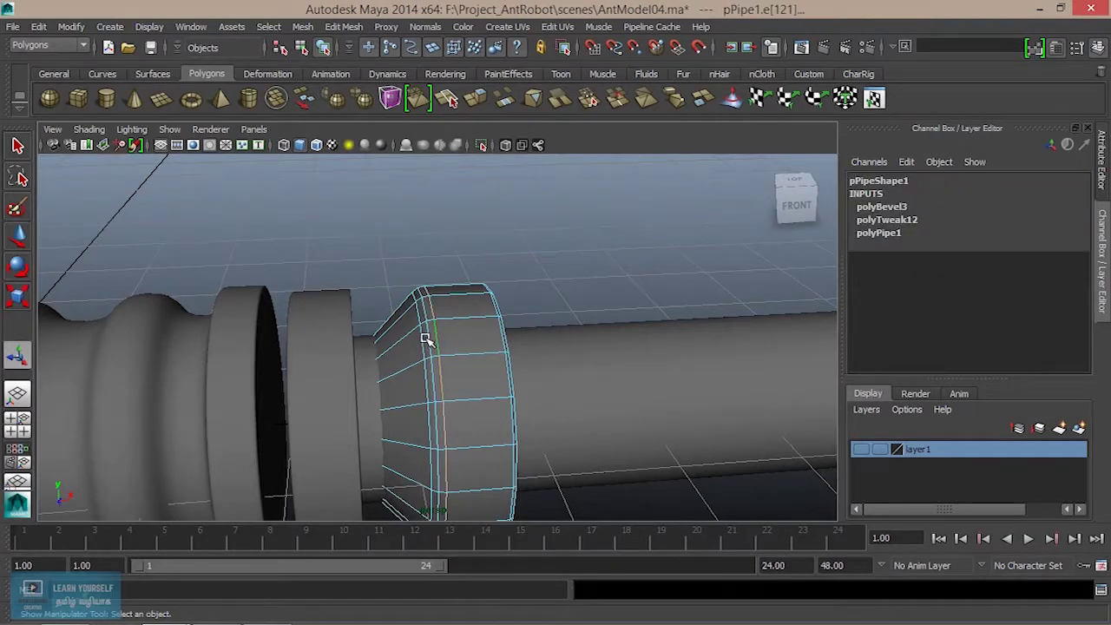
pyautogui.scroll(4, 428, 356)
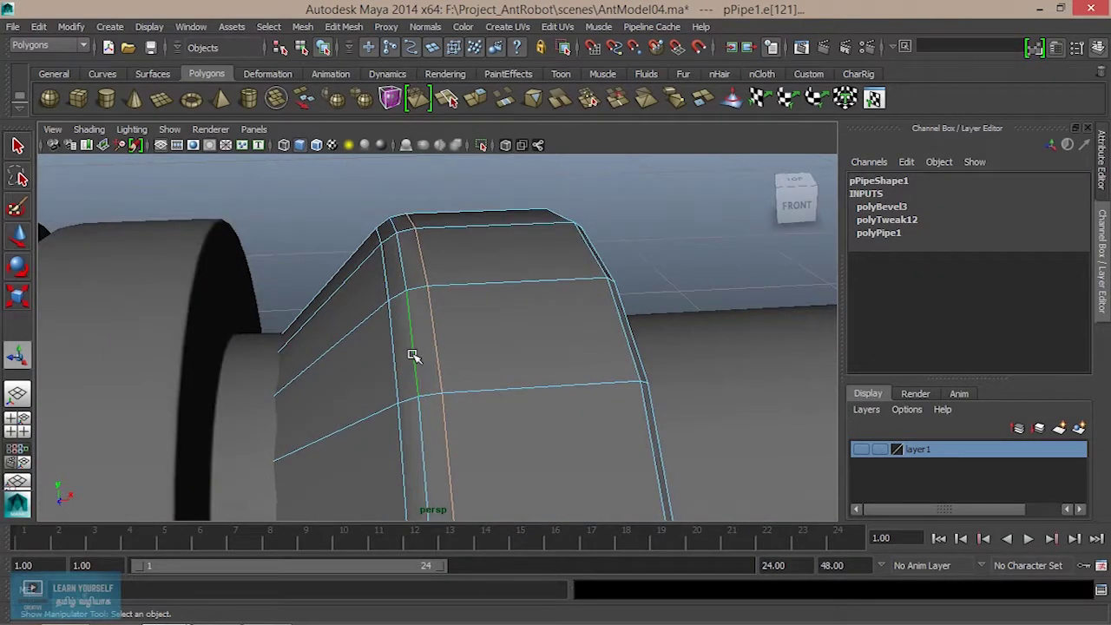
pyautogui.doubleClick(393, 361)
pyautogui.scroll(-2, 408, 378)
pyautogui.press('r')
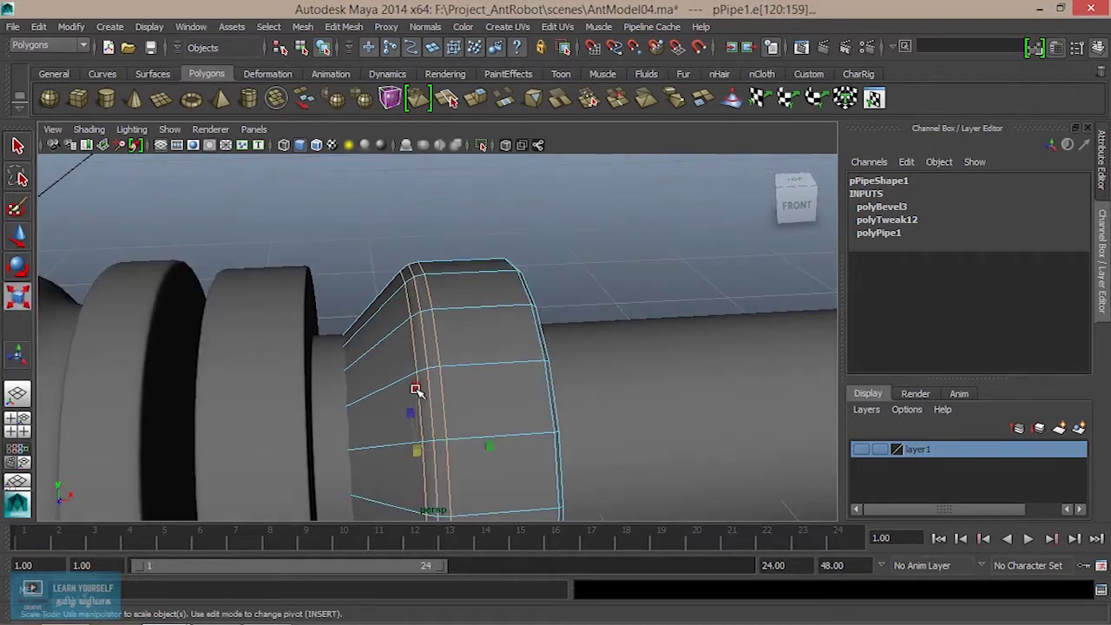
pyautogui.keyDown('alt'); pyautogui.moveTo(485, 444); pyautogui.dragTo(379, 486); pyautogui.keyUp('alt')
pyautogui.keyDown('alt'); pyautogui.moveTo(447, 449); pyautogui.dragTo(493, 268); pyautogui.keyUp('alt')
pyautogui.moveTo(494, 268); pyautogui.dragTo(626, 210, button='right')
pyautogui.click(544, 259)
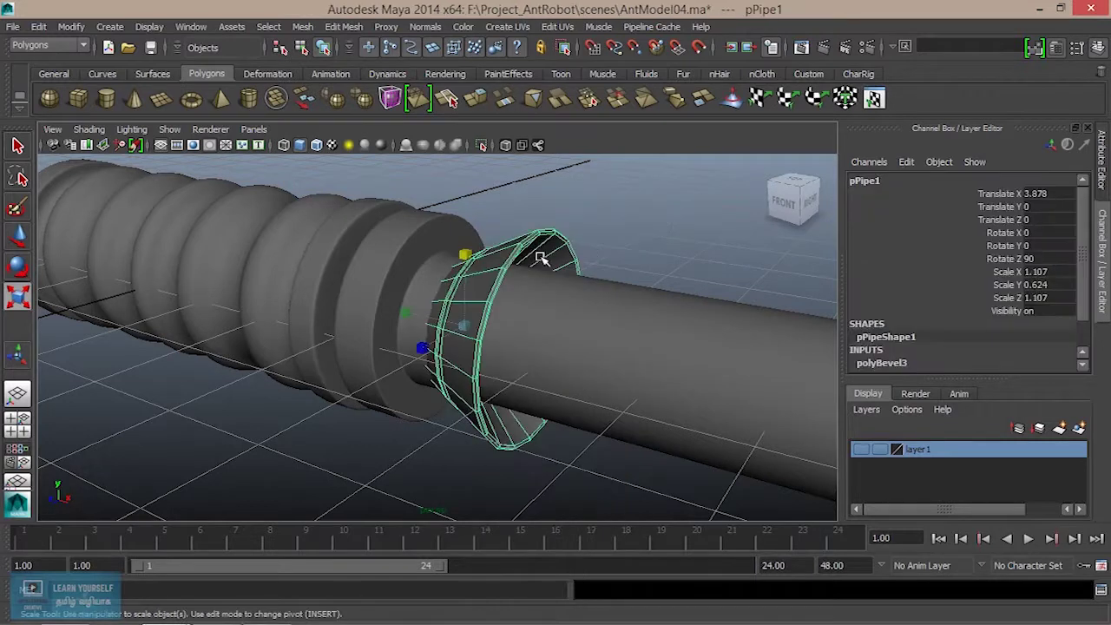
# Step: Extrude the narrow ring of bevel faces near the collar's small end slightly inward as a groove, and return to object mode
pyautogui.press('w')
pyautogui.keyDown('alt'); pyautogui.moveTo(543, 259); pyautogui.dragTo(480, 365); pyautogui.keyUp('alt')
pyautogui.scroll(5, 567, 379)
pyautogui.keyDown('alt'); pyautogui.moveTo(558, 372); pyautogui.dragTo(636, 462, button='middle'); pyautogui.keyUp('alt')
pyautogui.scroll(2, 568, 350)
pyautogui.moveTo(528, 316); pyautogui.dragTo(521, 274, button='right')
pyautogui.click(523, 303)
pyautogui.keyDown('shift'); pyautogui.doubleClick(522, 245); pyautogui.keyUp('shift')
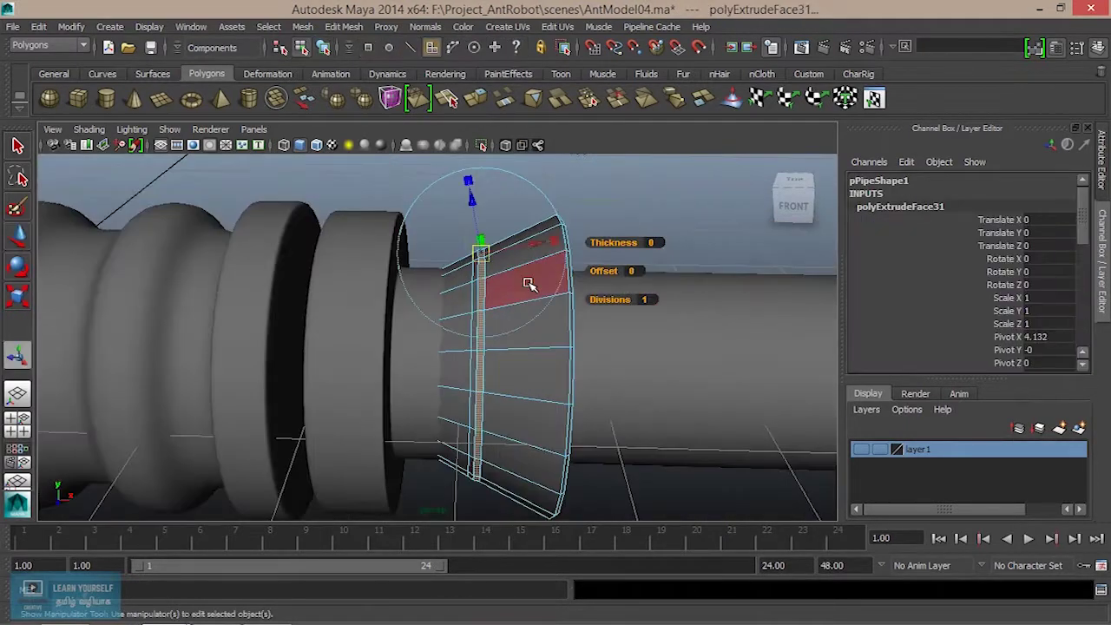
pyautogui.keyDown('alt'); pyautogui.moveTo(529, 283); pyautogui.dragTo(582, 293); pyautogui.keyUp('alt')
pyautogui.moveTo(509, 193); pyautogui.dragTo(550, 301)
pyautogui.moveTo(505, 236); pyautogui.dragTo(506, 369, button='right')
pyautogui.moveTo(581, 227); pyautogui.dragTo(607, 216, button='right')
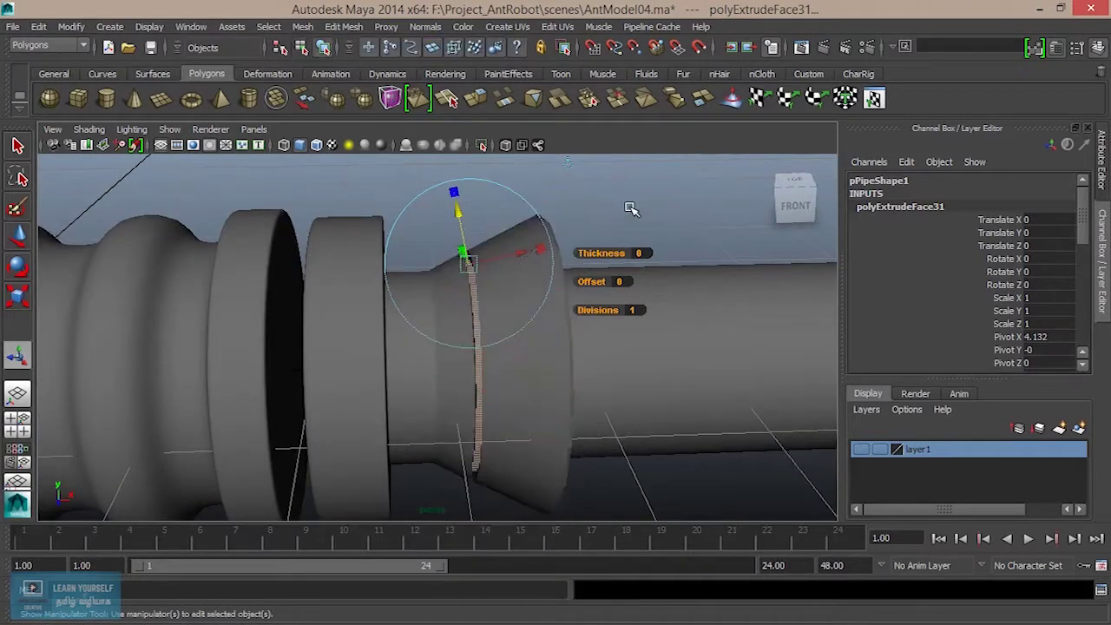
pyautogui.click(630, 208)
# Step: Duplicate the flared collar and move the copy along the shaft to Translate X 4.663
pyautogui.scroll(-5, 610, 268)
pyautogui.keyDown('alt'); pyautogui.moveTo(577, 330); pyautogui.dragTo(536, 344); pyautogui.keyUp('alt')
pyautogui.click(491, 330)
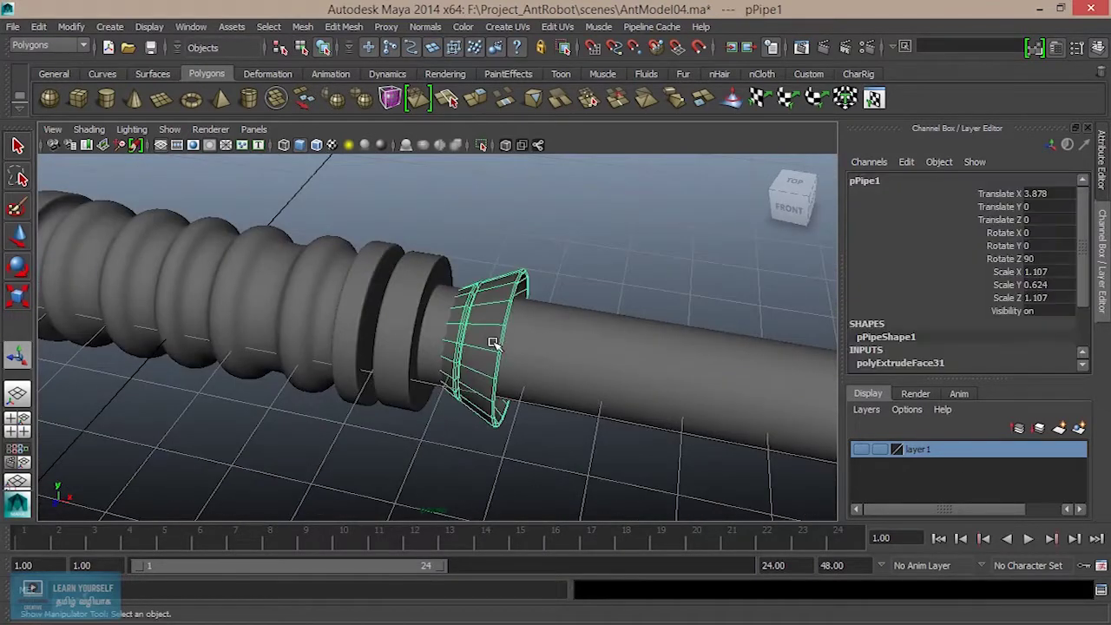
pyautogui.press('w')
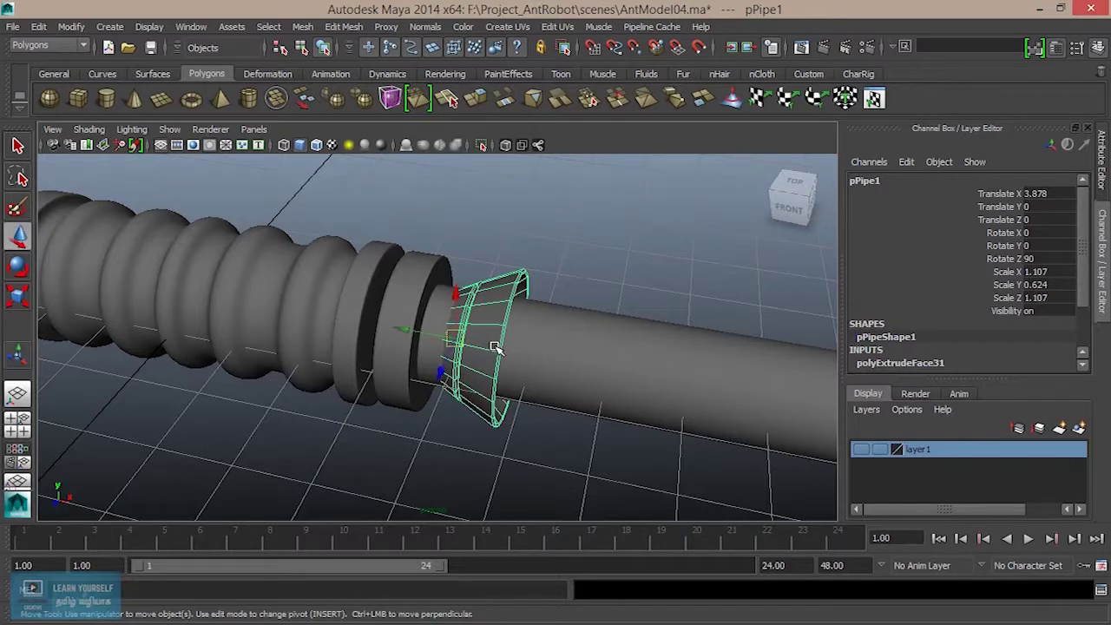
pyautogui.hotkey('ctrl', 'd')
pyautogui.moveTo(403, 331); pyautogui.dragTo(487, 360)
pyautogui.scroll(-5, 470, 354)
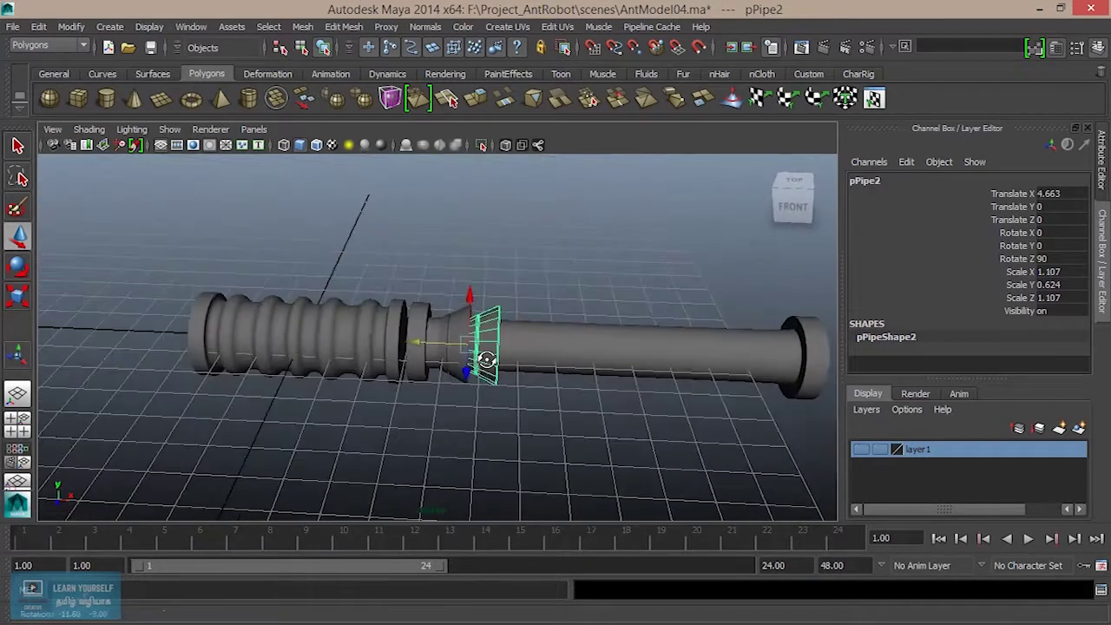
# Step: Duplicate the collar with transform ten times to fill the shaft with evenly spaced copies up to Translate X 12.511
pyautogui.scroll(5, 487, 360)
pyautogui.keyDown('alt'); pyautogui.moveTo(599, 408); pyautogui.dragTo(426, 373, button='middle'); pyautogui.keyUp('alt')
pyautogui.scroll(5, 484, 399)
pyautogui.click(42, 27)
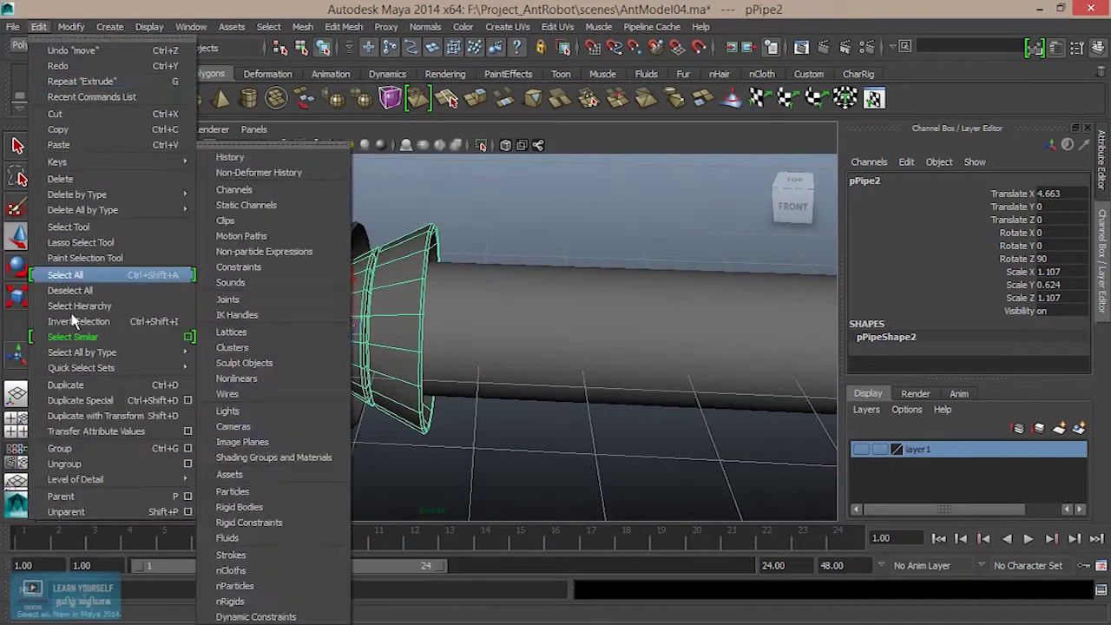
pyautogui.click(108, 418)
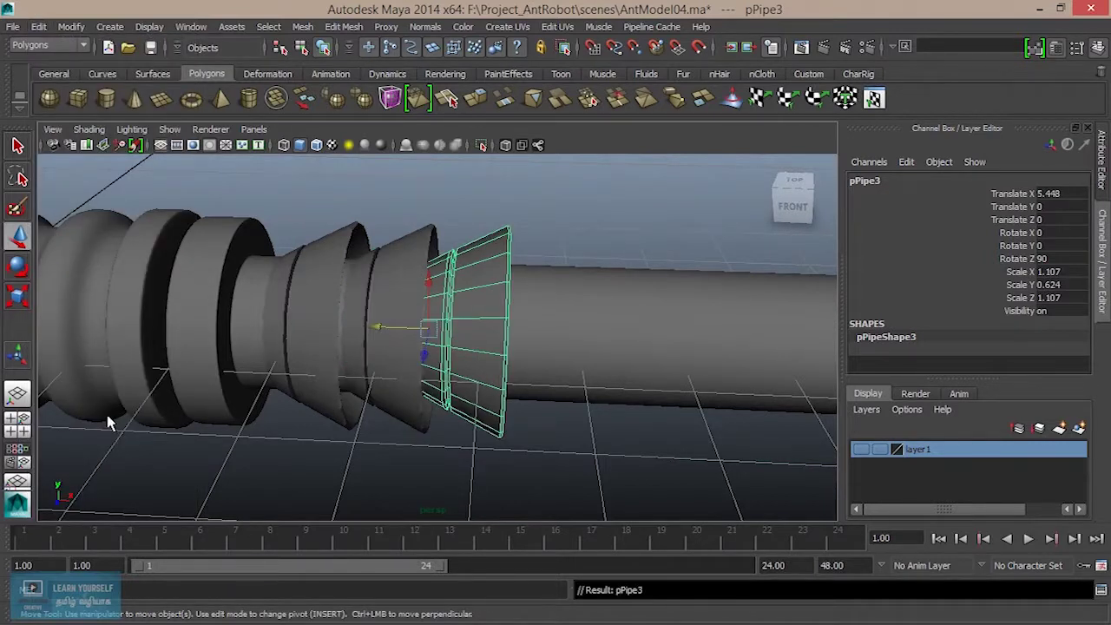
pyautogui.hotkey('shift', 'd')
pyautogui.hotkey('shift', 'd')
pyautogui.scroll(-3, 443, 359)
pyautogui.hotkey('shift', 'd')
pyautogui.hotkey('shift', 'd')
pyautogui.hotkey('shift', 'd')
pyautogui.hotkey('shift', 'd')
pyautogui.hotkey('shift', 'd')
pyautogui.hotkey('shift', 'd')
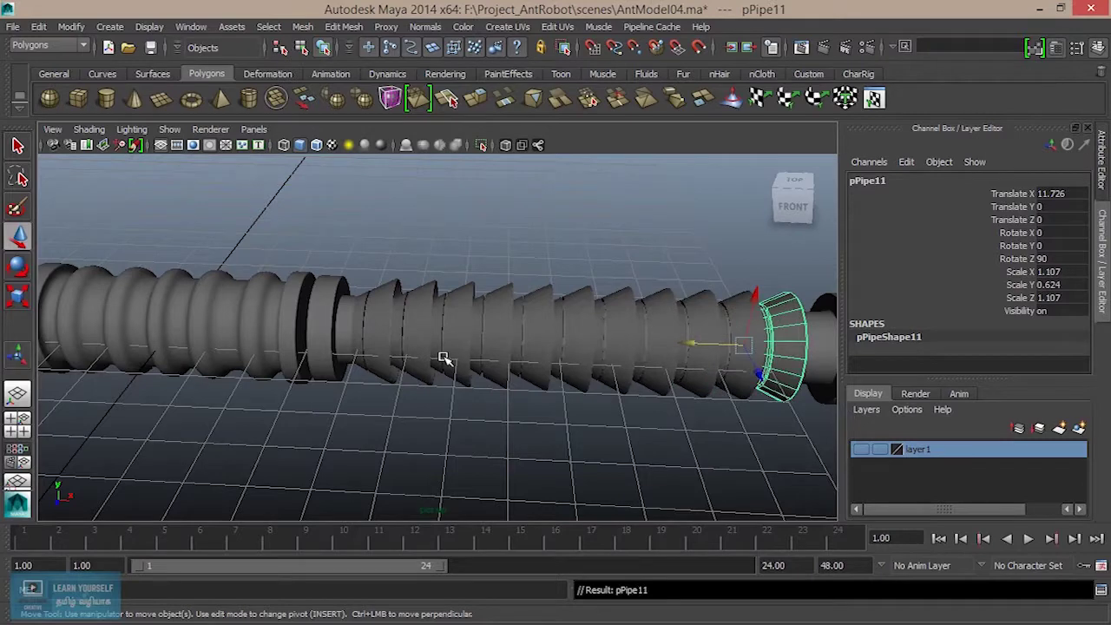
pyautogui.hotkey('shift', 'd')
# Step: Delete the last collar copy, the one touching the far-end flange
pyautogui.scroll(-4, 445, 358)
pyautogui.keyDown('alt'); pyautogui.moveTo(446, 358); pyautogui.dragTo(433, 386); pyautogui.keyUp('alt')
pyautogui.keyDown('alt'); pyautogui.moveTo(408, 365); pyautogui.dragTo(622, 438, button='right'); pyautogui.keyUp('alt')
pyautogui.keyDown('alt'); pyautogui.moveTo(584, 406); pyautogui.dragTo(469, 337, button='middle'); pyautogui.keyUp('alt')
pyautogui.keyDown('alt'); pyautogui.moveTo(390, 337); pyautogui.dragTo(460, 339, button='right'); pyautogui.keyUp('alt')
pyautogui.keyDown('alt'); pyautogui.moveTo(416, 347); pyautogui.dragTo(512, 351); pyautogui.keyUp('alt')
pyautogui.keyDown('alt'); pyautogui.moveTo(521, 403); pyautogui.dragTo(325, 356, button='middle'); pyautogui.keyUp('alt')
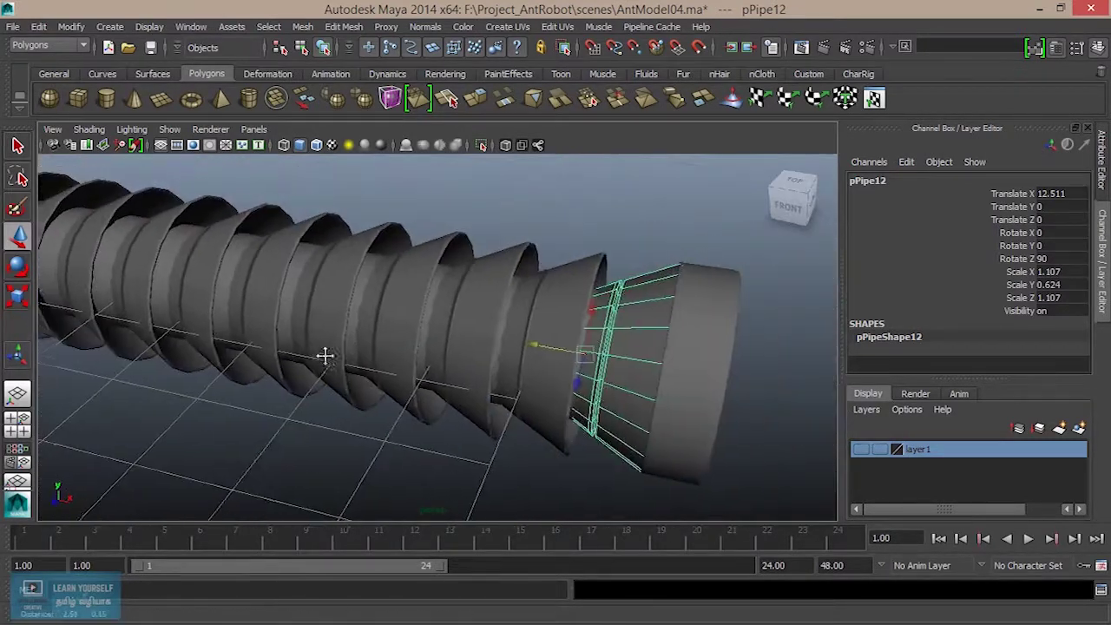
pyautogui.moveTo(325, 356)
pyautogui.keyDown('alt'); pyautogui.mouseDown()
pyautogui.moveTo(315, 355)
pyautogui.moveTo(331, 356)
pyautogui.mouseUp(); pyautogui.keyUp('alt')
pyautogui.click(298, 356)
# Step: Move the vertices of the cylinder's far-end flange along the shaft up to the last collar, and return to object mode
pyautogui.scroll(-2, 300, 356)
pyautogui.scroll(-2, 331, 356)
pyautogui.keyDown('alt'); pyautogui.moveTo(331, 356); pyautogui.dragTo(444, 354, button='middle'); pyautogui.keyUp('alt')
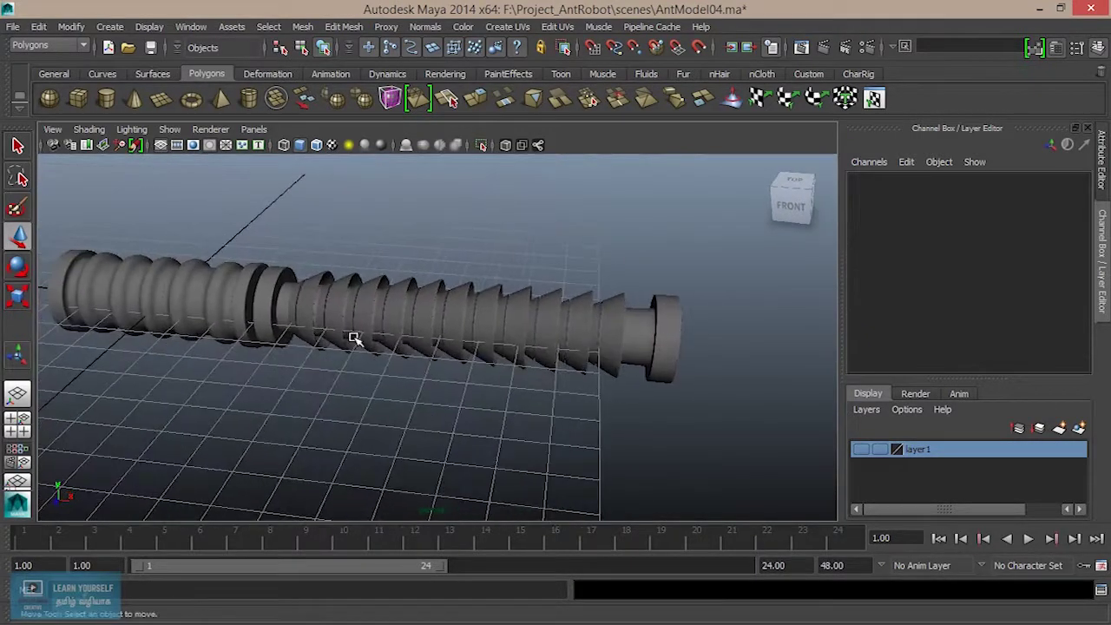
pyautogui.keyDown('alt'); pyautogui.moveTo(354, 338); pyautogui.dragTo(438, 356, button='right'); pyautogui.keyUp('alt')
pyautogui.moveTo(439, 356)
pyautogui.keyDown('alt'); pyautogui.mouseDown()
pyautogui.moveTo(466, 345)
pyautogui.moveTo(447, 347)
pyautogui.mouseUp(); pyautogui.keyUp('alt')
pyautogui.keyDown('alt'); pyautogui.moveTo(447, 347); pyautogui.dragTo(252, 351, button='middle'); pyautogui.keyUp('alt')
pyautogui.click(598, 292)
pyautogui.keyDown('alt'); pyautogui.moveTo(602, 330); pyautogui.dragTo(575, 293); pyautogui.keyUp('alt')
pyautogui.moveTo(573, 236); pyautogui.dragTo(542, 251, button='right')
pyautogui.keyDown('alt'); pyautogui.moveTo(528, 287); pyautogui.dragTo(561, 269); pyautogui.keyUp('alt')
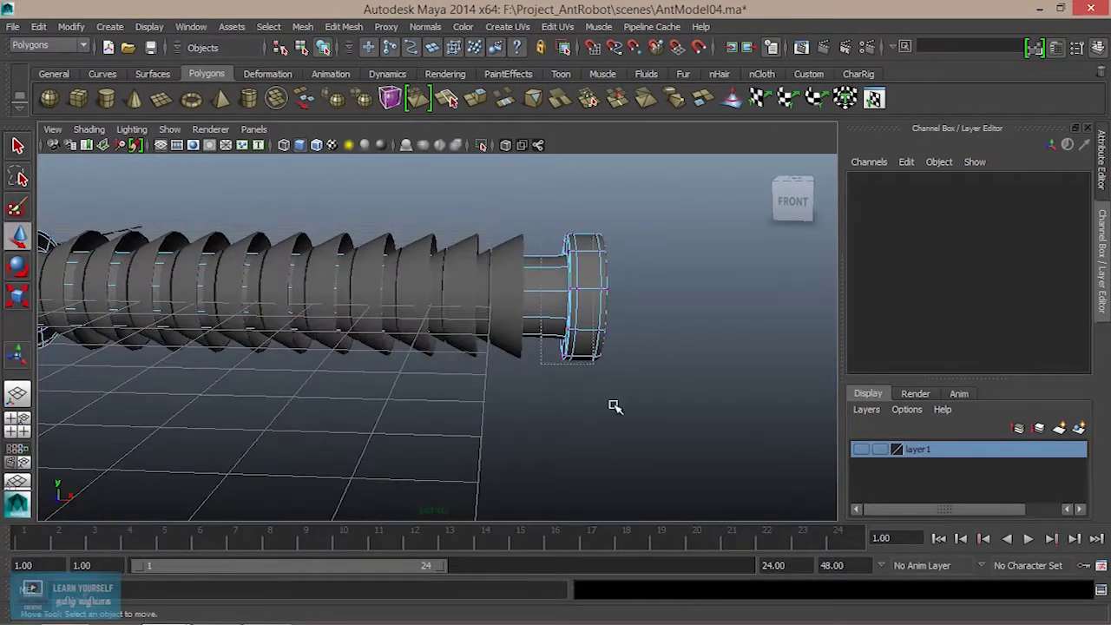
pyautogui.moveTo(615, 406); pyautogui.dragTo(652, 441)
pyautogui.moveTo(528, 296); pyautogui.dragTo(508, 312)
pyautogui.moveTo(513, 237); pyautogui.dragTo(514, 305, button='right')
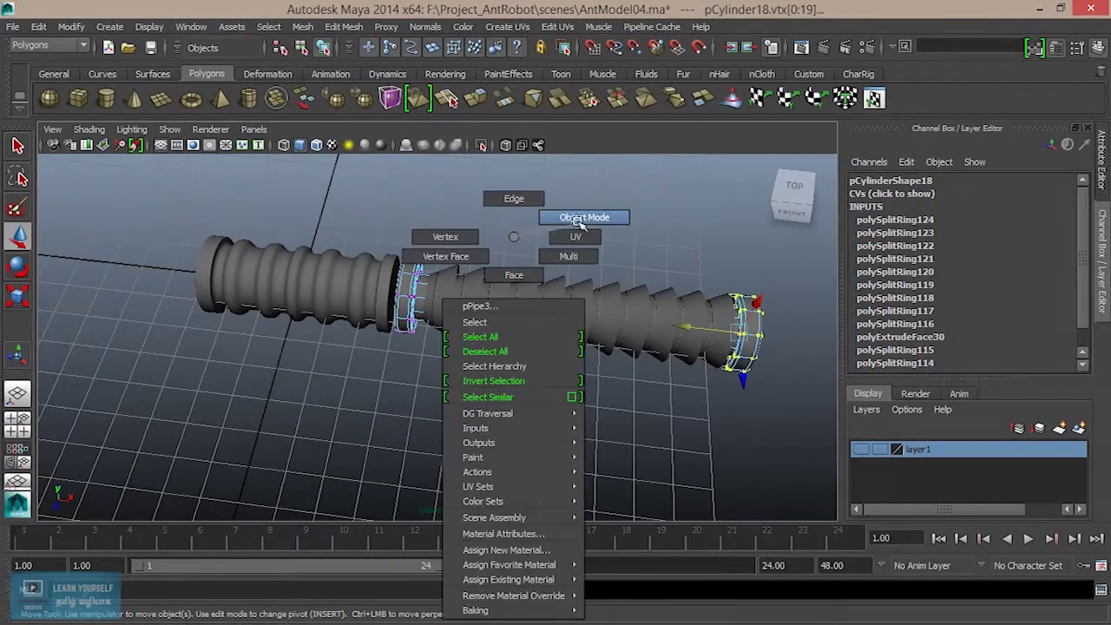
# Step: Examine the facing flanges of the ridged joint and the collared cylinder in object mode
pyautogui.moveTo(577, 223); pyautogui.dragTo(578, 222, button='right')
pyautogui.scroll(-5, 445, 314)
pyautogui.moveTo(424, 252); pyautogui.dragTo(479, 257, button='right')
pyautogui.scroll(5, 433, 363)
pyautogui.keyDown('alt'); pyautogui.moveTo(417, 272); pyautogui.dragTo(488, 399, button='middle'); pyautogui.keyUp('alt')
pyautogui.keyDown('alt'); pyautogui.moveTo(490, 399); pyautogui.dragTo(530, 351); pyautogui.keyUp('alt')
pyautogui.keyDown('alt'); pyautogui.moveTo(530, 351); pyautogui.dragTo(438, 352, button='middle'); pyautogui.keyUp('alt')
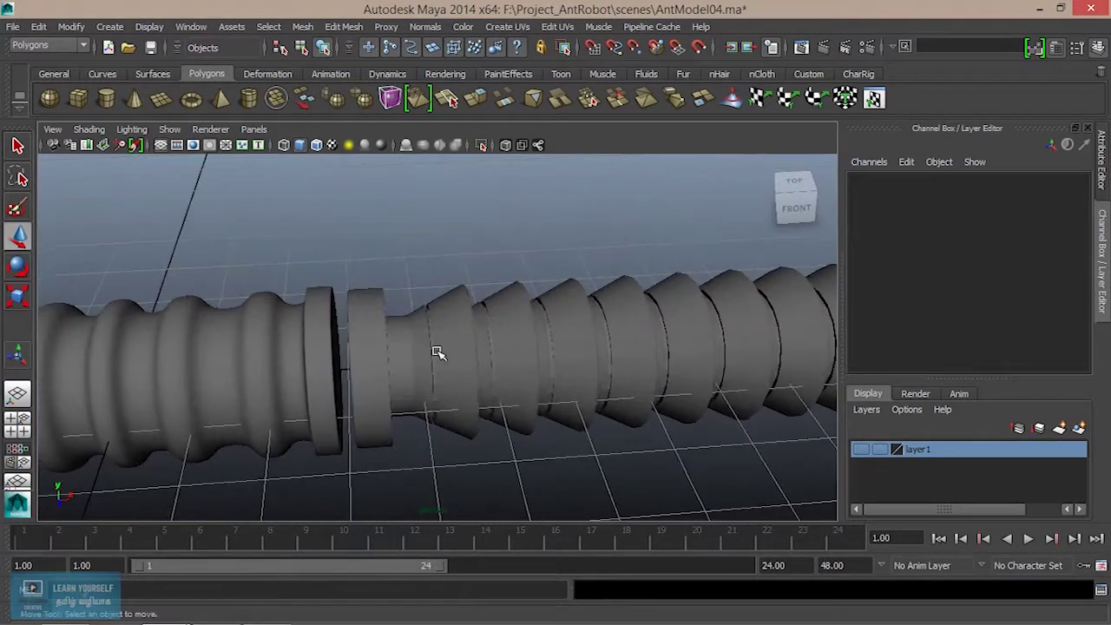
pyautogui.scroll(-5, 439, 352)
pyautogui.keyDown('alt'); pyautogui.moveTo(383, 347); pyautogui.dragTo(464, 365, button='right'); pyautogui.keyUp('alt')
pyautogui.keyDown('alt'); pyautogui.moveTo(457, 363); pyautogui.dragTo(382, 300); pyautogui.keyUp('alt')
pyautogui.scroll(-4, 382, 354)
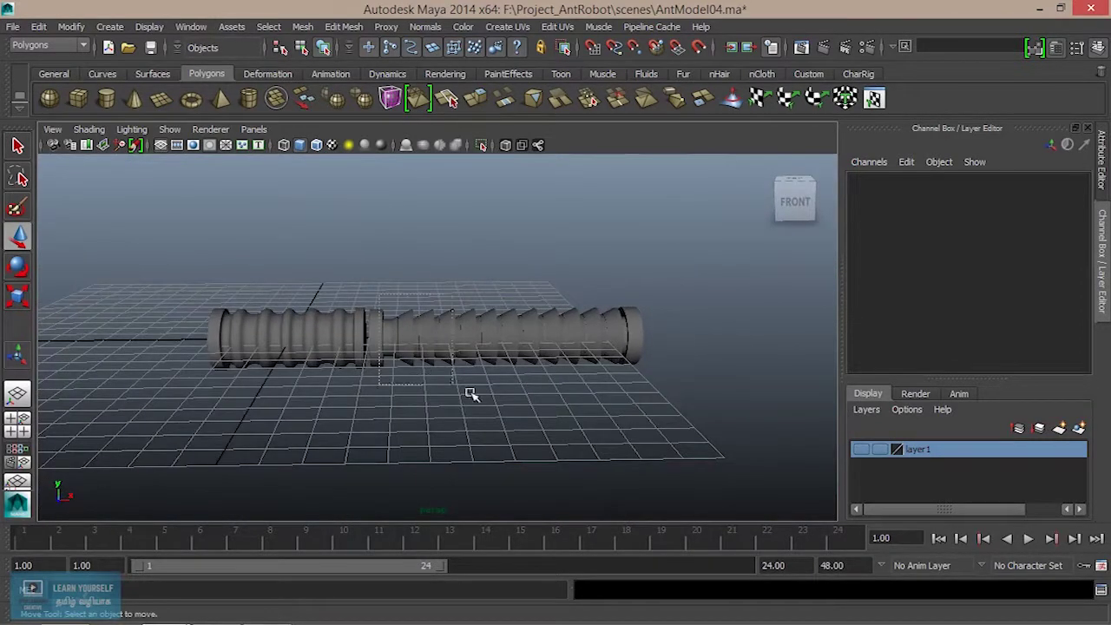
# Step: Move the flanged cylinder and all its collars along X away from the ridged joint, bringing the last collar to Translate X 12.737
pyautogui.moveTo(661, 402); pyautogui.dragTo(659, 401)
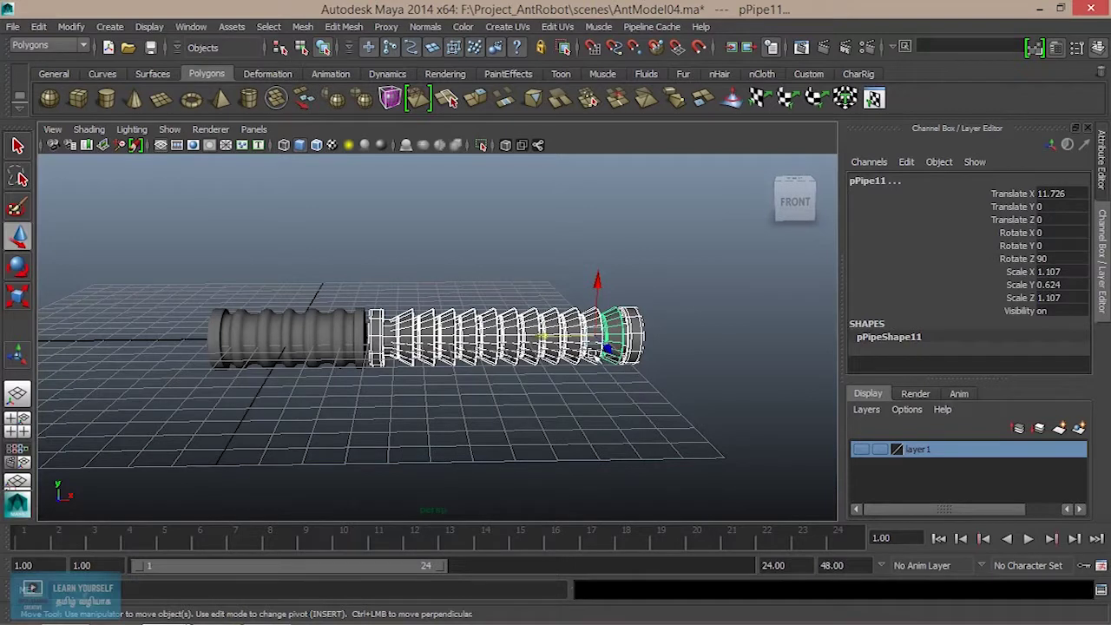
pyautogui.moveTo(544, 341); pyautogui.dragTo(570, 341)
pyautogui.scroll(4, 490, 358)
pyautogui.keyDown('alt'); pyautogui.moveTo(320, 359); pyautogui.dragTo(436, 362, button='middle'); pyautogui.keyUp('alt')
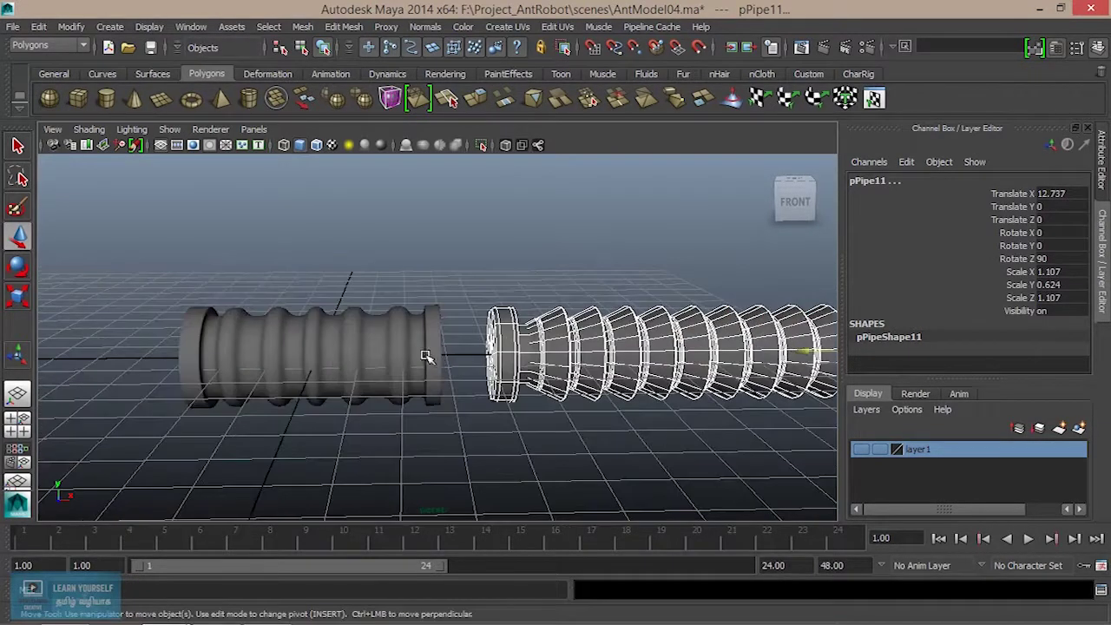
pyautogui.keyDown('alt'); pyautogui.moveTo(420, 337); pyautogui.dragTo(431, 384); pyautogui.keyUp('alt')
pyautogui.keyDown('alt'); pyautogui.moveTo(431, 384); pyautogui.dragTo(570, 419, button='right'); pyautogui.keyUp('alt')
pyautogui.keyDown('alt'); pyautogui.moveTo(570, 419); pyautogui.dragTo(486, 379); pyautogui.keyUp('alt')
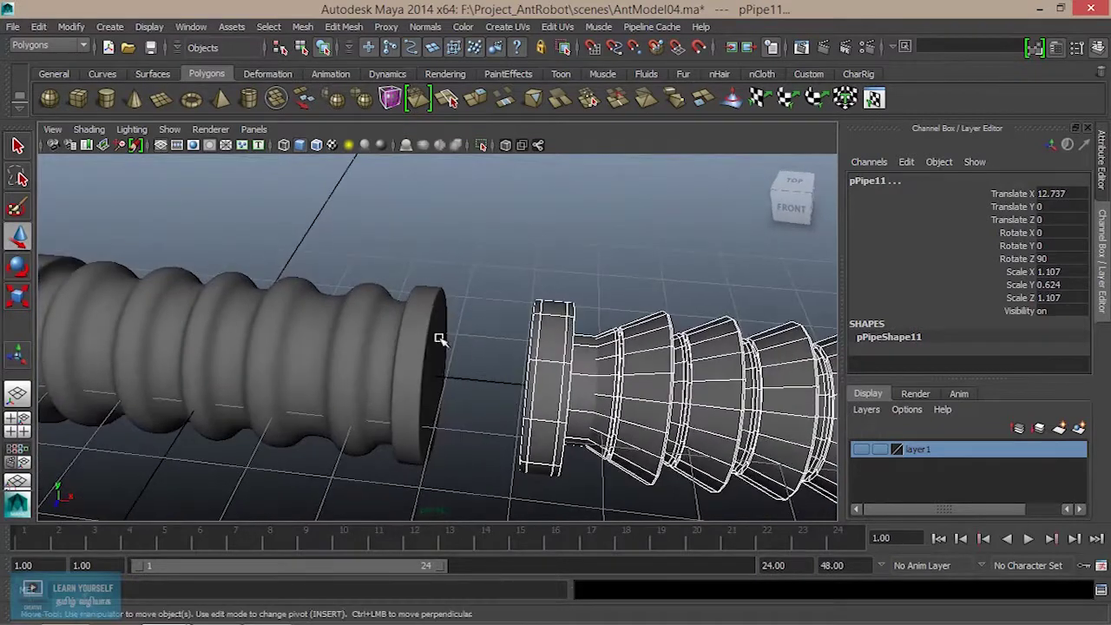
# Step: Create a polygon cylinder and set its Rotate X to 90 so it lies crosswise to the shaft
pyautogui.click(116, 105)
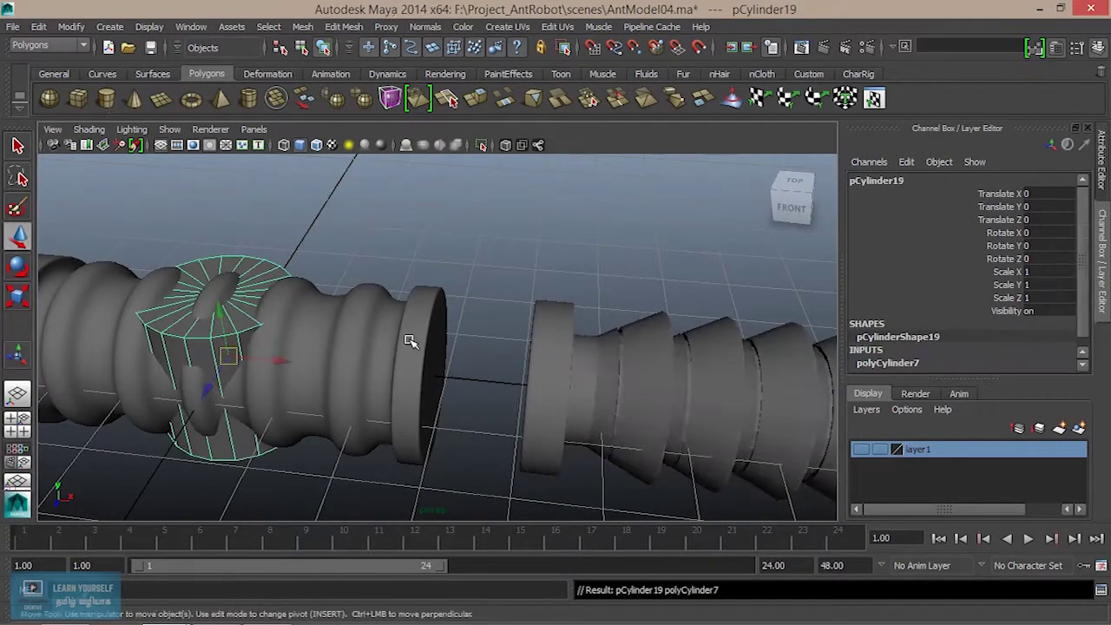
pyautogui.press('e')
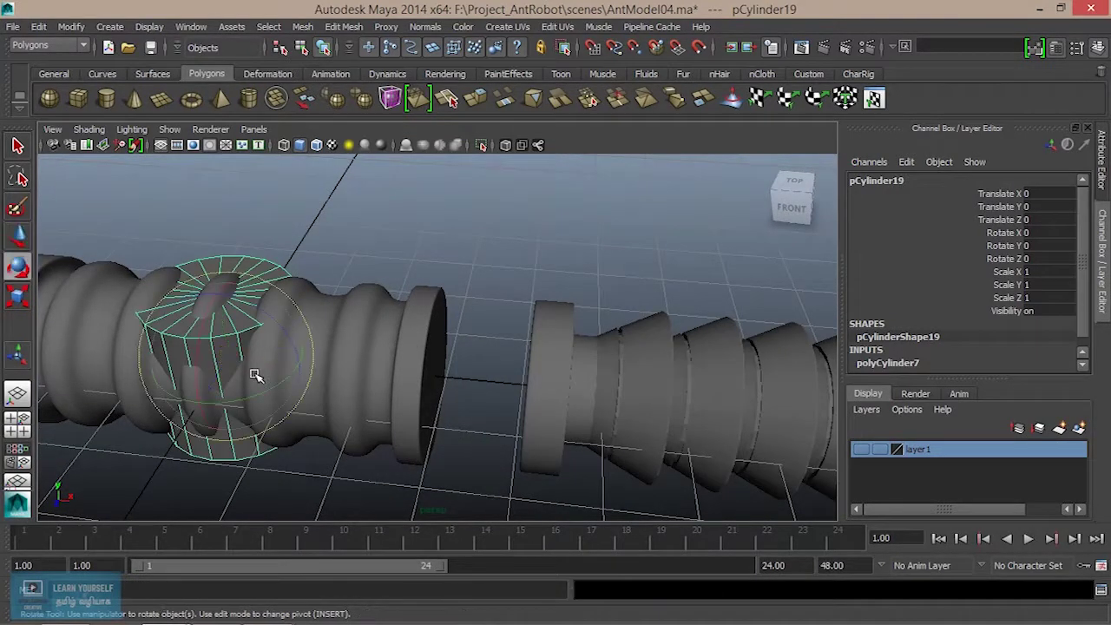
pyautogui.moveTo(196, 346); pyautogui.dragTo(202, 399)
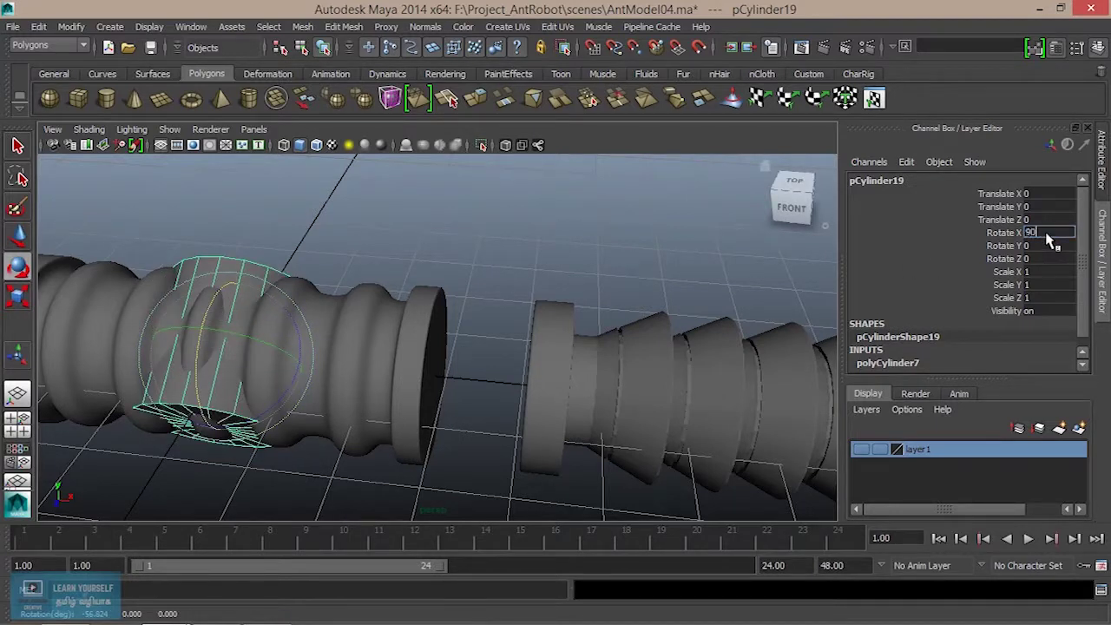
pyautogui.press('Return')
# Step: Move the new cylinder into the gap between the two flanges at Translate X 3.484 and scale it uniformly to 0.577
pyautogui.keyDown('alt'); pyautogui.moveTo(383, 397); pyautogui.dragTo(581, 423); pyautogui.keyUp('alt')
pyautogui.press('w')
pyautogui.press('r')
pyautogui.keyDown('alt'); pyautogui.moveTo(580, 423); pyautogui.dragTo(429, 404, button='middle'); pyautogui.keyUp('alt')
pyautogui.keyDown('alt'); pyautogui.moveTo(429, 403); pyautogui.dragTo(420, 369); pyautogui.keyUp('alt')
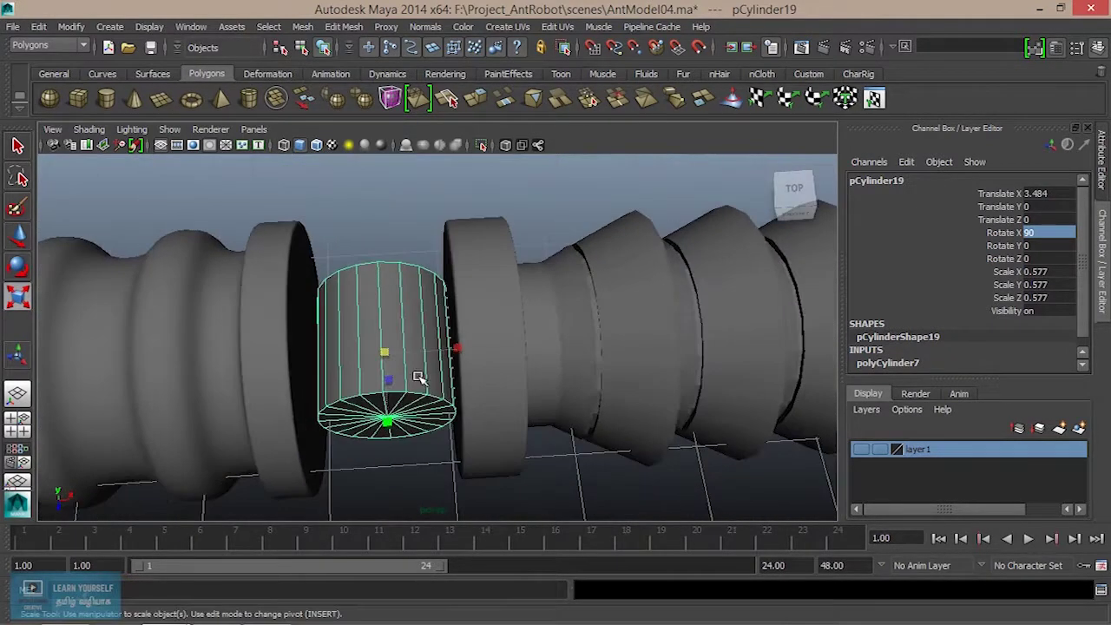
# Step: Set the crosswise cylinder's Subdivisions Height to 3 and Subdivisions Axis to 9
pyautogui.scroll(-1, 1077, 280)
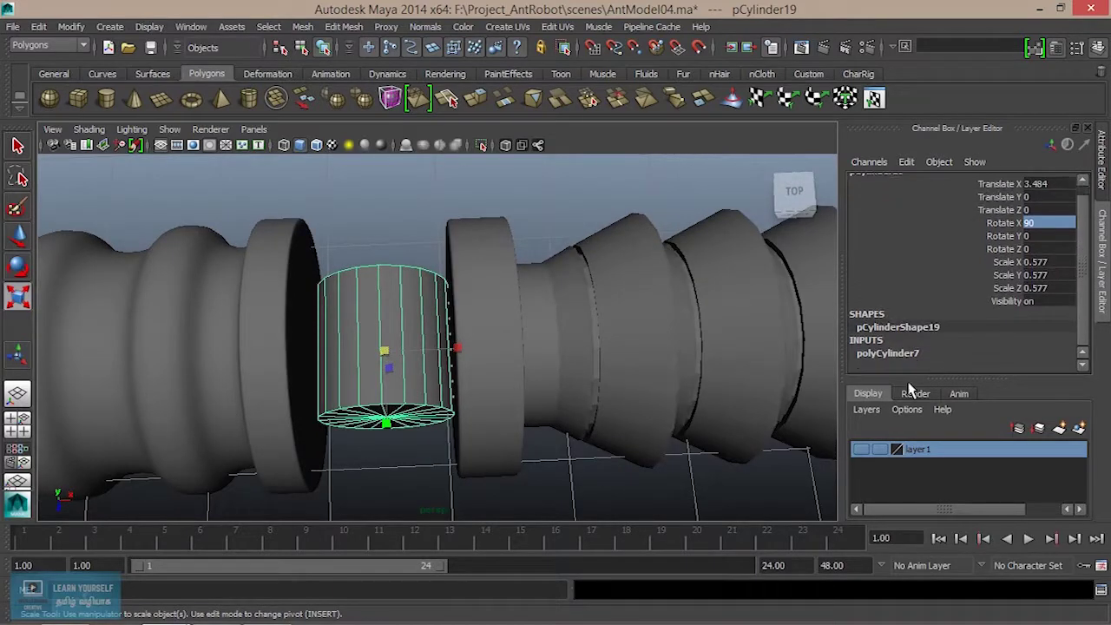
pyautogui.click(890, 355)
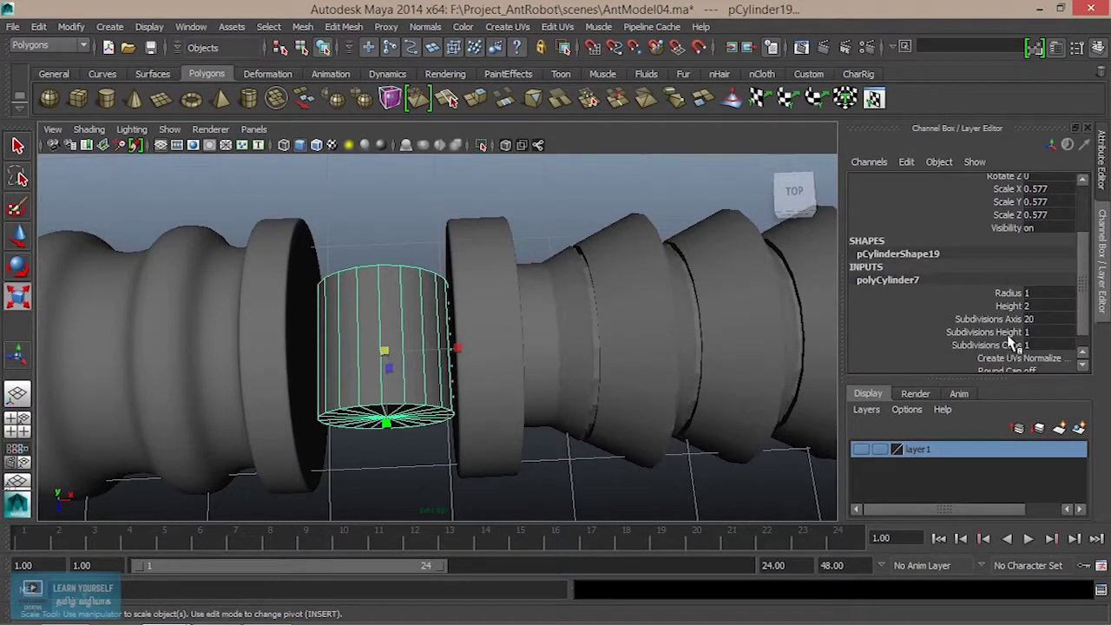
pyautogui.click(1007, 333)
pyautogui.keyDown('alt'); pyautogui.moveTo(539, 385); pyautogui.dragTo(491, 325); pyautogui.keyUp('alt')
pyautogui.click(990, 320)
pyautogui.moveTo(777, 375); pyautogui.dragTo(670, 370, button='middle')
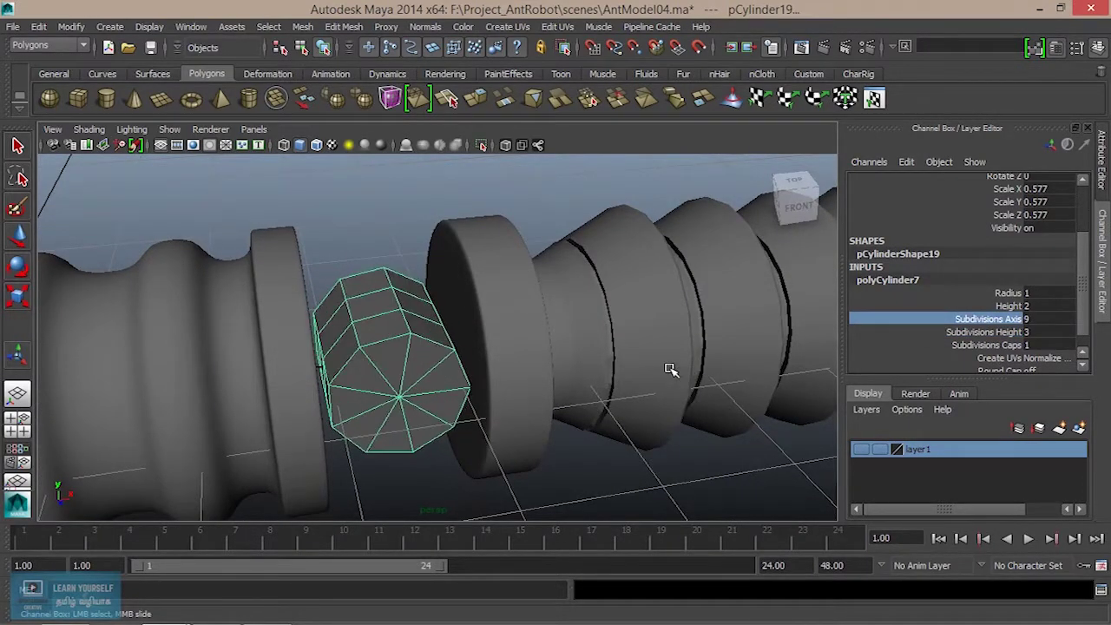
# Step: Scale the crosswise cylinder uniformly up to 0.712 to fill the gap between the flanges
pyautogui.keyDown('alt'); pyautogui.moveTo(671, 370); pyautogui.dragTo(451, 302); pyautogui.keyUp('alt')
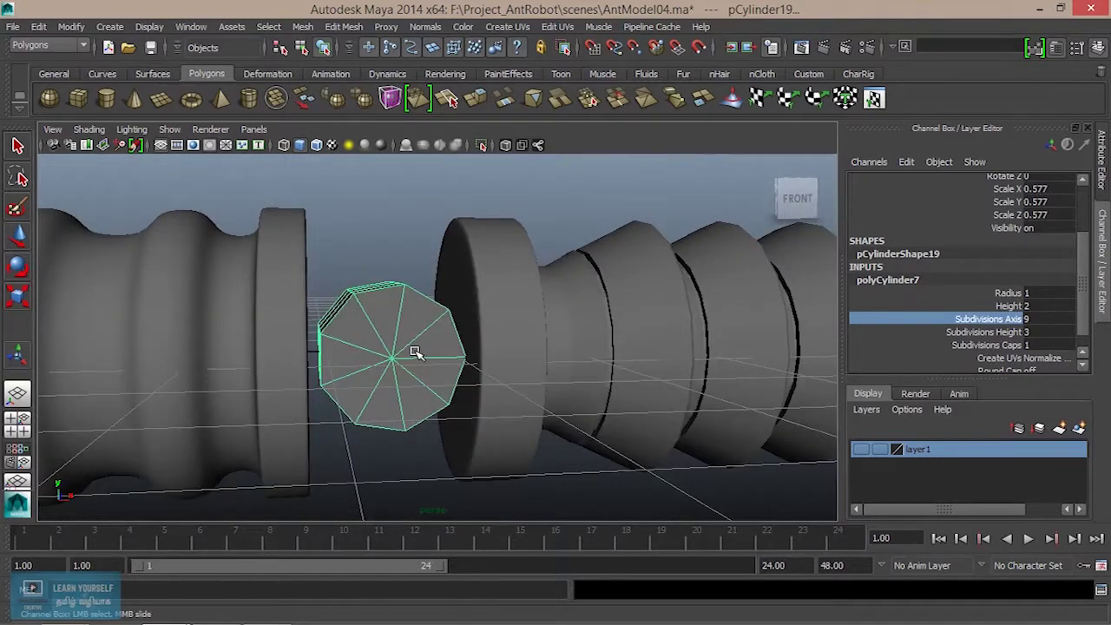
pyautogui.press('r')
pyautogui.keyDown('alt'); pyautogui.moveTo(398, 378); pyautogui.dragTo(413, 408); pyautogui.keyUp('alt')
pyautogui.moveTo(388, 358); pyautogui.dragTo(429, 407)
pyautogui.moveTo(435, 339)
pyautogui.keyDown('alt'); pyautogui.mouseDown()
pyautogui.moveTo(446, 350)
pyautogui.moveTo(431, 345)
pyautogui.mouseUp(); pyautogui.keyUp('alt')
pyautogui.keyDown('alt'); pyautogui.moveTo(431, 345); pyautogui.dragTo(547, 379, button='right'); pyautogui.keyUp('alt')
pyautogui.moveTo(547, 380)
pyautogui.keyDown('alt'); pyautogui.mouseDown()
pyautogui.moveTo(419, 367)
pyautogui.moveTo(461, 367)
pyautogui.moveTo(477, 355)
pyautogui.moveTo(539, 372)
pyautogui.mouseUp(); pyautogui.keyUp('alt')
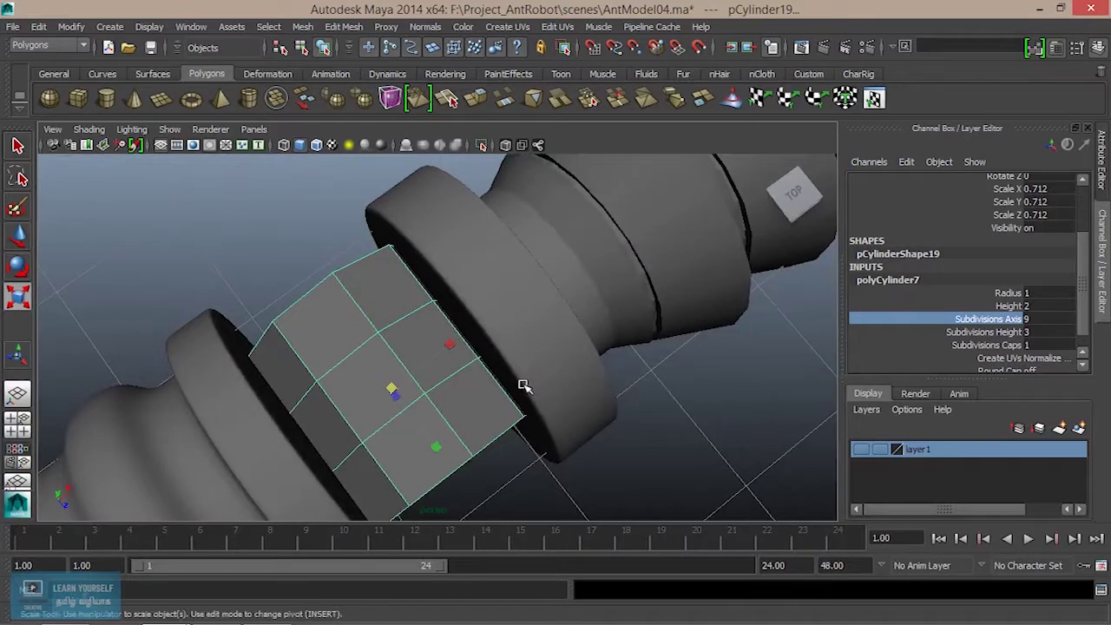
# Step: Duplicate the crosswise cylinder and move the copy along its own axis, clear of the joint
pyautogui.hotkey('ctrl', 'd')
pyautogui.press('w')
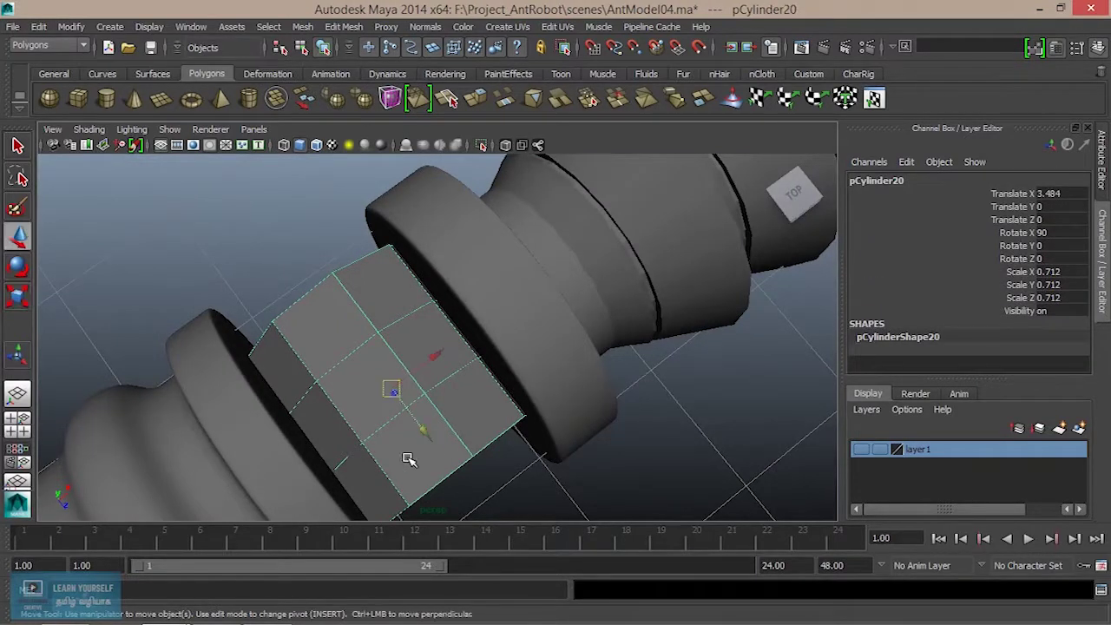
pyautogui.moveTo(428, 449); pyautogui.dragTo(222, 264)
pyautogui.keyDown('alt'); pyautogui.moveTo(331, 352); pyautogui.dragTo(360, 364); pyautogui.keyUp('alt')
# Step: Duplicate the central cylinder again and move this copy out the opposite way to Translate Z 1.682
pyautogui.click(438, 350)
pyautogui.scroll(4, 438, 351)
pyautogui.moveTo(449, 362)
pyautogui.keyDown('alt'); pyautogui.mouseDown()
pyautogui.moveTo(236, 370)
pyautogui.moveTo(453, 358)
pyautogui.mouseUp(); pyautogui.keyUp('alt')
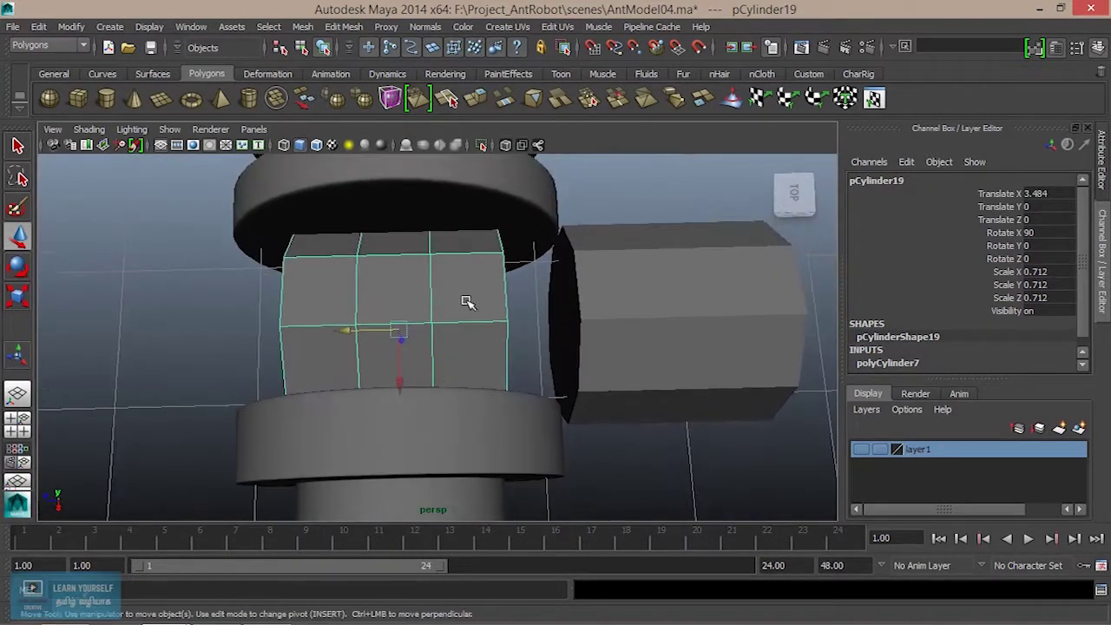
pyautogui.hotkey('ctrl', 'd')
pyautogui.moveTo(339, 330); pyautogui.dragTo(105, 315)
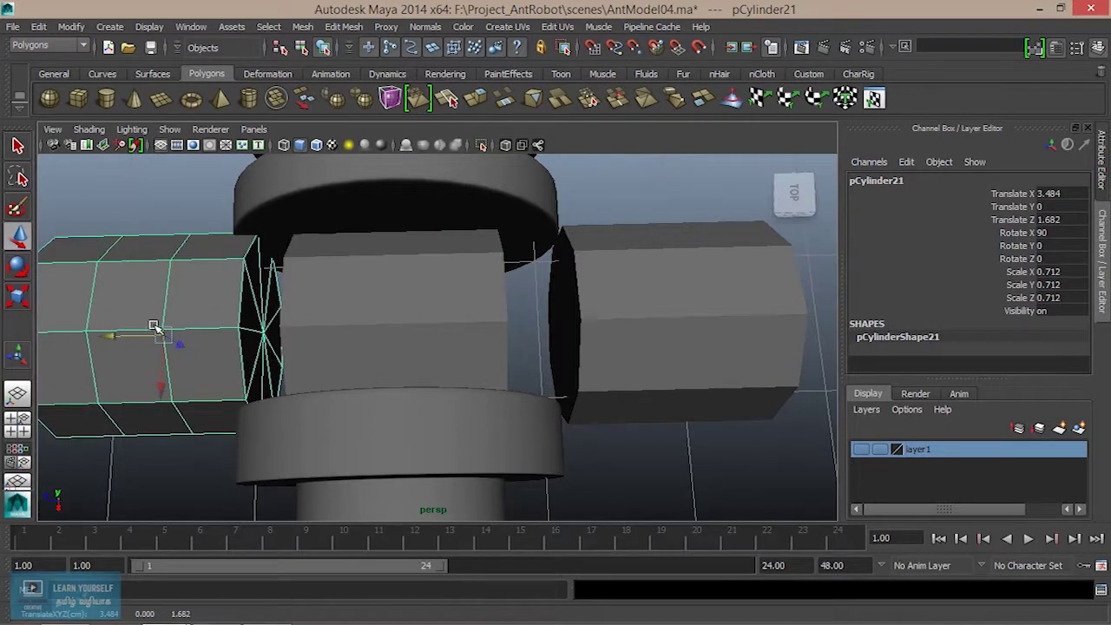
pyautogui.keyDown('alt'); pyautogui.moveTo(153, 326); pyautogui.dragTo(280, 325, button='middle'); pyautogui.keyUp('alt')
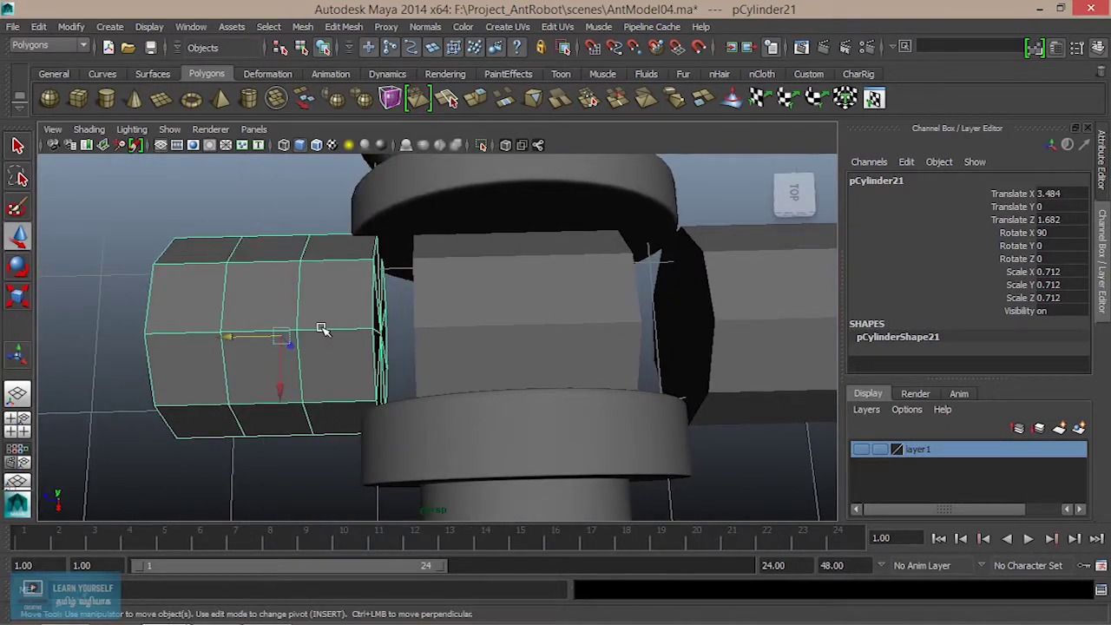
# Step: Scale the new copy into a thin disc of 0.789, 0.238, 0.789 and place it at Translate Z 0.419 around the central cylinder
pyautogui.press('r')
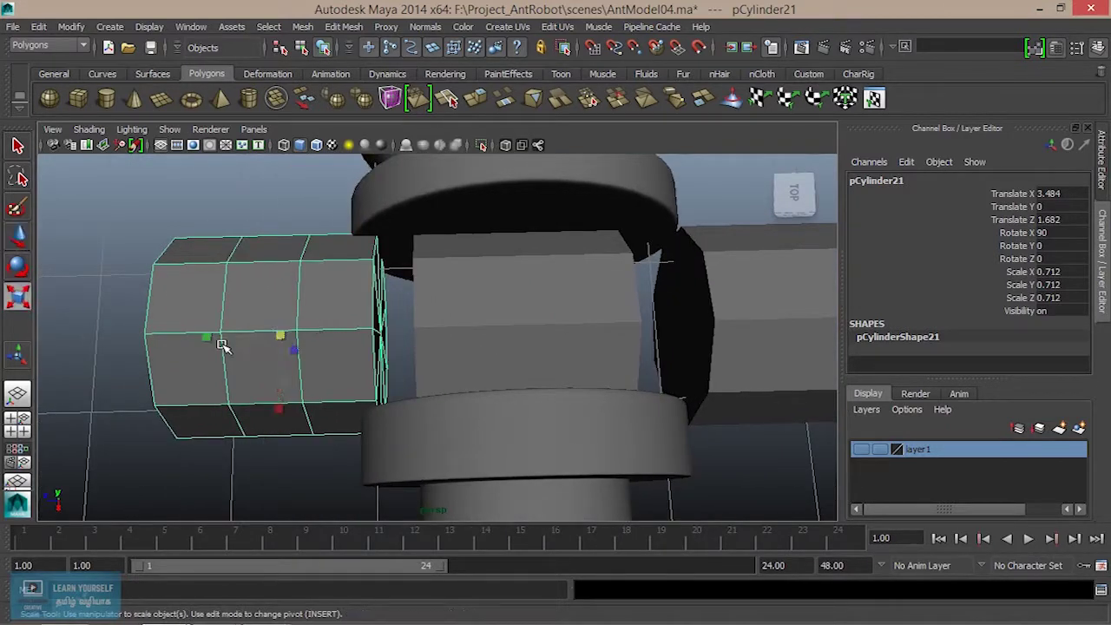
pyautogui.moveTo(211, 339); pyautogui.dragTo(369, 351)
pyautogui.press('w')
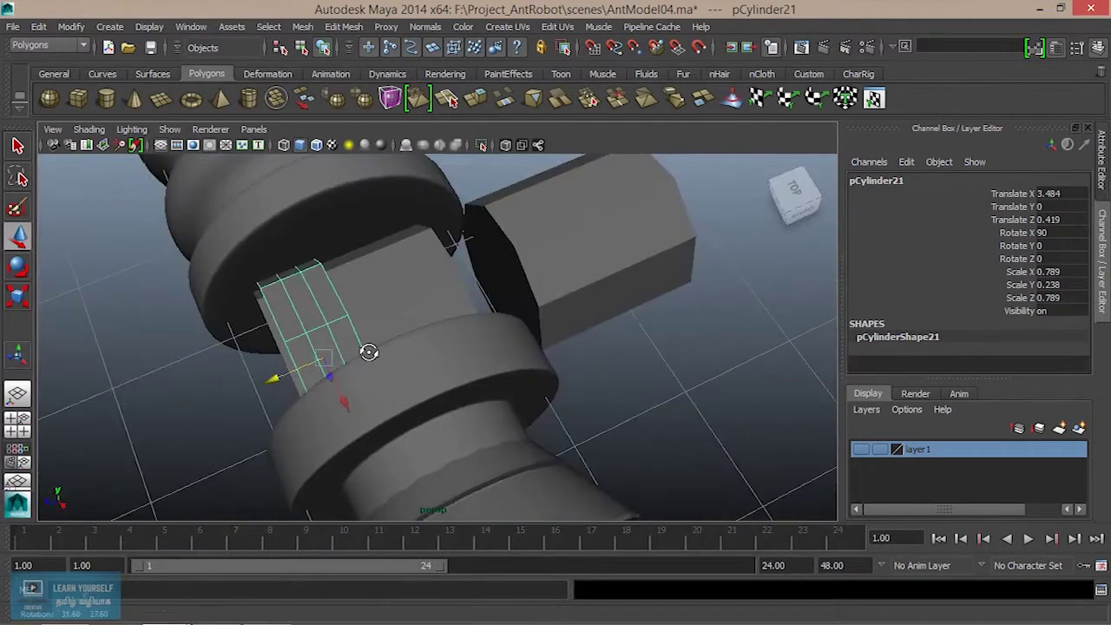
# Step: Try placing a disc at the opposite end of the central cylinder, and delete it
pyautogui.moveTo(276, 382); pyautogui.dragTo(437, 285)
pyautogui.press('Delete')
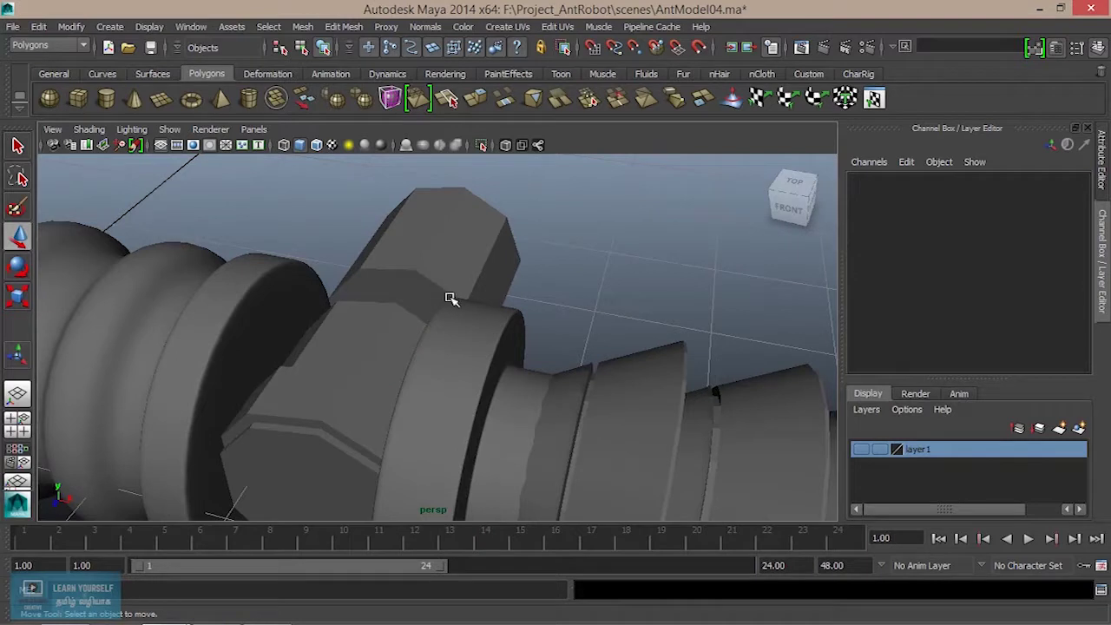
# Step: Show the thin disc with smooth preview and isolate it in the view
pyautogui.click(295, 410)
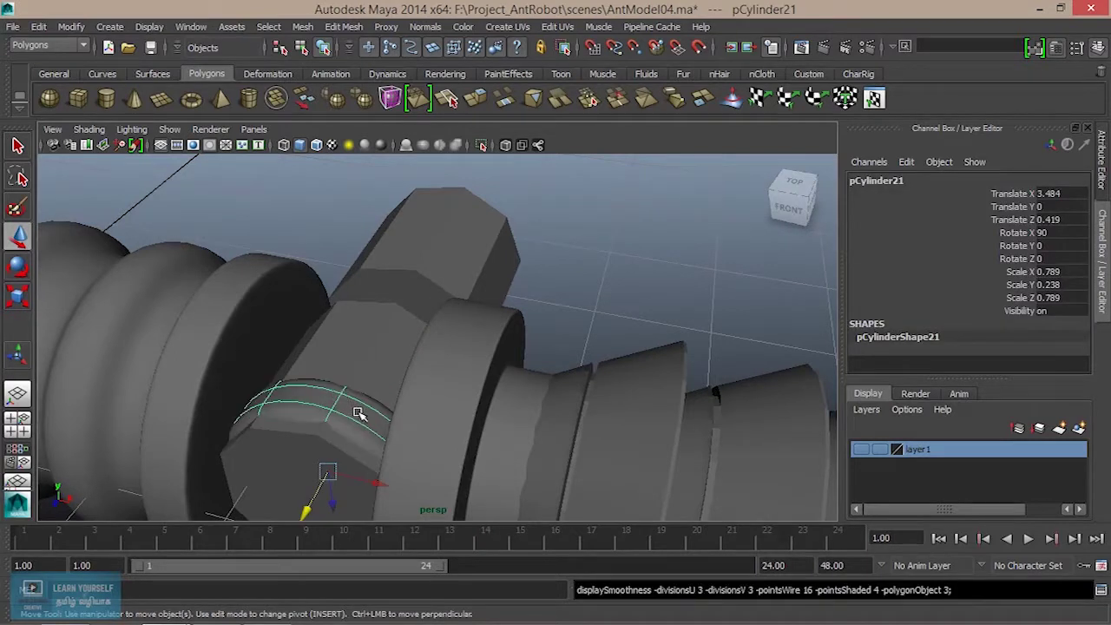
pyautogui.keyDown('alt'); pyautogui.moveTo(359, 409); pyautogui.dragTo(450, 266); pyautogui.keyUp('alt')
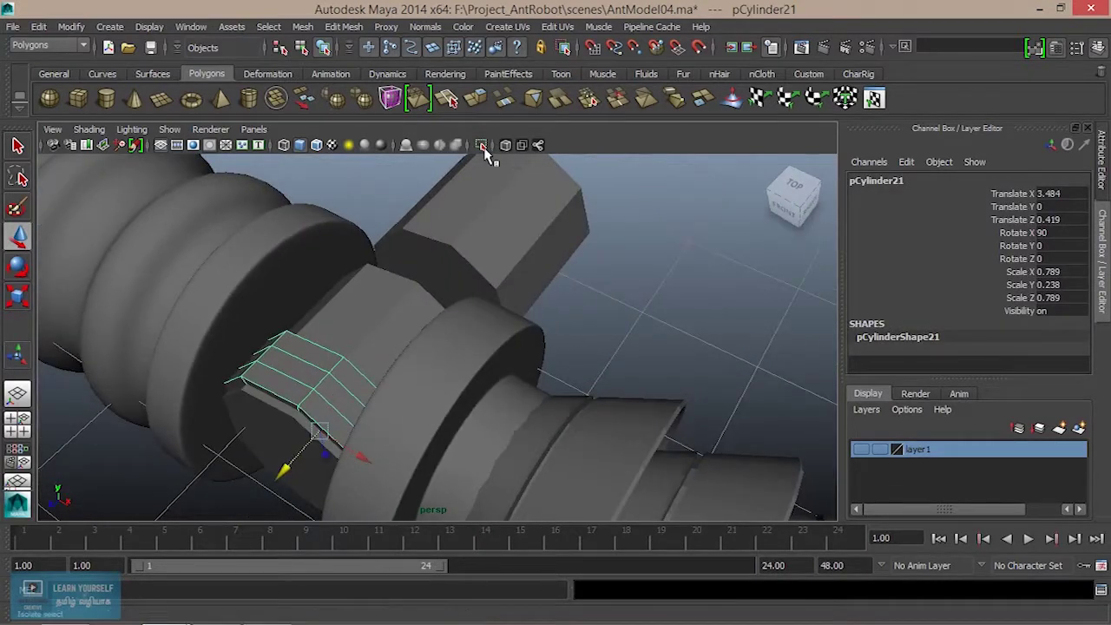
pyautogui.click(481, 146)
pyautogui.scroll(4, 372, 326)
pyautogui.keyDown('alt'); pyautogui.moveTo(359, 357); pyautogui.dragTo(508, 217, button='middle'); pyautogui.keyUp('alt')
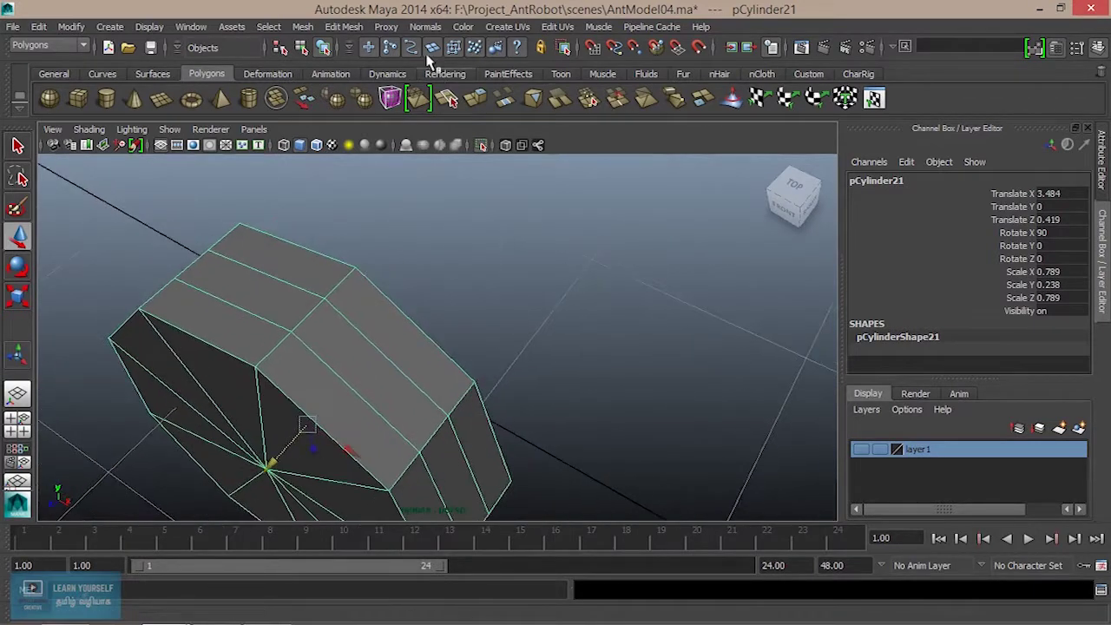
# Step: Insert one edge loop close to each rim of the isolated disc, undoing the misplaced loop
pyautogui.click(343, 26)
pyautogui.click(417, 185)
pyautogui.moveTo(360, 290); pyautogui.dragTo(356, 278)
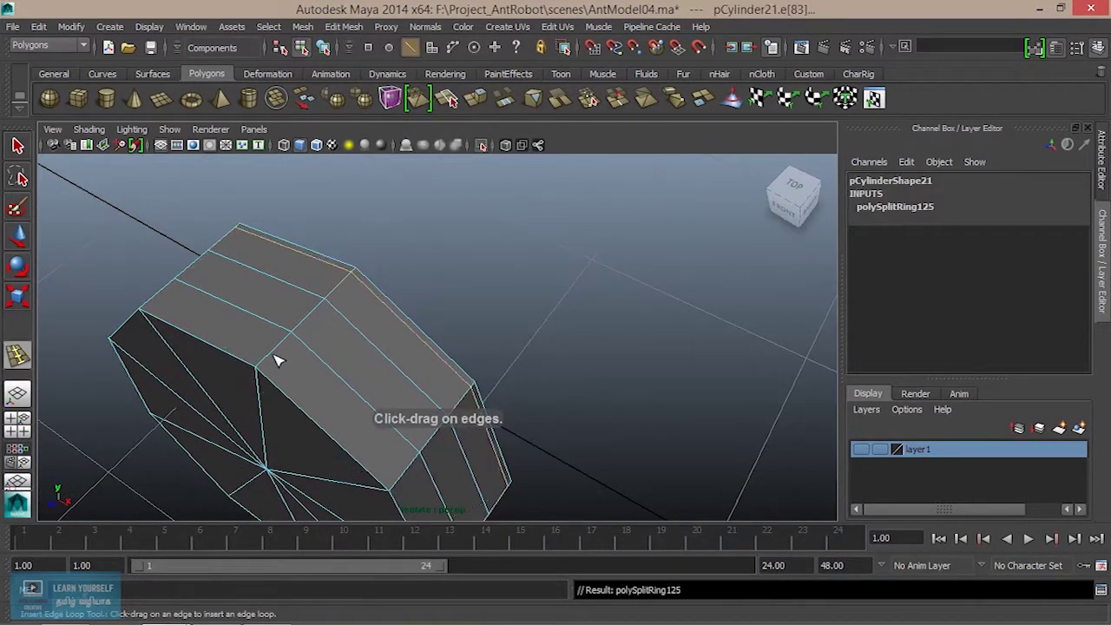
pyautogui.hotkey('ctrl', 'z')
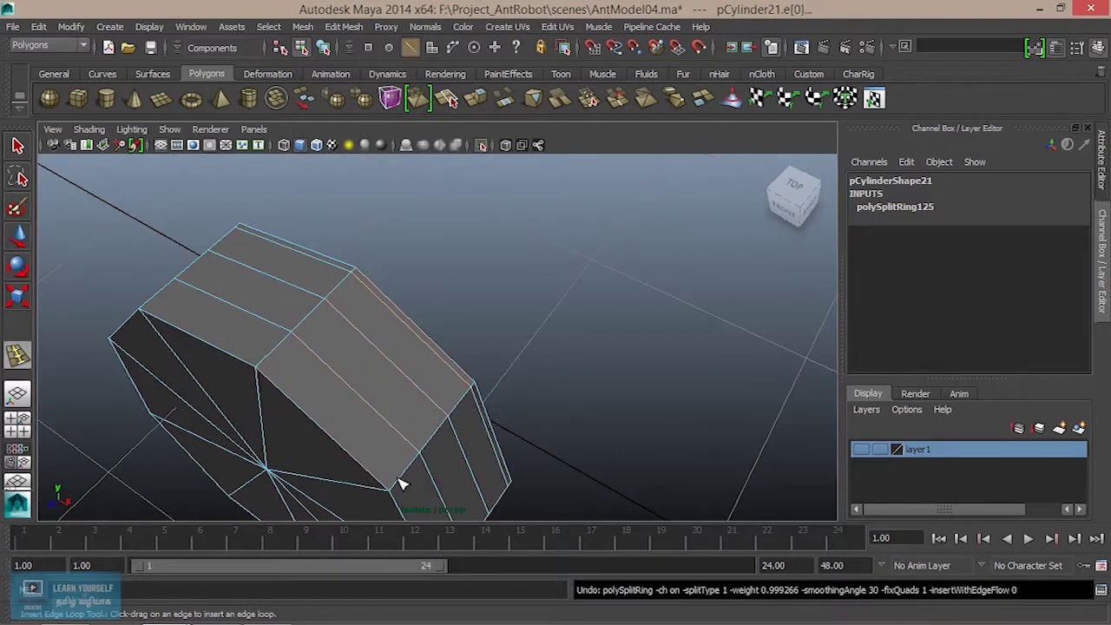
pyautogui.scroll(3, 315, 402)
pyautogui.keyDown('alt'); pyautogui.moveTo(315, 402); pyautogui.dragTo(446, 391, button='middle'); pyautogui.keyUp('alt')
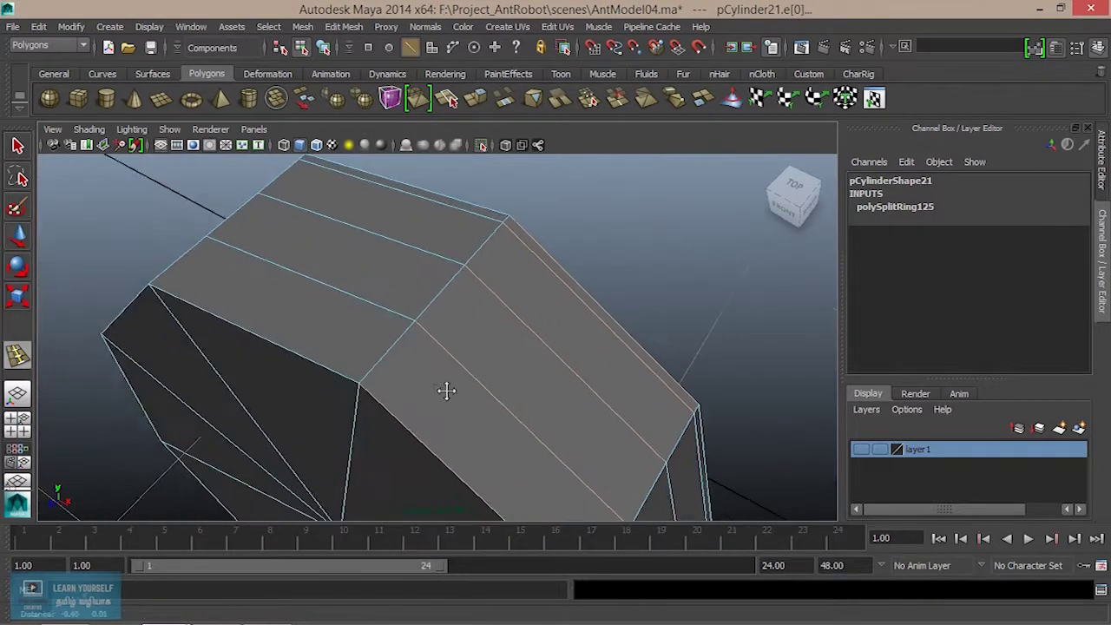
pyautogui.scroll(3, 446, 391)
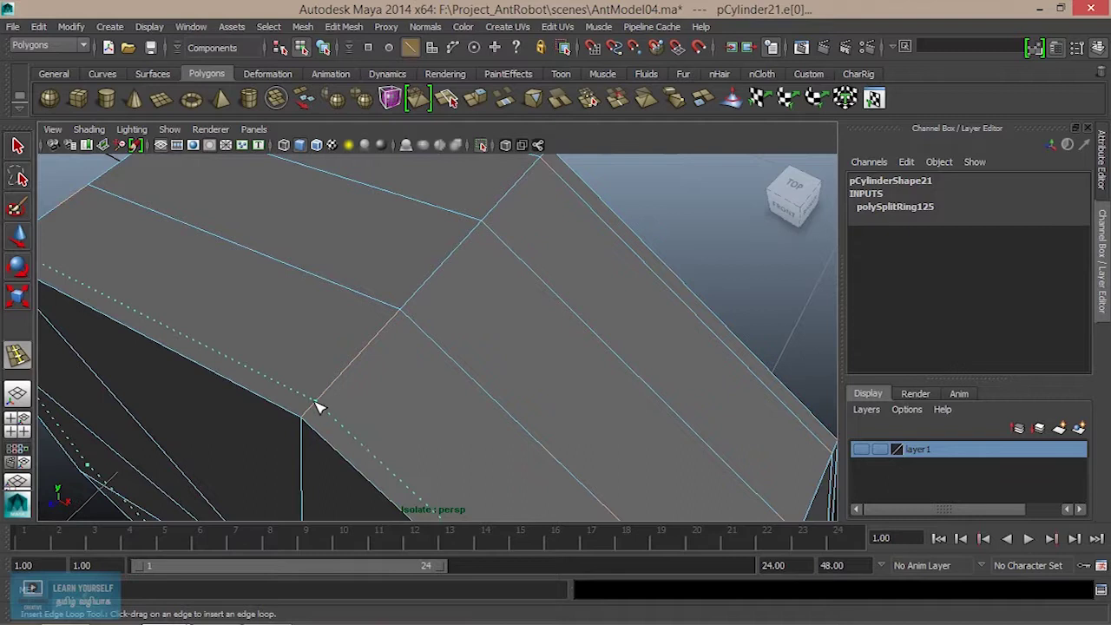
pyautogui.click(318, 408)
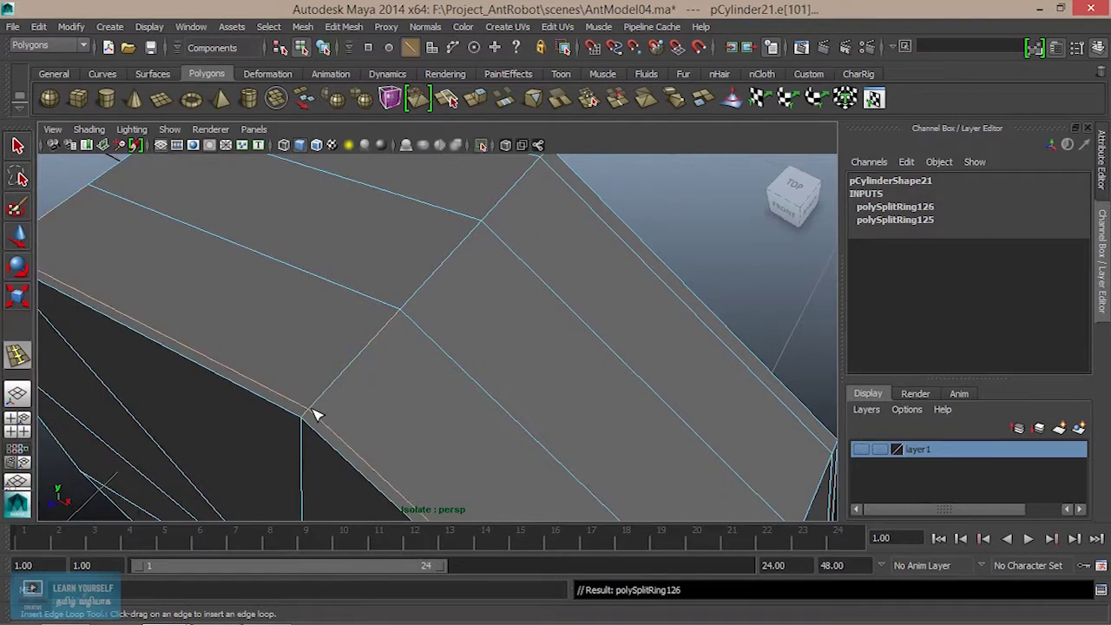
# Step: Show the disc smoothed, return to object mode and bring the hidden parts back into view
pyautogui.scroll(-5, 318, 413)
pyautogui.press('3')
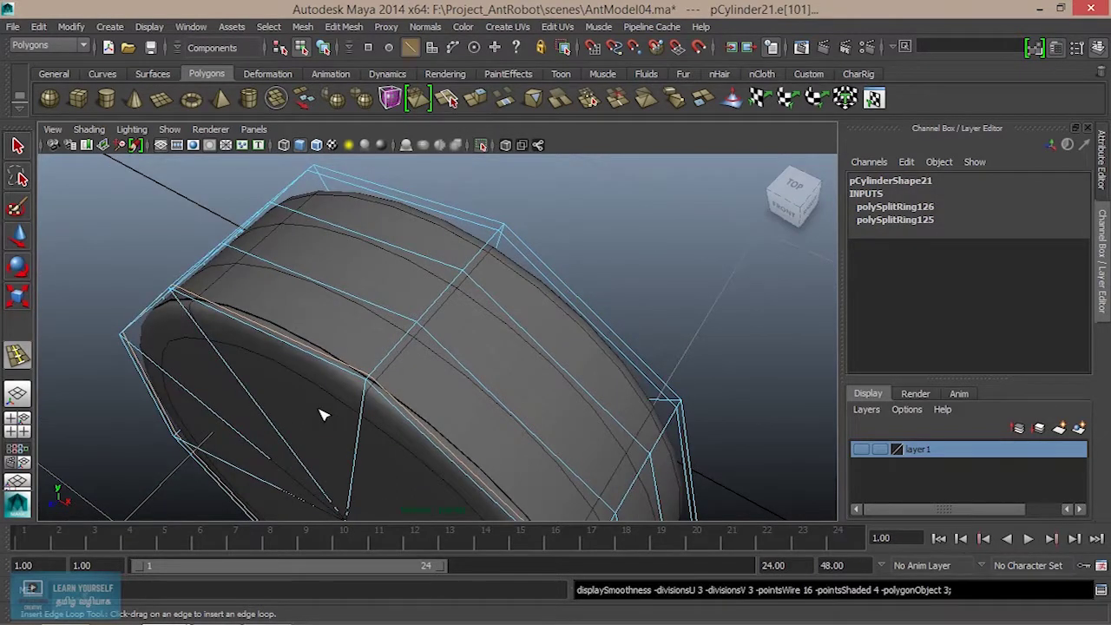
pyautogui.keyDown('alt'); pyautogui.moveTo(371, 432); pyautogui.dragTo(390, 391); pyautogui.keyUp('alt')
pyautogui.press('q')
pyautogui.scroll(-5, 390, 391)
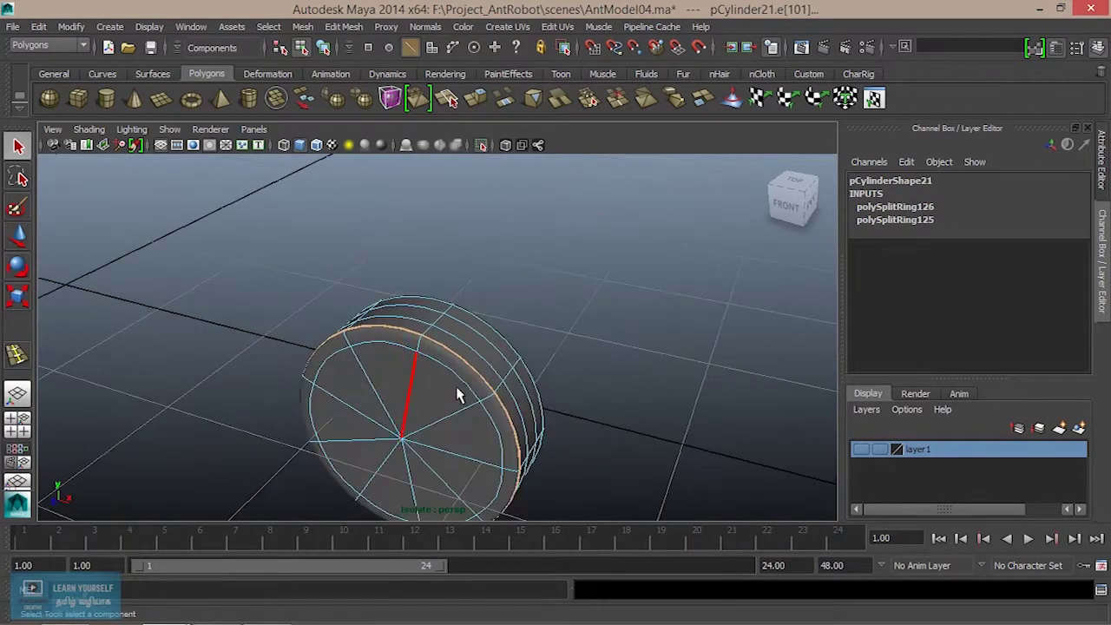
pyautogui.keyDown('alt'); pyautogui.moveTo(459, 395); pyautogui.dragTo(449, 348); pyautogui.keyUp('alt')
pyautogui.moveTo(448, 239); pyautogui.dragTo(508, 215, button='right')
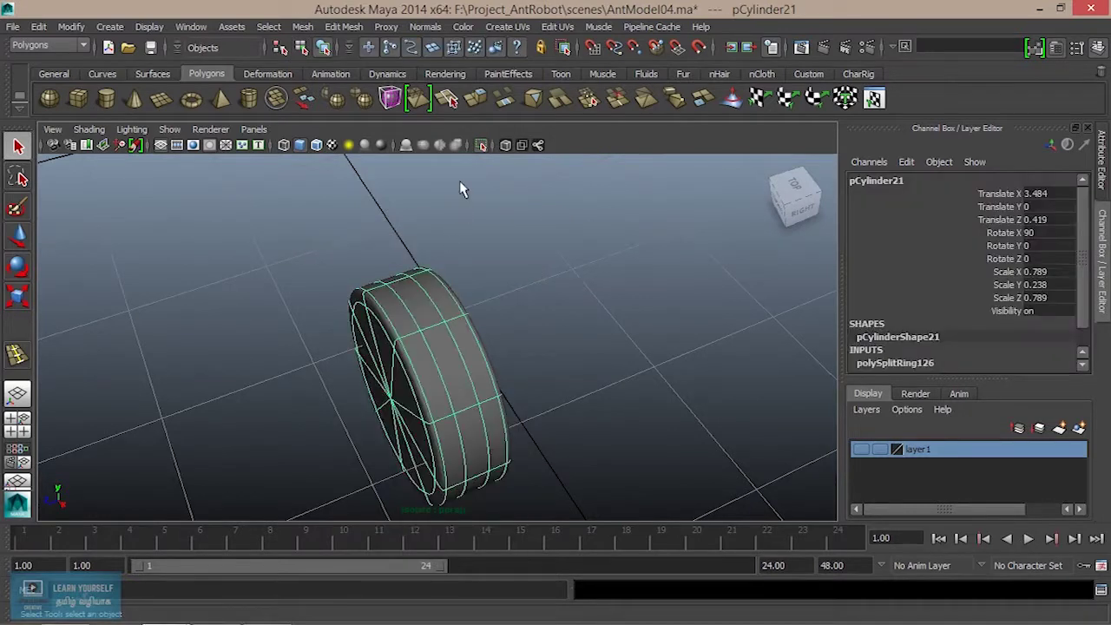
pyautogui.click(482, 146)
pyautogui.keyDown('alt'); pyautogui.moveTo(301, 418); pyautogui.dragTo(471, 318); pyautogui.keyUp('alt')
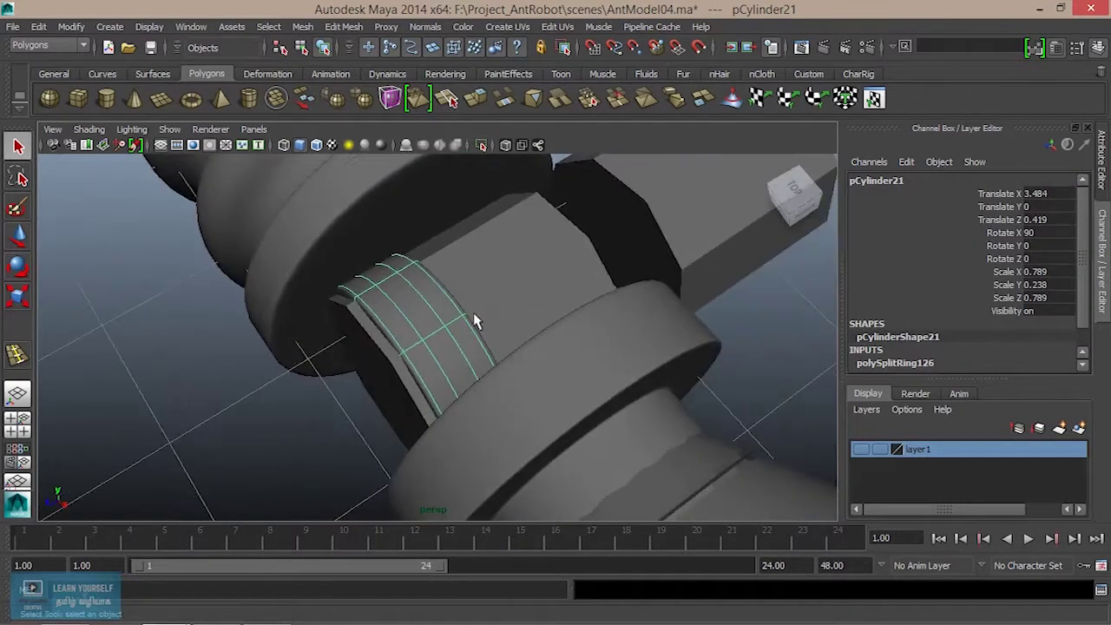
# Step: Scale the crosswise hinge cylinder to about 0.538 in X and Z and 0.826 in Y, and show it unsmoothed
pyautogui.click(500, 302)
pyautogui.keyDown('alt'); pyautogui.moveTo(422, 372); pyautogui.dragTo(454, 439); pyautogui.keyUp('alt')
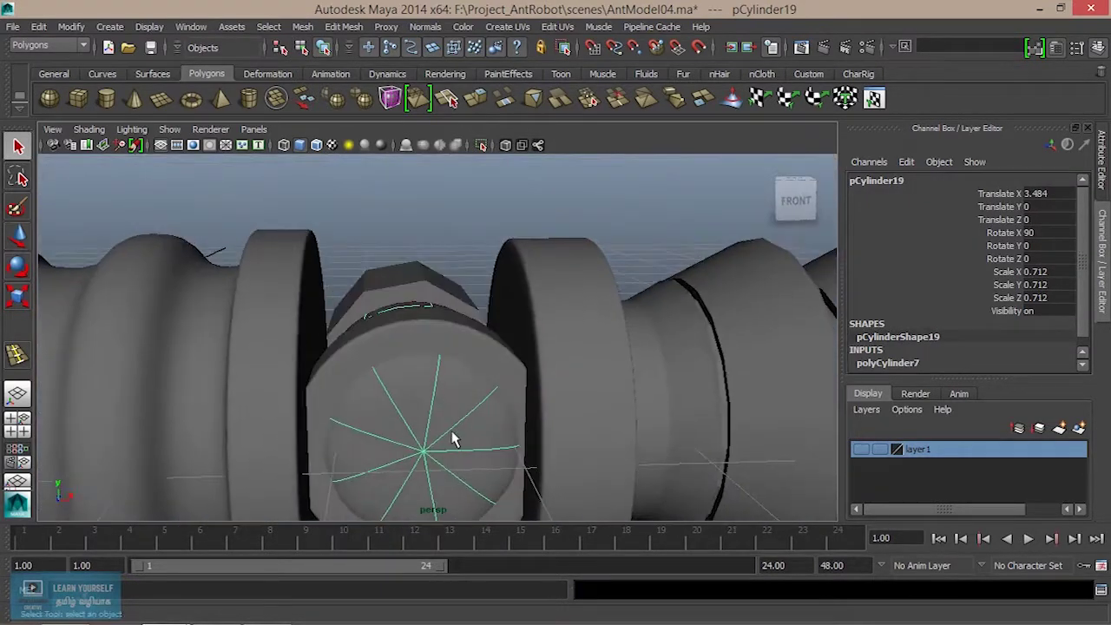
pyautogui.keyDown('alt'); pyautogui.moveTo(454, 439); pyautogui.dragTo(442, 349, button='middle'); pyautogui.keyUp('alt')
pyautogui.scroll(3, 441, 377)
pyautogui.moveTo(441, 377)
pyautogui.keyDown('alt'); pyautogui.mouseDown()
pyautogui.moveTo(411, 419)
pyautogui.moveTo(426, 391)
pyautogui.mouseUp(); pyautogui.keyUp('alt')
pyautogui.press('r')
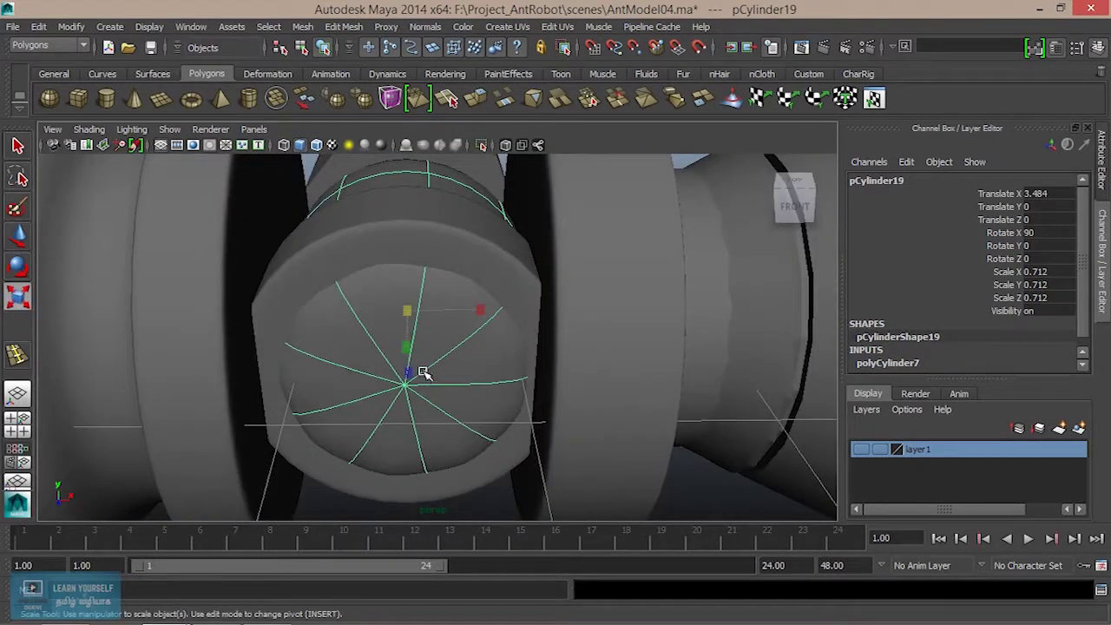
pyautogui.moveTo(411, 310); pyautogui.dragTo(388, 314)
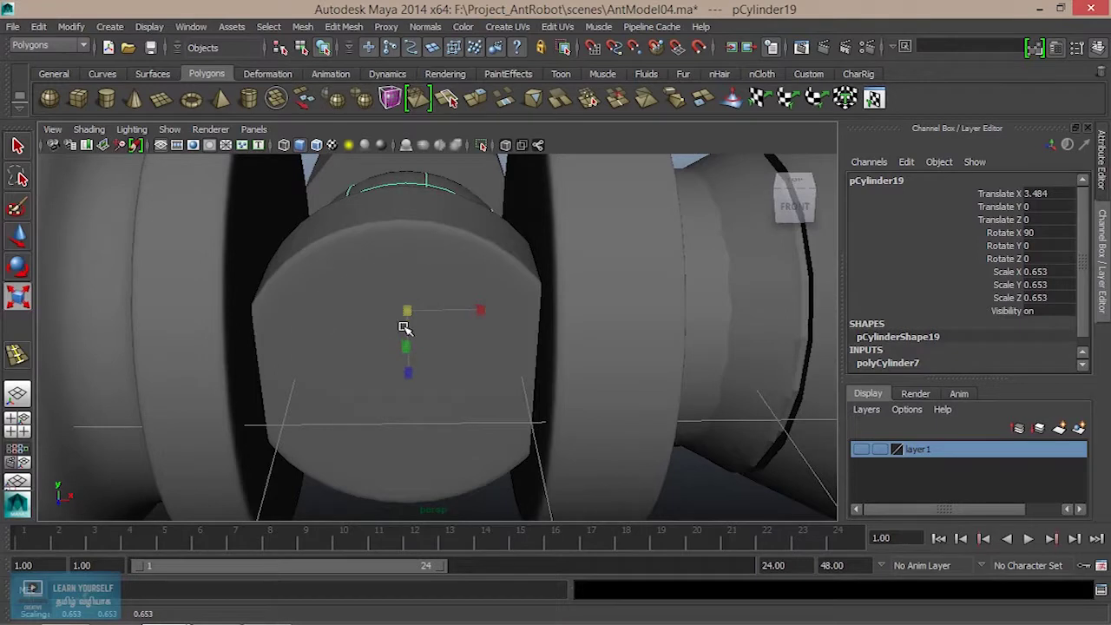
pyautogui.hotkey('ctrl', 'z')
pyautogui.hotkey('shift', 'z')
pyautogui.moveTo(409, 347); pyautogui.dragTo(404, 356)
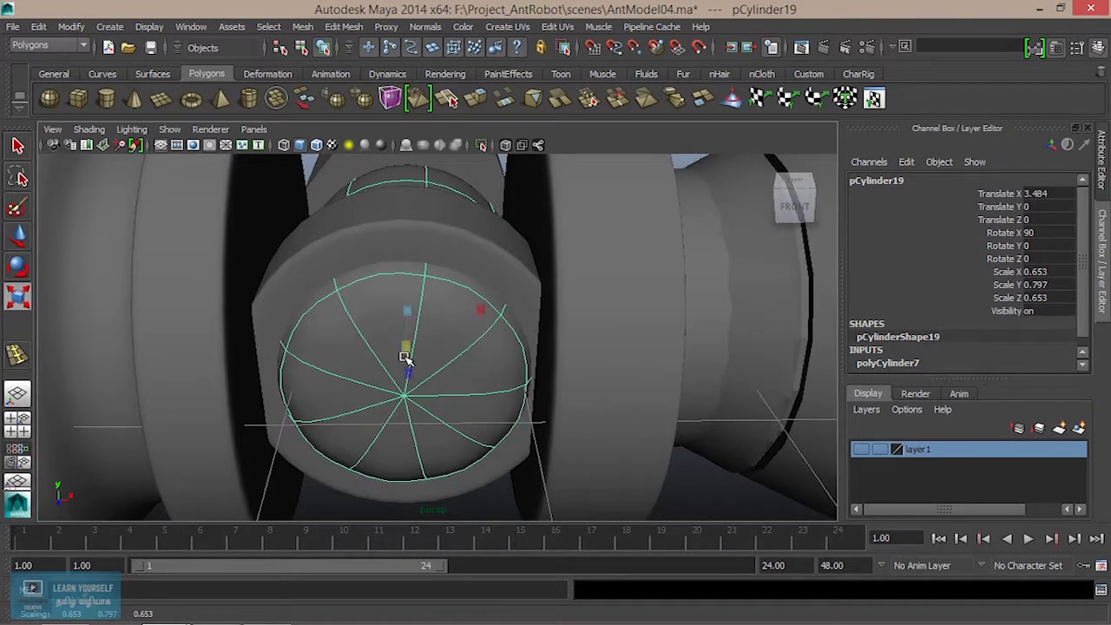
pyautogui.press('1')
pyautogui.keyDown('alt'); pyautogui.moveTo(473, 332); pyautogui.dragTo(416, 320); pyautogui.keyUp('alt')
pyautogui.moveTo(476, 289); pyautogui.dragTo(434, 339)
# Step: Insert an edge loop close to the front rim of the crosswise hinge cylinder
pyautogui.click(343, 27)
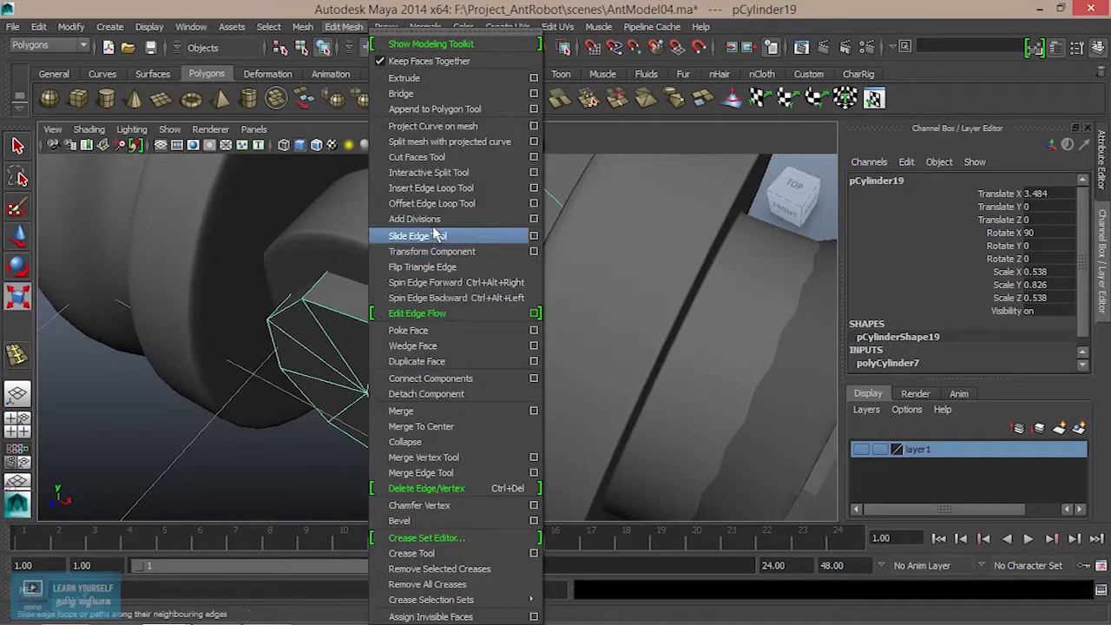
pyautogui.click(428, 188)
pyautogui.click(391, 319)
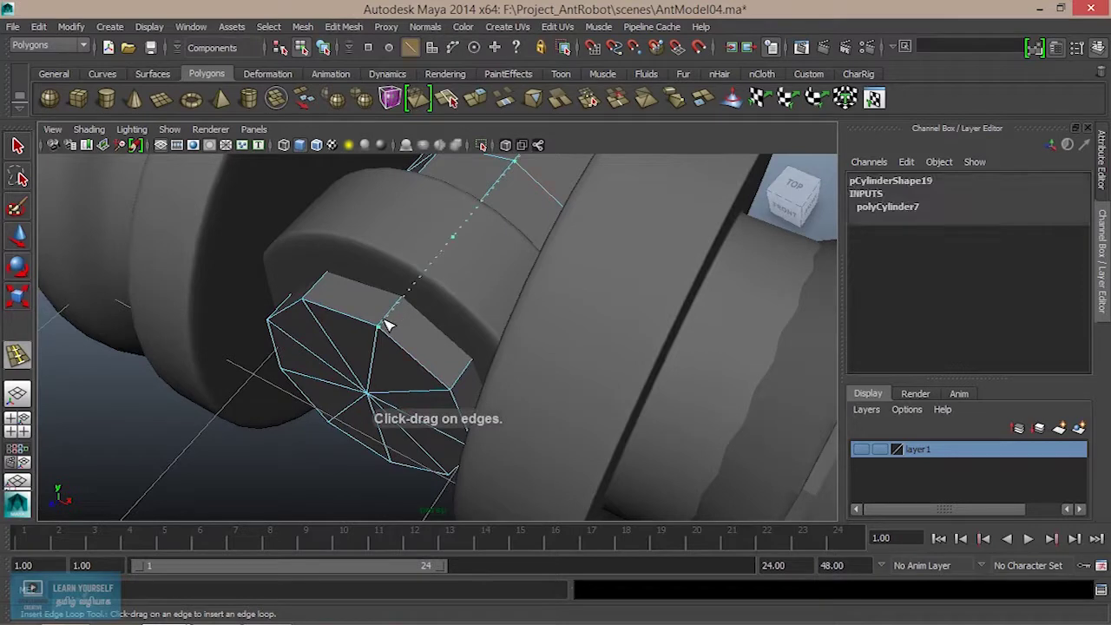
pyautogui.scroll(3, 376, 345)
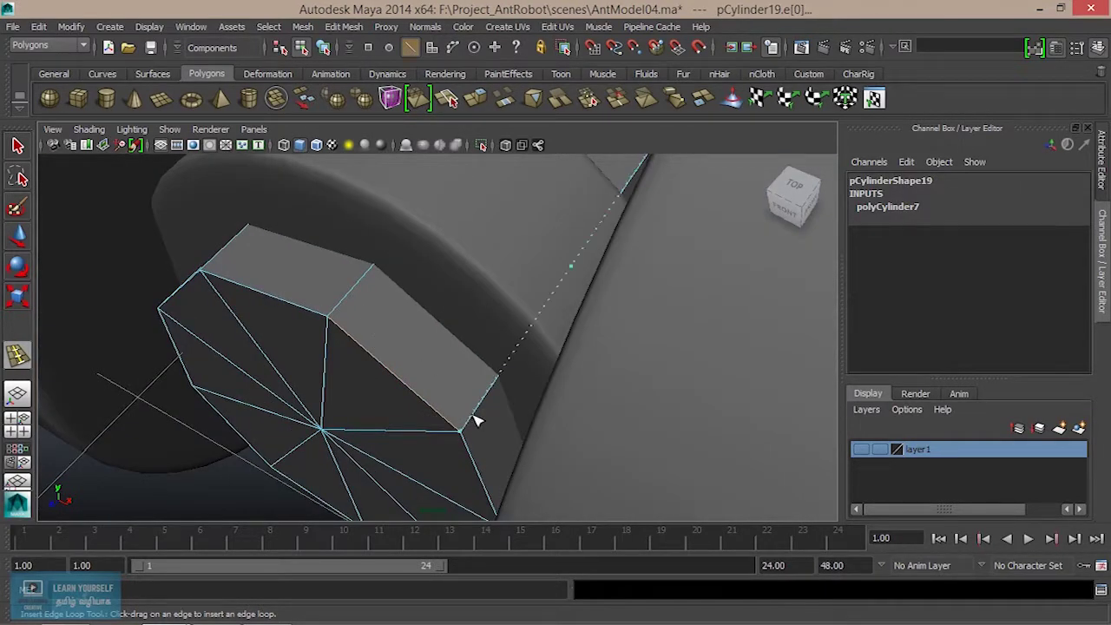
pyautogui.scroll(4, 471, 427)
pyautogui.keyDown('alt'); pyautogui.moveTo(220, 260); pyautogui.dragTo(322, 334, button='middle'); pyautogui.keyUp('alt')
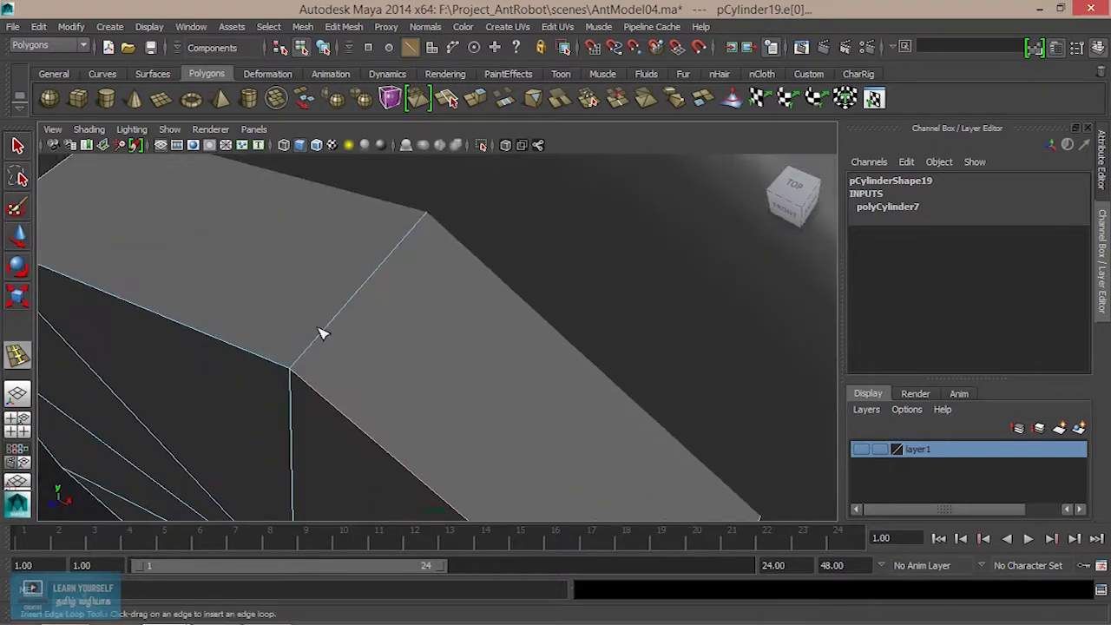
pyautogui.moveTo(302, 355); pyautogui.dragTo(304, 354)
# Step: Insert an edge loop close to the rear rim of the hinge cylinder, show it smoothed and return to object mode
pyautogui.scroll(-4, 538, 251)
pyautogui.keyDown('alt'); pyautogui.moveTo(538, 251); pyautogui.dragTo(375, 359, button='middle'); pyautogui.keyUp('alt')
pyautogui.keyDown('alt'); pyautogui.moveTo(377, 363); pyautogui.dragTo(441, 315); pyautogui.keyUp('alt')
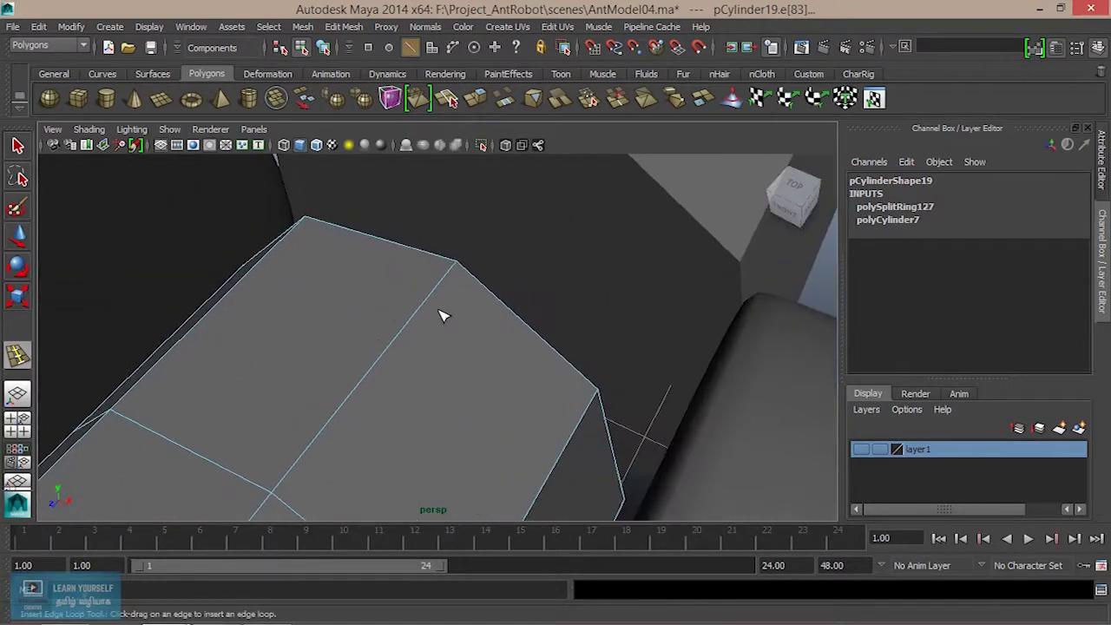
pyautogui.click(451, 276)
pyautogui.keyDown('alt'); pyautogui.moveTo(451, 275); pyautogui.dragTo(414, 301); pyautogui.keyUp('alt')
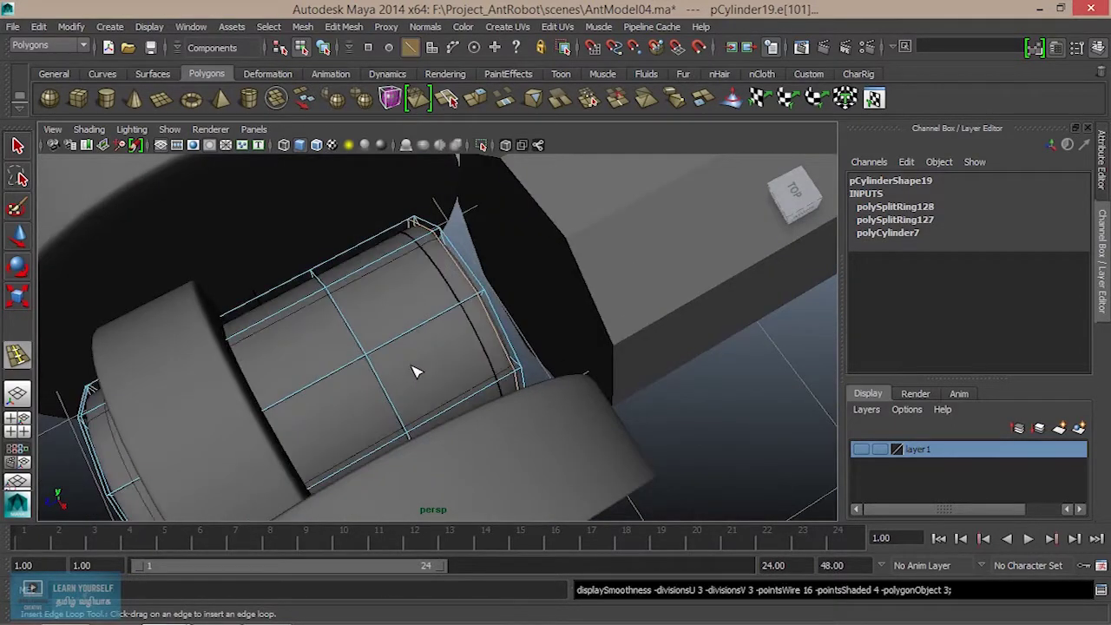
pyautogui.moveTo(409, 373); pyautogui.dragTo(502, 227, button='right')
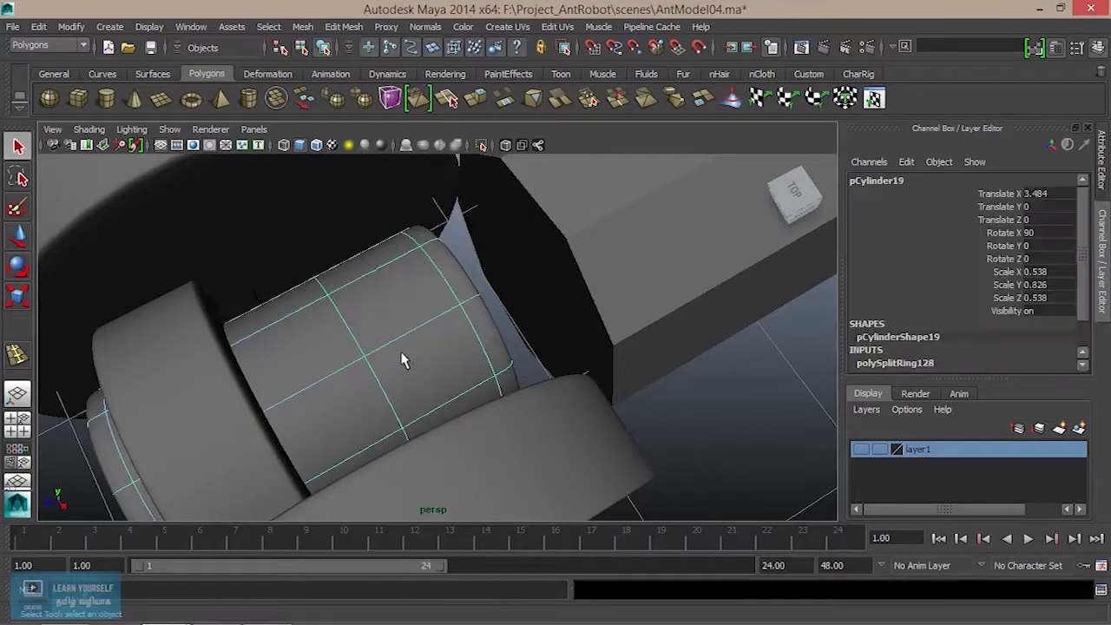
# Step: Move the round-ridged cylinder away from the hinge along X to about -0.257
pyautogui.scroll(-5, 402, 359)
pyautogui.keyDown('alt'); pyautogui.moveTo(379, 434); pyautogui.dragTo(441, 385); pyautogui.keyUp('alt')
pyautogui.click(620, 283)
pyautogui.keyDown('alt'); pyautogui.moveTo(620, 289); pyautogui.dragTo(391, 332); pyautogui.keyUp('alt')
pyautogui.click(368, 338)
pyautogui.press('w')
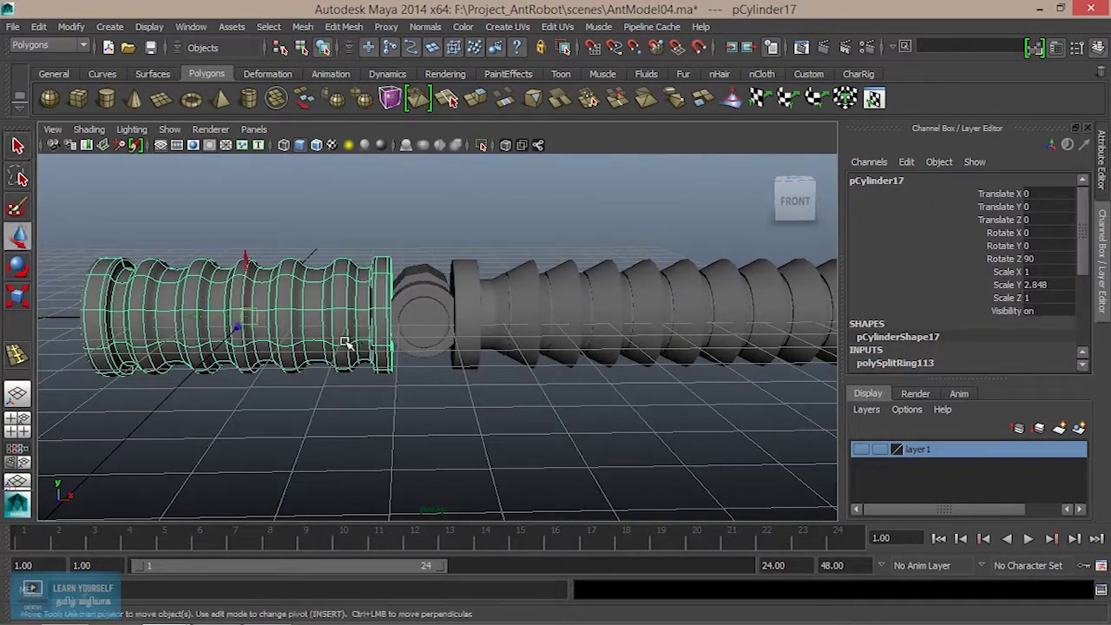
pyautogui.moveTo(215, 319); pyautogui.dragTo(193, 318)
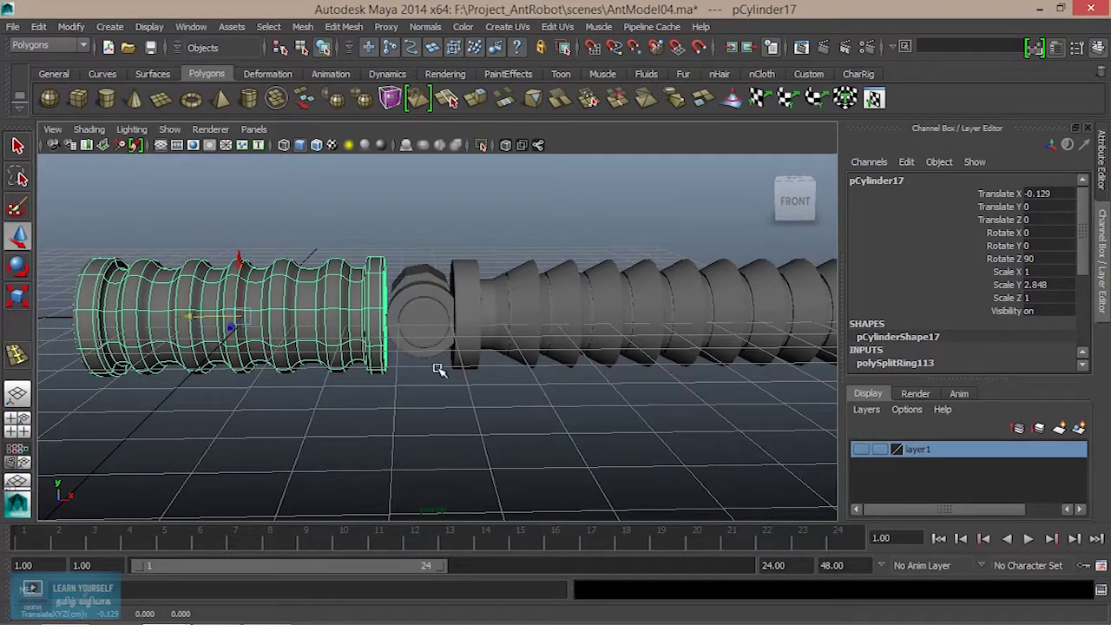
pyautogui.keyDown('alt'); pyautogui.moveTo(467, 361); pyautogui.dragTo(452, 374, button='middle'); pyautogui.keyUp('alt')
pyautogui.moveTo(426, 297); pyautogui.dragTo(456, 335)
pyautogui.click(251, 358)
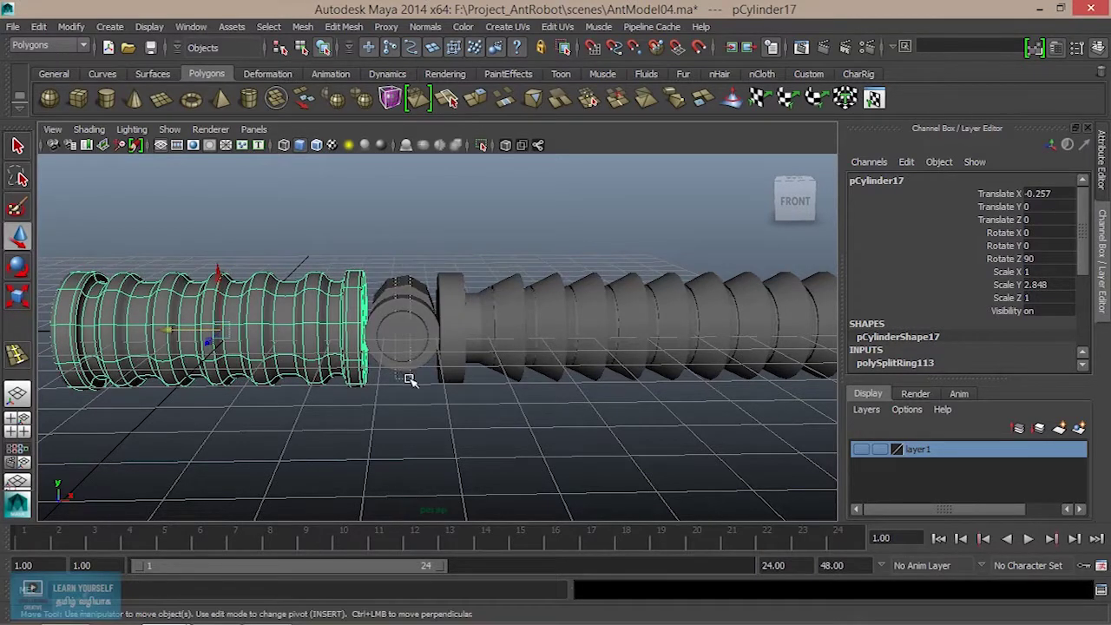
# Step: Move the hinge cylinder and its discs together along X to about 3.355
pyautogui.click(409, 375)
pyautogui.click(458, 334)
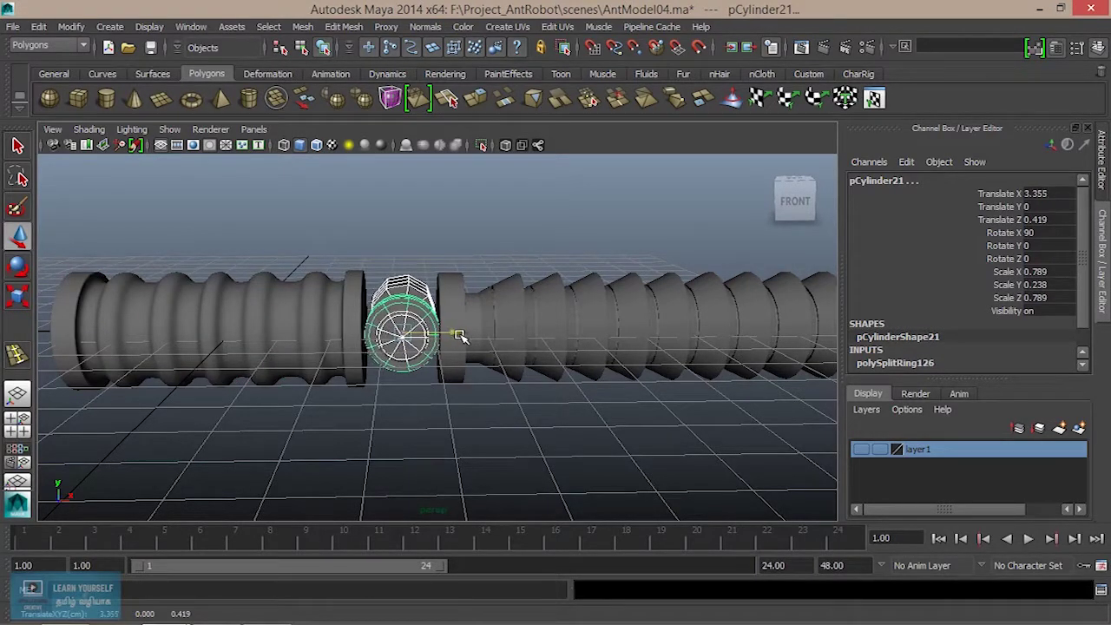
pyautogui.click(439, 438)
# Step: Duplicate the front hinge disc and place the copy toward the rear of the hinge cylinder at about Z -0.47
pyautogui.keyDown('alt'); pyautogui.moveTo(434, 295); pyautogui.dragTo(404, 357); pyautogui.keyUp('alt')
pyautogui.keyDown('alt'); pyautogui.moveTo(403, 357); pyautogui.dragTo(533, 385, button='right'); pyautogui.keyUp('alt')
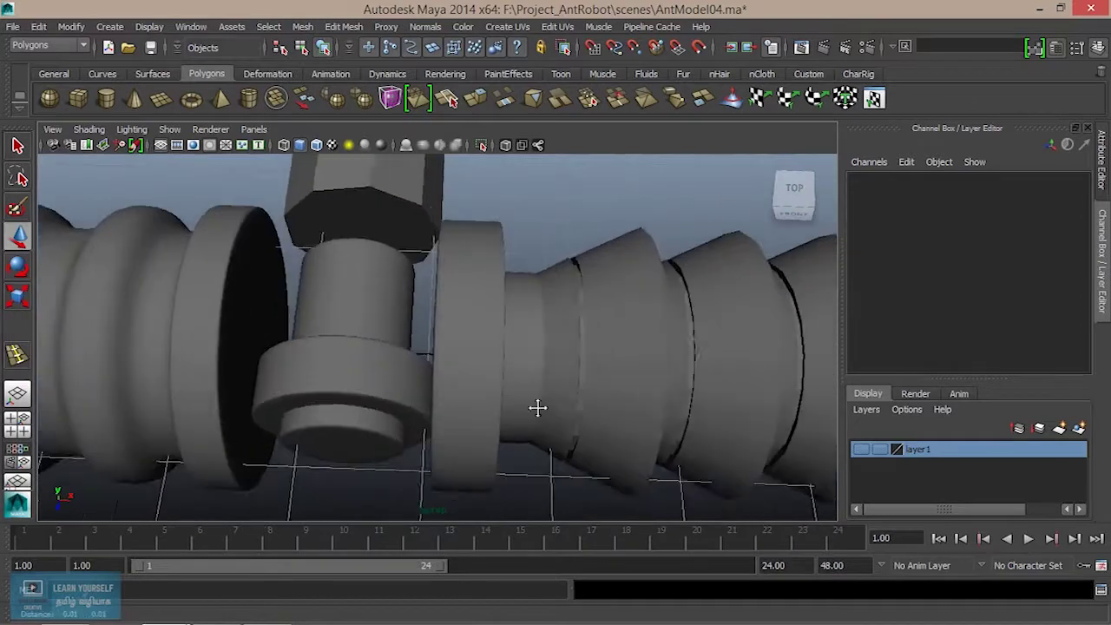
pyautogui.keyDown('alt'); pyautogui.moveTo(533, 384); pyautogui.dragTo(583, 440, button='middle'); pyautogui.keyUp('alt')
pyautogui.click(481, 230)
pyautogui.keyDown('alt'); pyautogui.moveTo(471, 367); pyautogui.dragTo(438, 386); pyautogui.keyUp('alt')
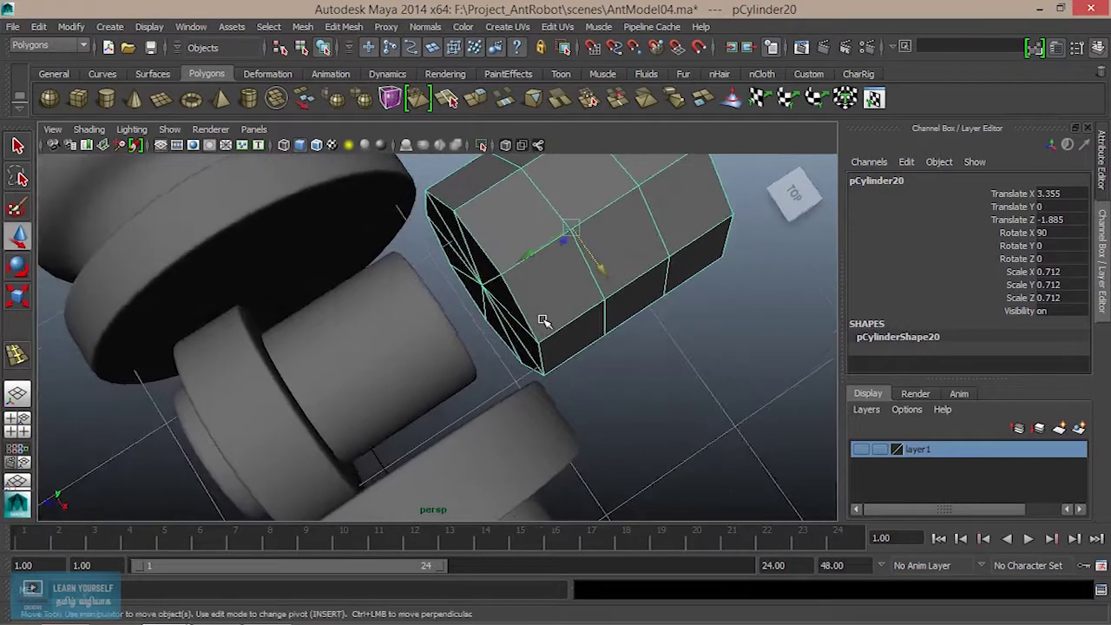
pyautogui.click(261, 415)
pyautogui.hotkey('ctrl', 'd')
pyautogui.moveTo(226, 449); pyautogui.dragTo(475, 386)
# Step: Thin the unsmoothed outer cylinder to about 0.27 in Y and move it between the two discs at about Z 0.053
pyautogui.click(673, 276)
pyautogui.keyDown('alt'); pyautogui.moveTo(597, 258); pyautogui.dragTo(322, 367); pyautogui.keyUp('alt')
pyautogui.press('r')
pyautogui.press('w')
pyautogui.scroll(-4, 209, 394)
pyautogui.scroll(5, 509, 466)
pyautogui.keyDown('alt'); pyautogui.moveTo(508, 466); pyautogui.dragTo(493, 348, button='middle'); pyautogui.keyUp('alt')
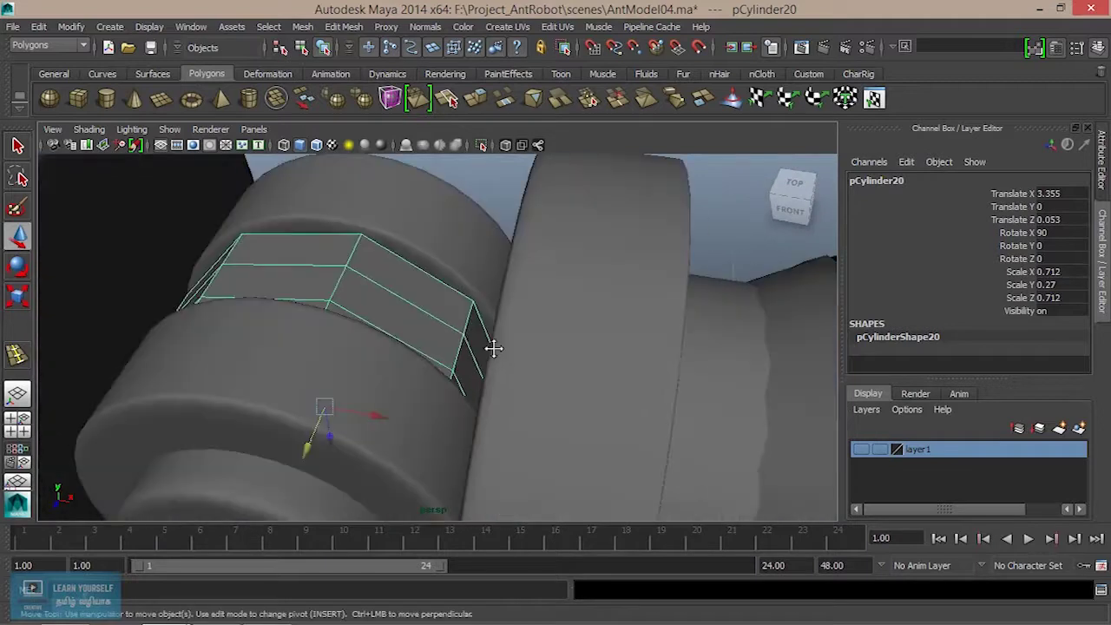
# Step: Isolate the middle disc and extrude its rim faces facing the cone-ridged cylinder outward into a block
pyautogui.click(483, 146)
pyautogui.keyDown('alt'); pyautogui.moveTo(480, 330); pyautogui.dragTo(449, 251); pyautogui.keyUp('alt')
pyautogui.moveTo(446, 237); pyautogui.dragTo(438, 266, button='right')
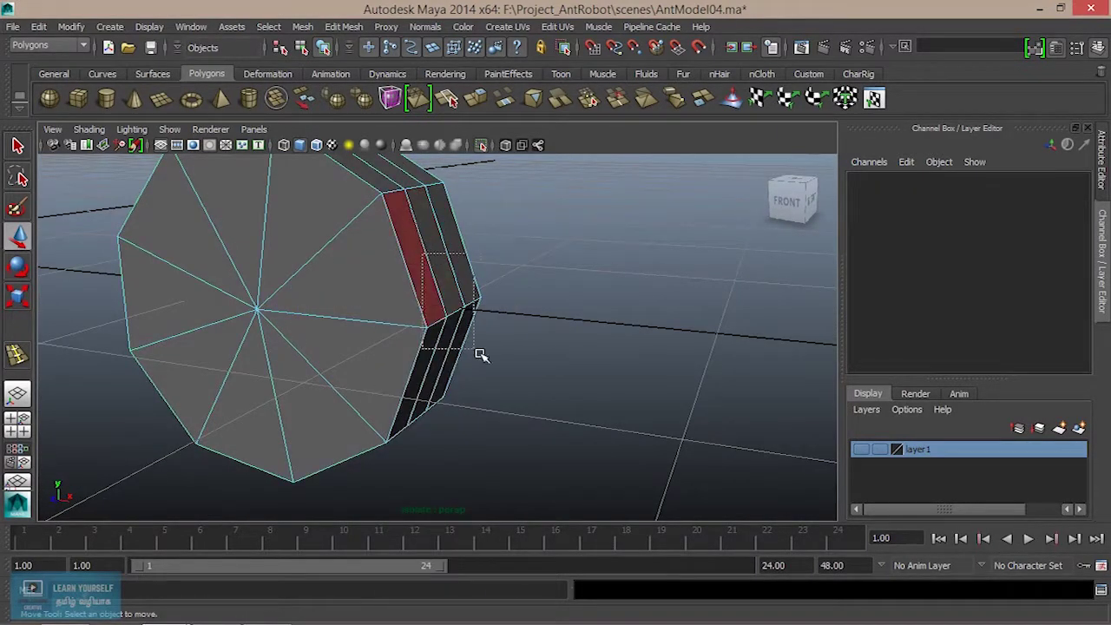
pyautogui.moveTo(481, 354); pyautogui.dragTo(501, 374)
pyautogui.keyDown('alt'); pyautogui.moveTo(395, 412); pyautogui.dragTo(496, 165); pyautogui.keyUp('alt')
pyautogui.click(476, 99)
pyautogui.keyDown('alt'); pyautogui.moveTo(488, 369); pyautogui.dragTo(547, 392); pyautogui.keyUp('alt')
pyautogui.click(576, 244)
pyautogui.moveTo(532, 312)
pyautogui.mouseDown()
pyautogui.moveTo(588, 315)
pyautogui.moveTo(596, 345)
pyautogui.moveTo(607, 315)
pyautogui.moveTo(547, 321)
pyautogui.mouseUp()
# Step: Delete the end faces of the extruded block and show the part smoothed in object mode
pyautogui.press('Delete')
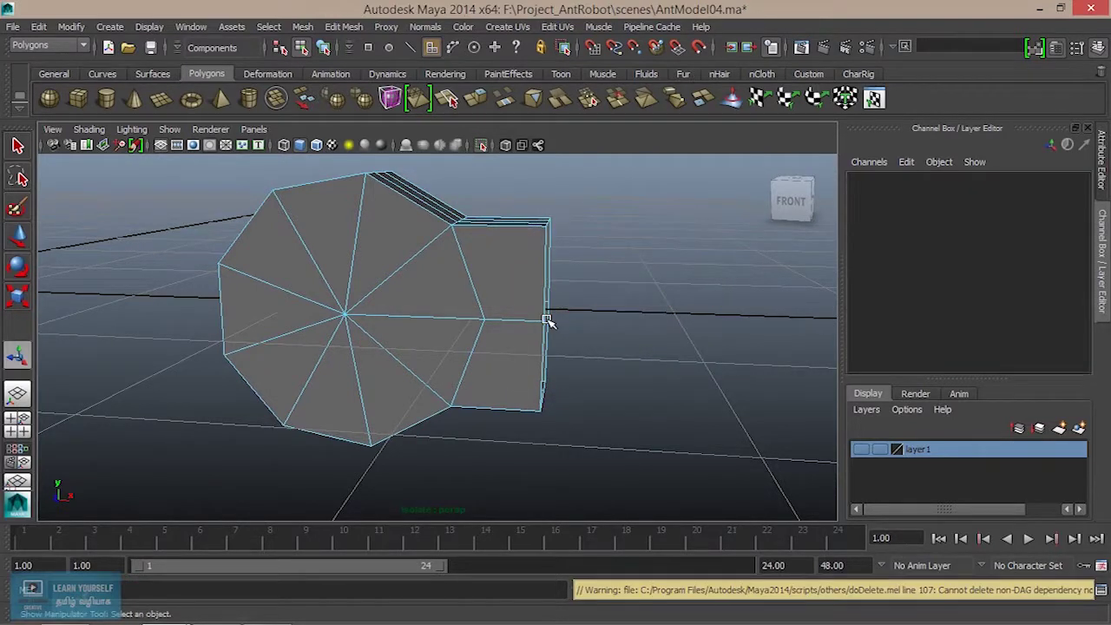
pyautogui.keyDown('alt'); pyautogui.moveTo(538, 343); pyautogui.dragTo(439, 338); pyautogui.keyUp('alt')
pyautogui.moveTo(414, 236); pyautogui.dragTo(414, 282, button='right')
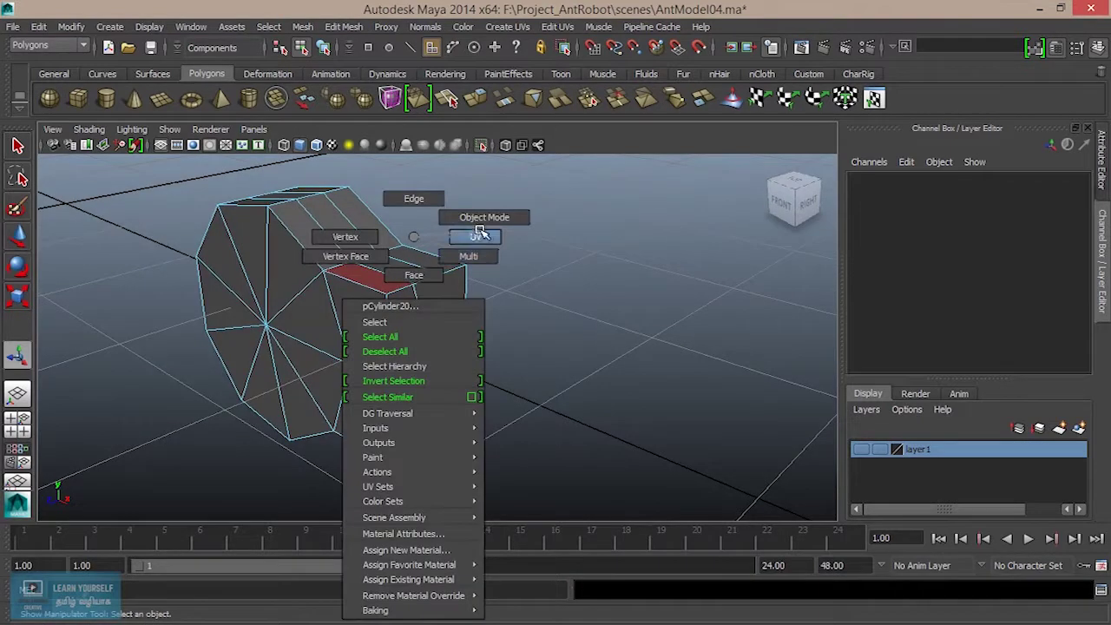
pyautogui.moveTo(480, 230); pyautogui.dragTo(477, 233, button='right')
pyautogui.moveTo(399, 313); pyautogui.dragTo(470, 218, button='right')
pyautogui.click(394, 296)
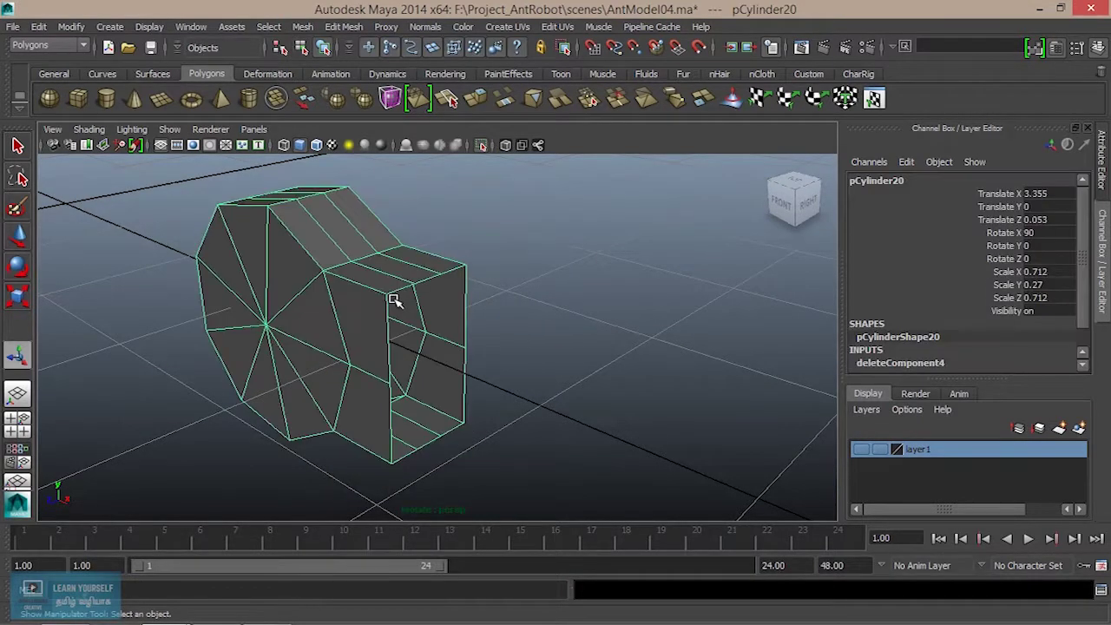
pyautogui.press('3')
pyautogui.click(549, 310)
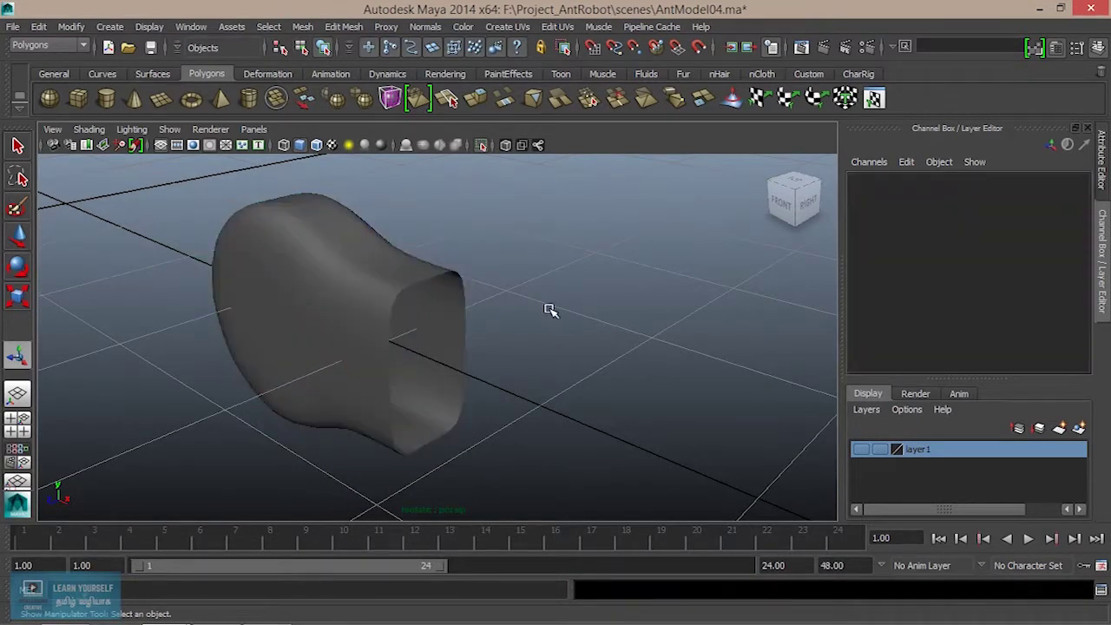
# Step: Bring the hidden parts back, then thin the middle hinge part to about 0.225 in Y and center it at about Z -0.024
pyautogui.click(481, 145)
pyautogui.keyDown('alt'); pyautogui.moveTo(511, 318); pyautogui.dragTo(504, 451); pyautogui.keyUp('alt')
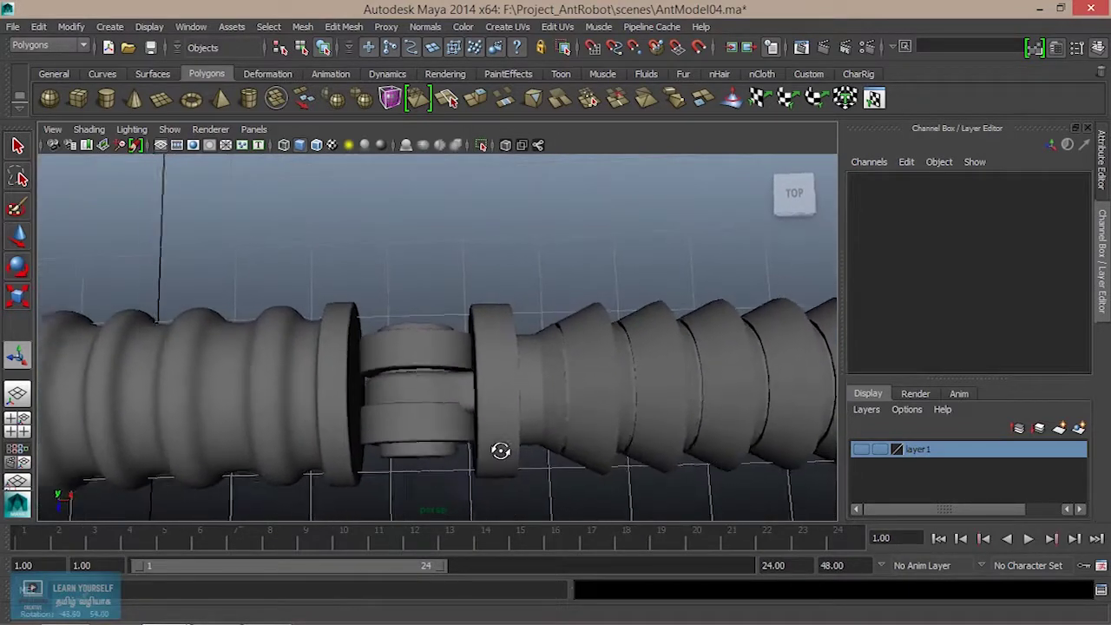
pyautogui.scroll(8, 504, 451)
pyautogui.click(455, 434)
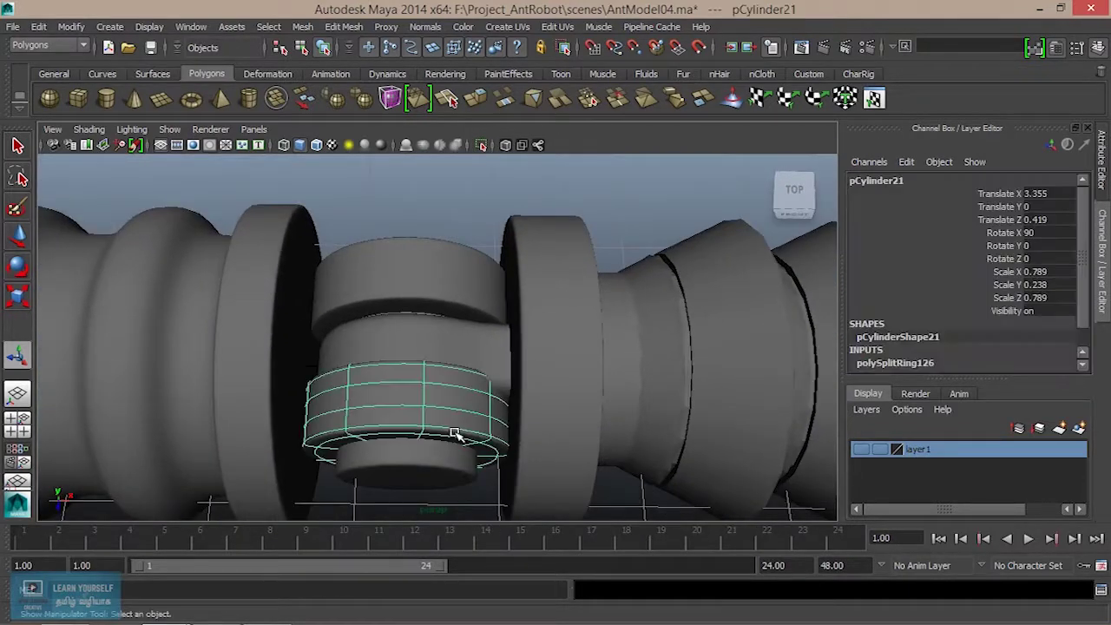
pyautogui.keyDown('alt'); pyautogui.moveTo(455, 434); pyautogui.dragTo(454, 454); pyautogui.keyUp('alt')
pyautogui.click(441, 396)
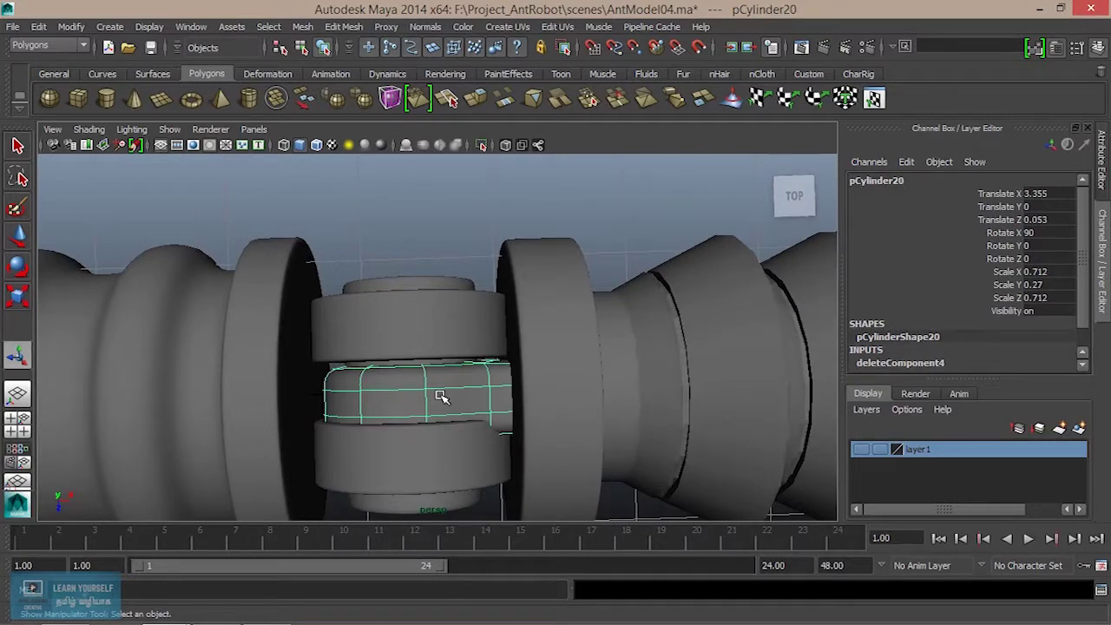
pyautogui.press('r')
pyautogui.moveTo(416, 473); pyautogui.dragTo(417, 445)
pyautogui.press('w')
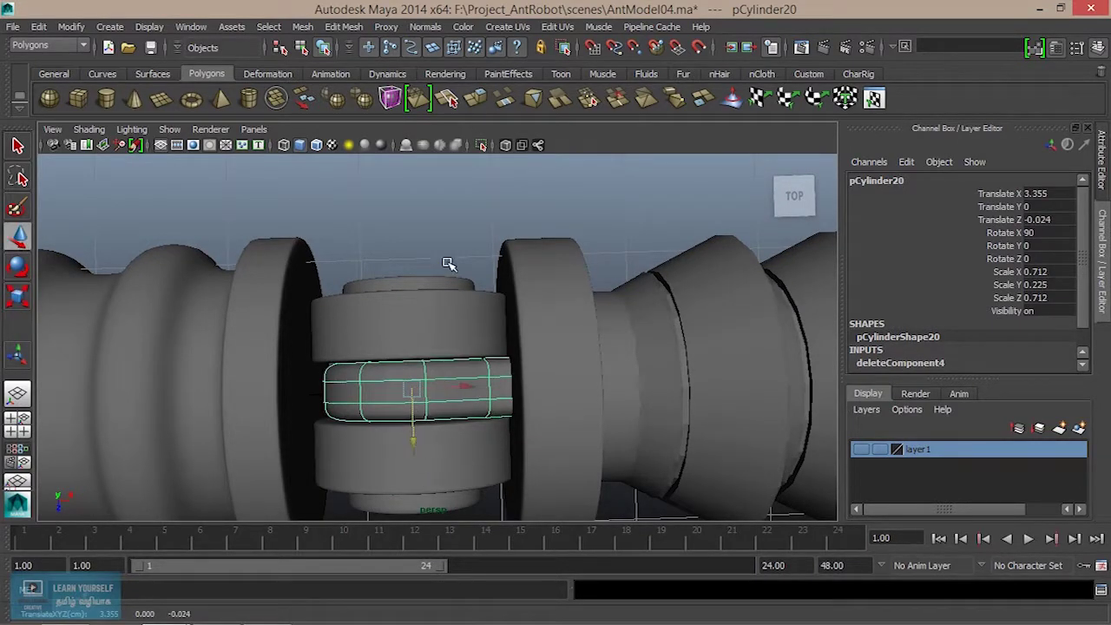
# Step: Isolate the two outer hinge discs together and show them unsmoothed
pyautogui.click(448, 274)
pyautogui.keyDown('alt'); pyautogui.moveTo(449, 280); pyautogui.dragTo(424, 359); pyautogui.keyUp('alt')
pyautogui.click(440, 371)
pyautogui.hotkey('shift', 'd')
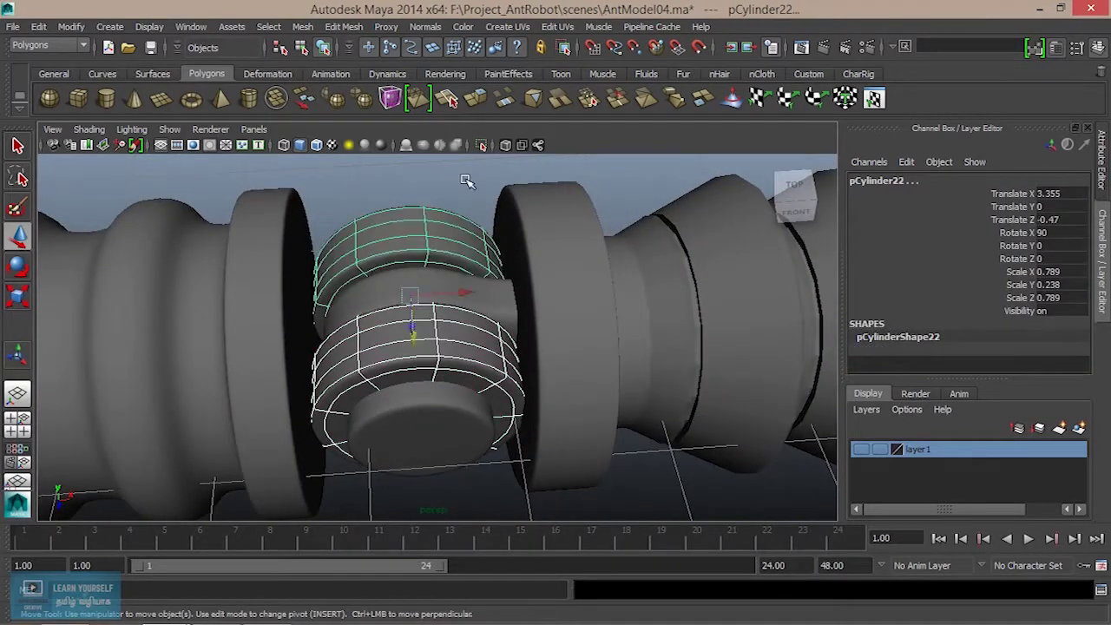
pyautogui.click(484, 146)
pyautogui.keyDown('alt'); pyautogui.moveTo(364, 345); pyautogui.dragTo(433, 309); pyautogui.keyUp('alt')
pyautogui.press('1')
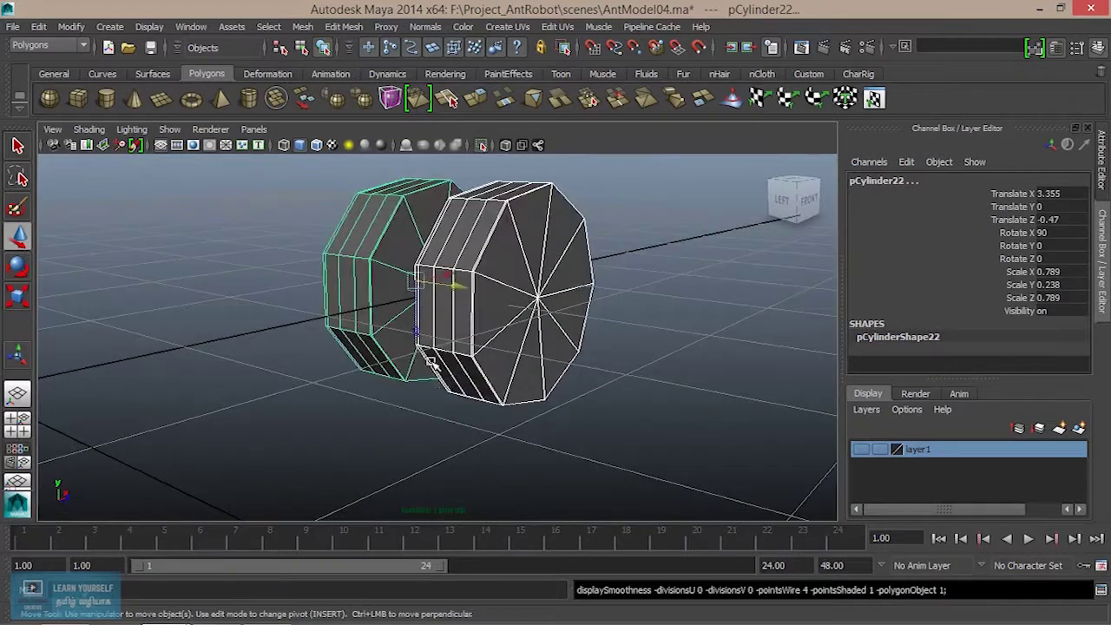
pyautogui.keyDown('alt'); pyautogui.moveTo(422, 374); pyautogui.dragTo(377, 372); pyautogui.keyUp('alt')
pyautogui.keyDown('alt'); pyautogui.moveTo(377, 373); pyautogui.dragTo(515, 394, button='right'); pyautogui.keyUp('alt')
pyautogui.keyDown('alt'); pyautogui.moveTo(515, 394); pyautogui.dragTo(510, 413, button='middle'); pyautogui.keyUp('alt')
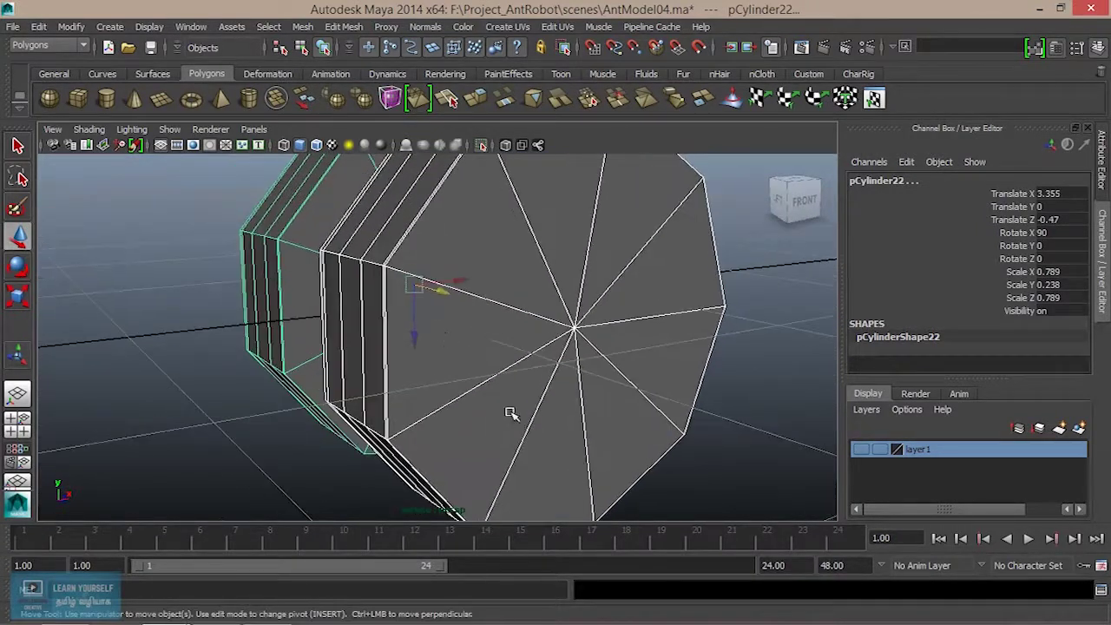
pyautogui.moveTo(395, 351); pyautogui.dragTo(388, 366, button='right')
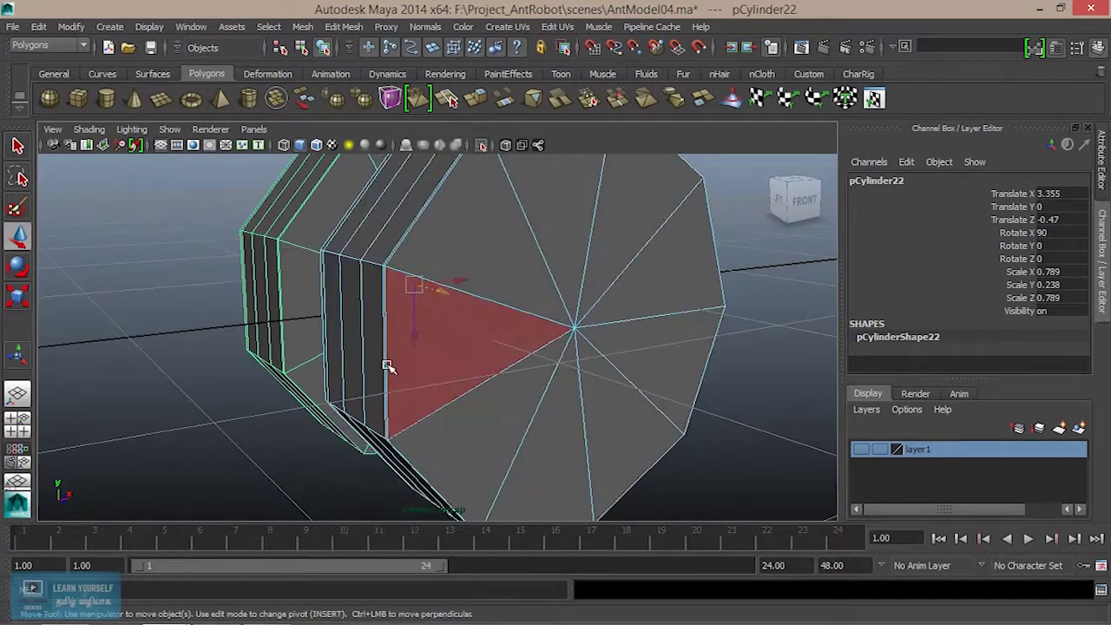
pyautogui.keyDown('alt'); pyautogui.moveTo(436, 374); pyautogui.dragTo(414, 413); pyautogui.keyUp('alt')
pyautogui.moveTo(447, 237); pyautogui.dragTo(522, 217, button='right')
pyautogui.click(487, 289)
pyautogui.keyDown('alt'); pyautogui.moveTo(538, 382); pyautogui.dragTo(402, 326, button='right'); pyautogui.keyUp('alt')
pyautogui.click(380, 242)
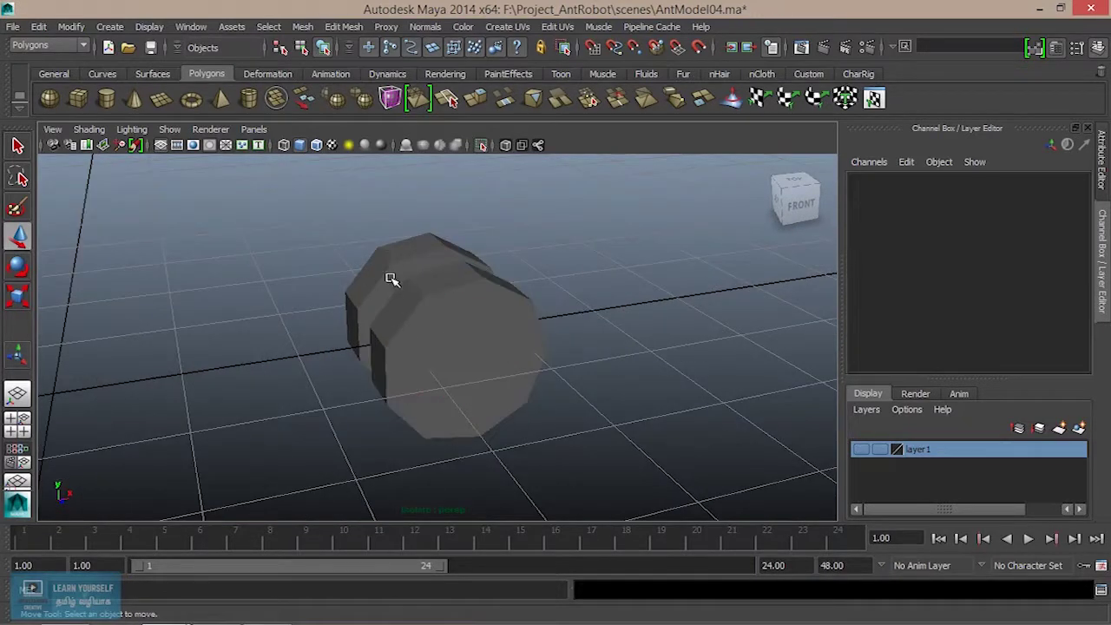
# Step: Combine the two outer hinge discs into one mesh and bring the hidden parts back into view
pyautogui.moveTo(427, 317); pyautogui.dragTo(429, 319)
pyautogui.click(303, 27)
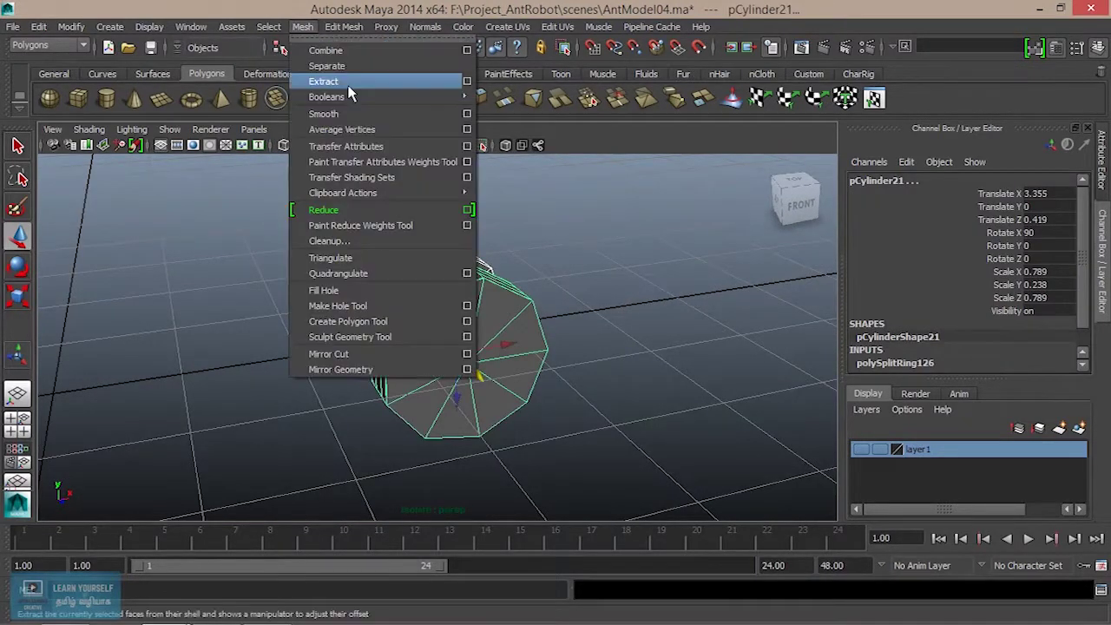
pyautogui.click(348, 46)
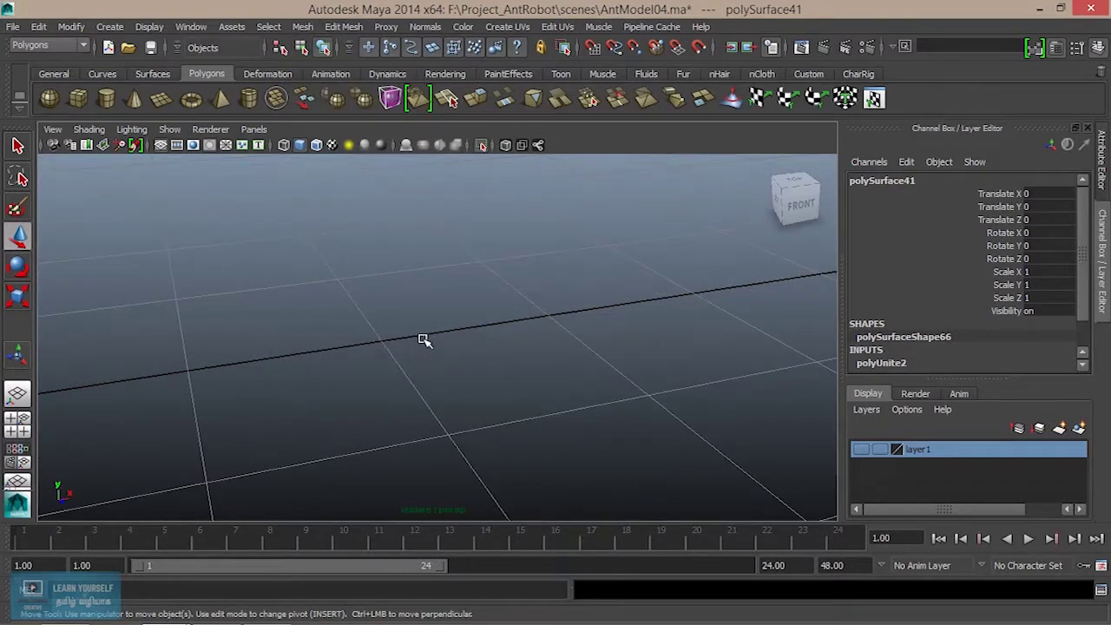
pyautogui.click(483, 146)
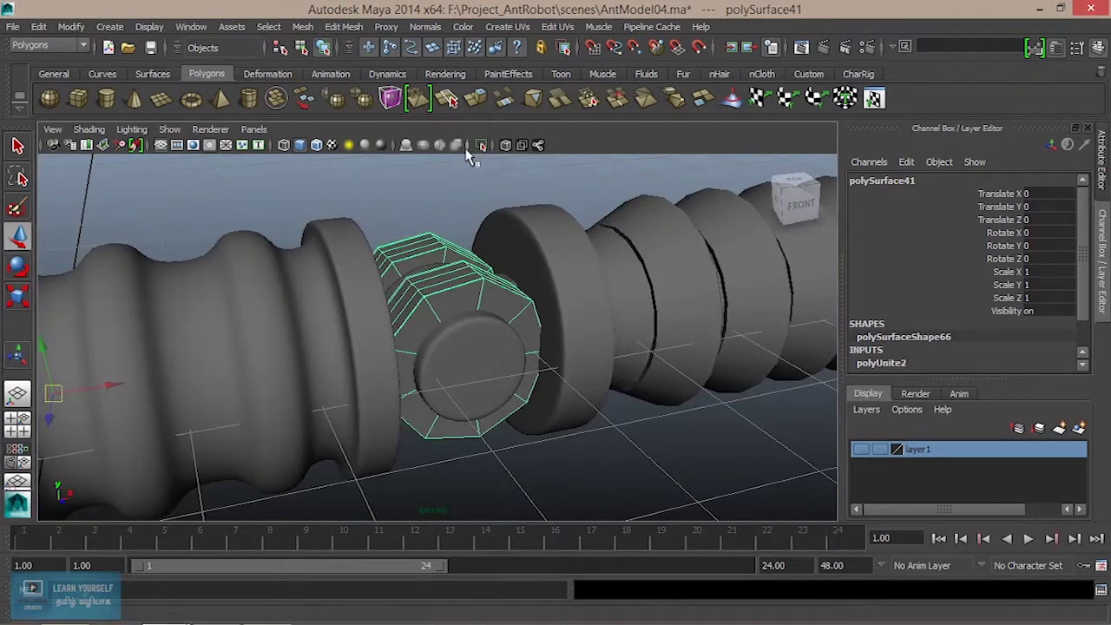
# Step: Isolate the combined discs and extrude the side faces of both discs into blocks reaching toward the rounded-ridge cylinder
pyautogui.click(482, 146)
pyautogui.keyDown('alt'); pyautogui.moveTo(438, 291); pyautogui.dragTo(466, 290); pyautogui.keyUp('alt')
pyautogui.moveTo(466, 236); pyautogui.dragTo(445, 278, button='right')
pyautogui.keyDown('alt'); pyautogui.moveTo(440, 338); pyautogui.dragTo(377, 362); pyautogui.keyUp('alt')
pyautogui.keyDown('alt'); pyautogui.moveTo(382, 411); pyautogui.dragTo(355, 387); pyautogui.keyUp('alt')
pyautogui.keyDown('alt'); pyautogui.moveTo(481, 364); pyautogui.dragTo(640, 344); pyautogui.keyUp('alt')
pyautogui.keyDown('alt'); pyautogui.moveTo(515, 431); pyautogui.dragTo(590, 421); pyautogui.keyUp('alt')
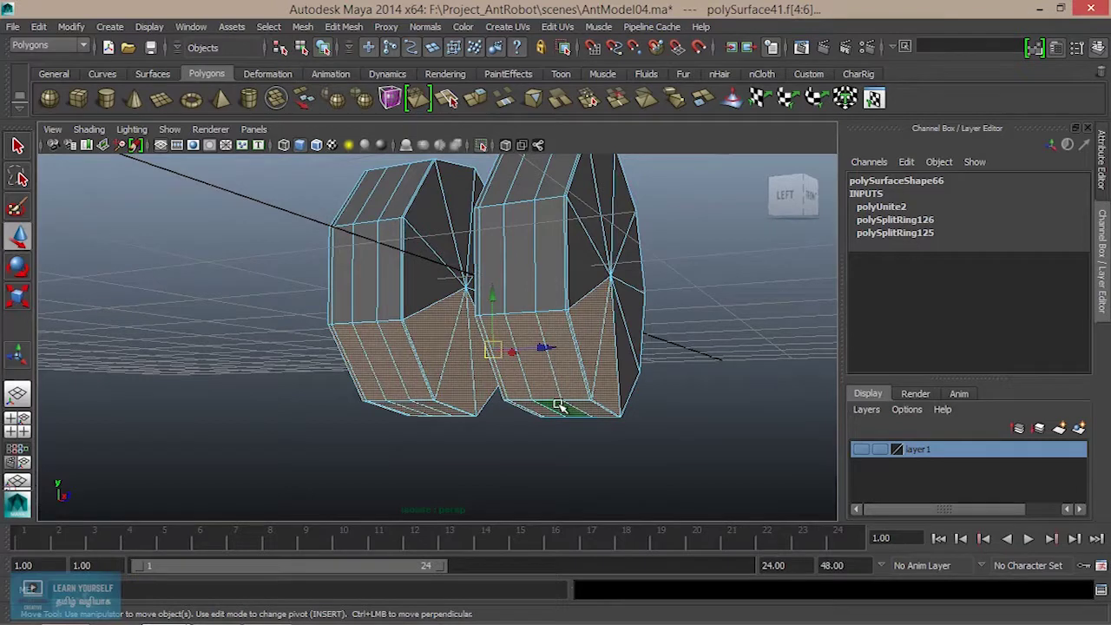
pyautogui.hotkey('ctrl', 'z')
pyautogui.hotkey('ctrl', 'z')
pyautogui.keyDown('alt'); pyautogui.moveTo(630, 377); pyautogui.dragTo(625, 414); pyautogui.keyUp('alt')
pyautogui.click(475, 99)
pyautogui.keyDown('alt'); pyautogui.moveTo(477, 314); pyautogui.dragTo(505, 340); pyautogui.keyUp('alt')
pyautogui.moveTo(416, 326); pyautogui.dragTo(308, 339)
# Step: Delete the end faces of both extruded blocks and show the discs smoothed in object mode with the hidden parts
pyautogui.keyDown('alt'); pyautogui.moveTo(482, 378); pyautogui.dragTo(524, 391); pyautogui.keyUp('alt')
pyautogui.press('Delete')
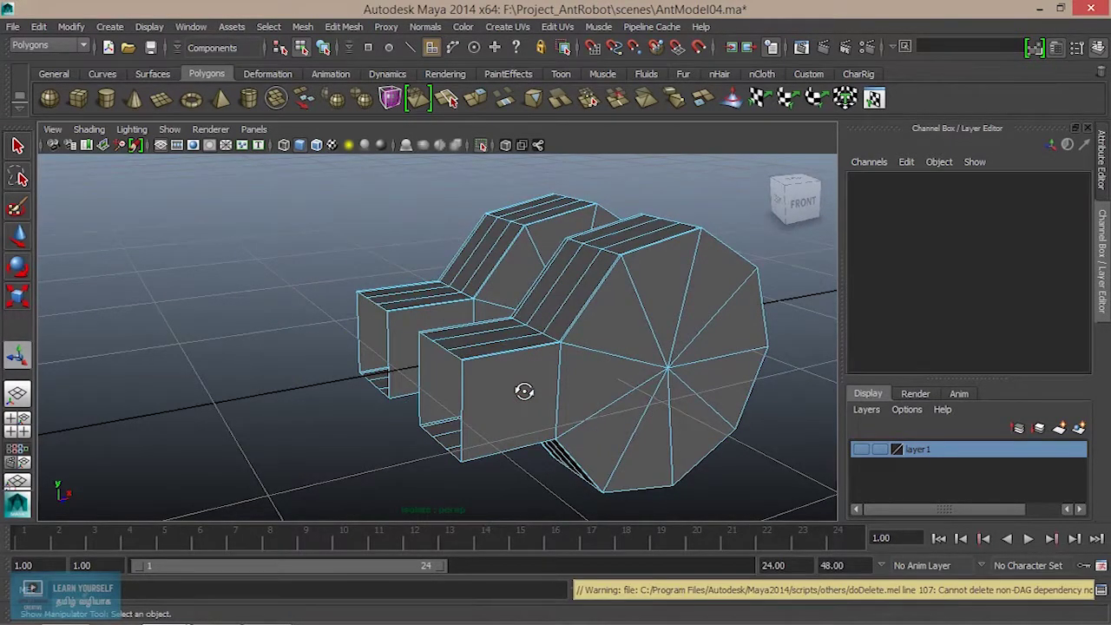
pyautogui.press('3')
pyautogui.moveTo(644, 236); pyautogui.dragTo(714, 216, button='right')
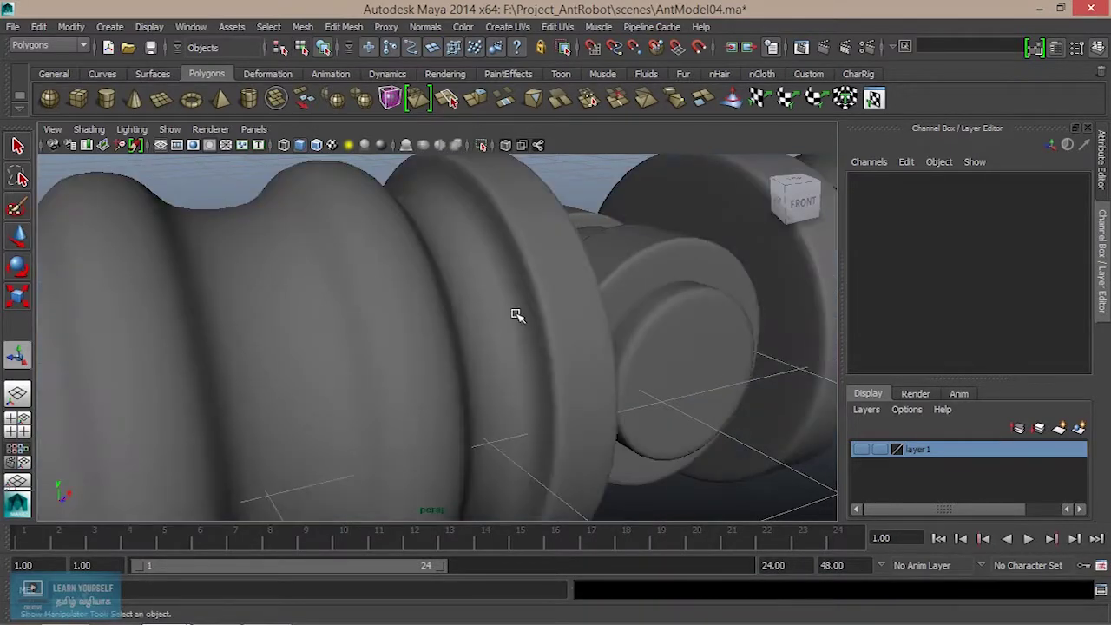
# Step: Select all the hinge parts between the two ridged cylinders and duplicate them
pyautogui.keyDown('alt'); pyautogui.moveTo(516, 312); pyautogui.dragTo(498, 421); pyautogui.keyUp('alt')
pyautogui.press('f')
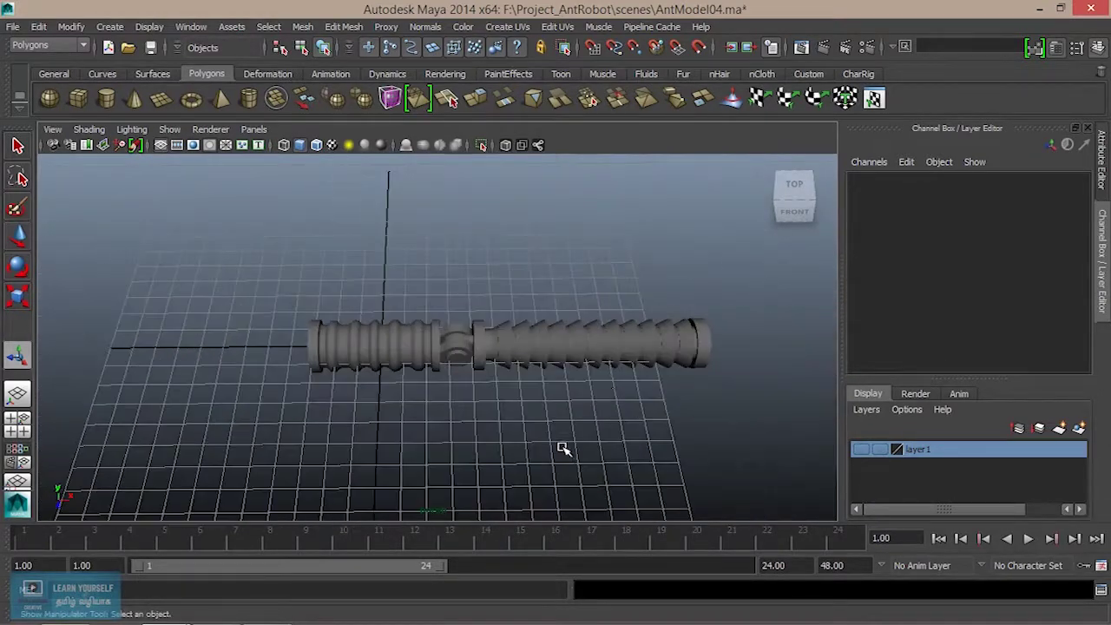
pyautogui.keyDown('alt'); pyautogui.moveTo(606, 398); pyautogui.dragTo(454, 398, button='middle'); pyautogui.keyUp('alt')
pyautogui.keyDown('alt'); pyautogui.moveTo(454, 399); pyautogui.dragTo(553, 461, button='right'); pyautogui.keyUp('alt')
pyautogui.keyDown('alt'); pyautogui.moveTo(553, 461); pyautogui.dragTo(794, 426, button='middle'); pyautogui.keyUp('alt')
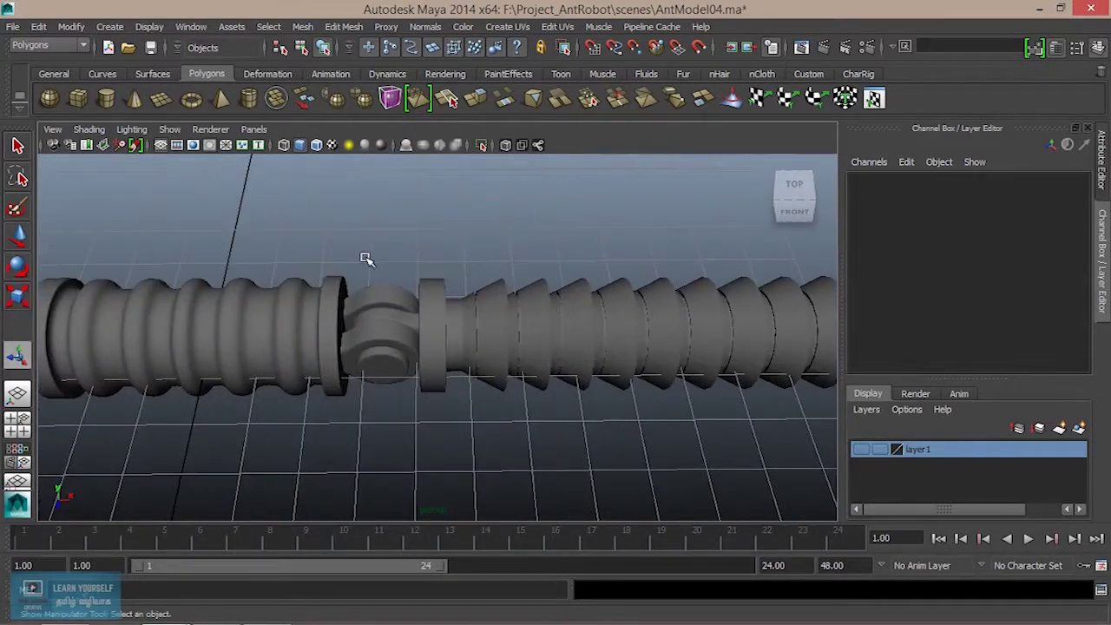
pyautogui.click(387, 405)
pyautogui.hotkey('ctrl', 'd')
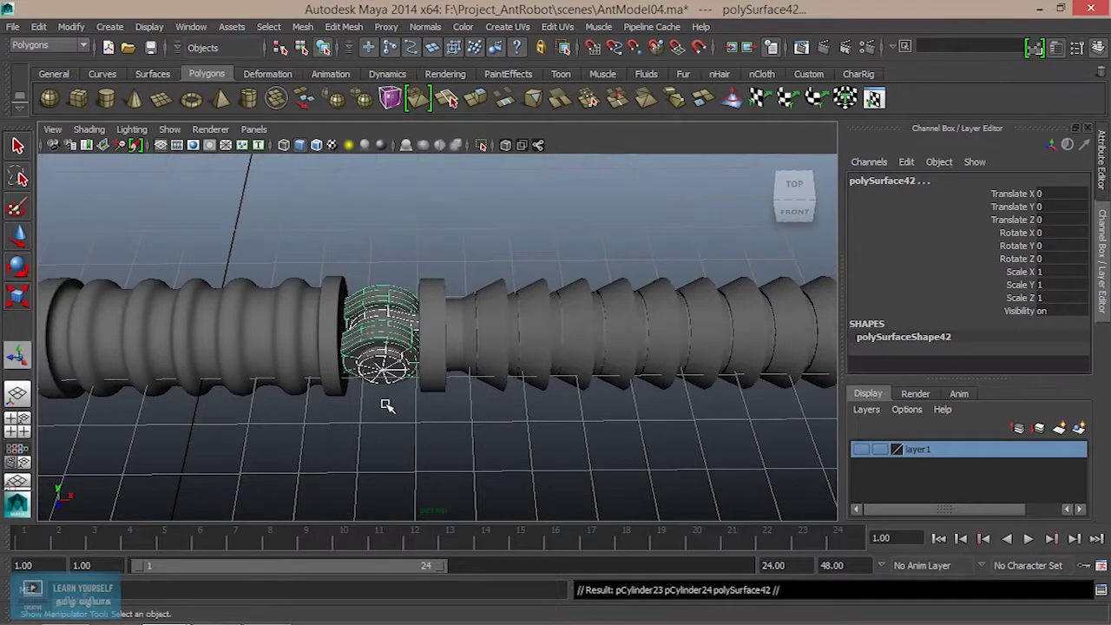
# Step: Move the duplicated hinge about 11.96 along X to the free end of the cone-ridged cylinder and clear the selection
pyautogui.scroll(-5, 386, 405)
pyautogui.keyDown('alt'); pyautogui.moveTo(509, 408); pyautogui.dragTo(309, 431, button='middle'); pyautogui.keyUp('alt')
pyautogui.press('w')
pyautogui.moveTo(193, 369); pyautogui.dragTo(484, 392)
pyautogui.keyDown('alt'); pyautogui.moveTo(511, 384); pyautogui.dragTo(356, 372, button='middle'); pyautogui.keyUp('alt')
pyautogui.keyDown('alt'); pyautogui.moveTo(360, 377); pyautogui.dragTo(492, 432, button='right'); pyautogui.keyUp('alt')
pyautogui.keyDown('alt'); pyautogui.moveTo(491, 431); pyautogui.dragTo(595, 412, button='middle'); pyautogui.keyUp('alt')
pyautogui.keyDown('alt'); pyautogui.moveTo(454, 407); pyautogui.dragTo(471, 411, button='middle'); pyautogui.keyUp('alt')
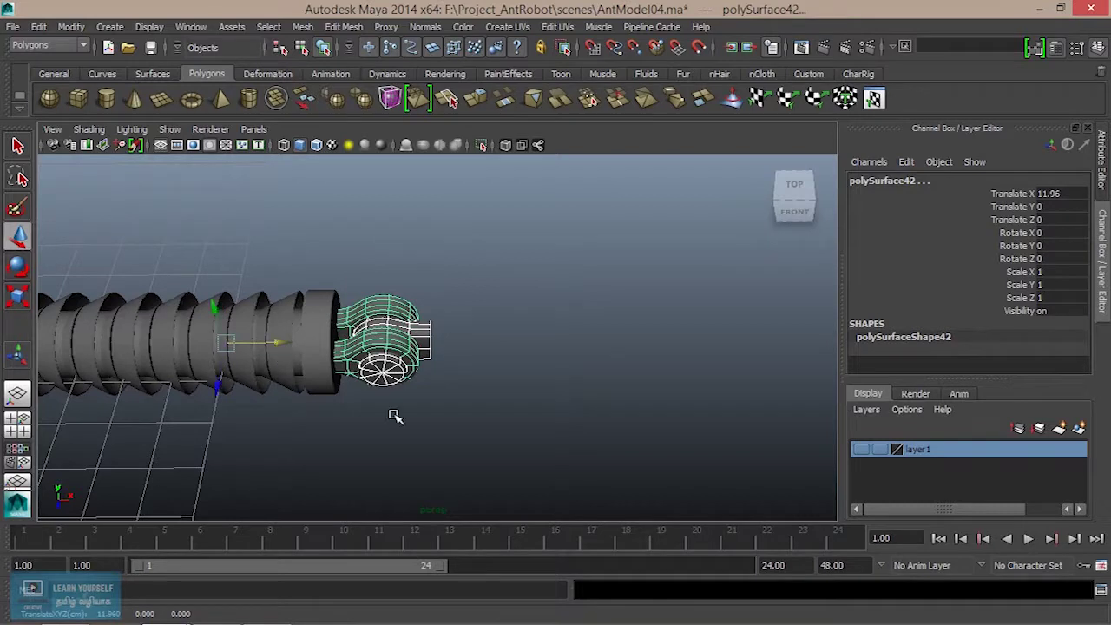
pyautogui.click(484, 428)
pyautogui.scroll(-3, 448, 441)
pyautogui.scroll(4, 488, 399)
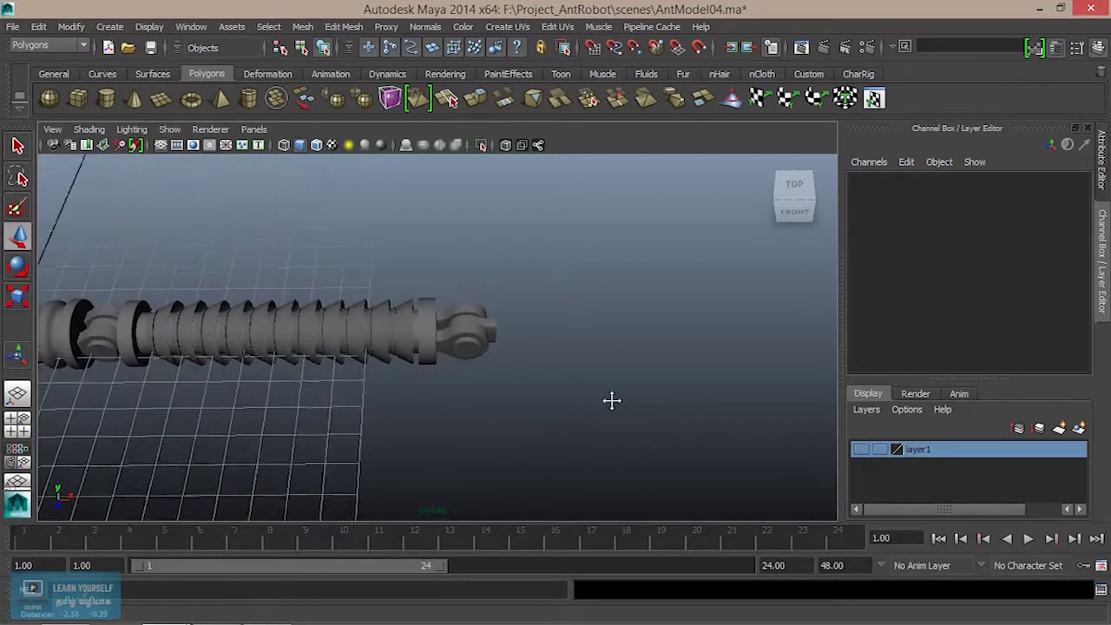
pyautogui.keyDown('alt'); pyautogui.moveTo(549, 411); pyautogui.dragTo(401, 347); pyautogui.keyUp('alt')
pyautogui.keyDown('alt'); pyautogui.moveTo(402, 347); pyautogui.dragTo(299, 341, button='middle'); pyautogui.keyUp('alt')
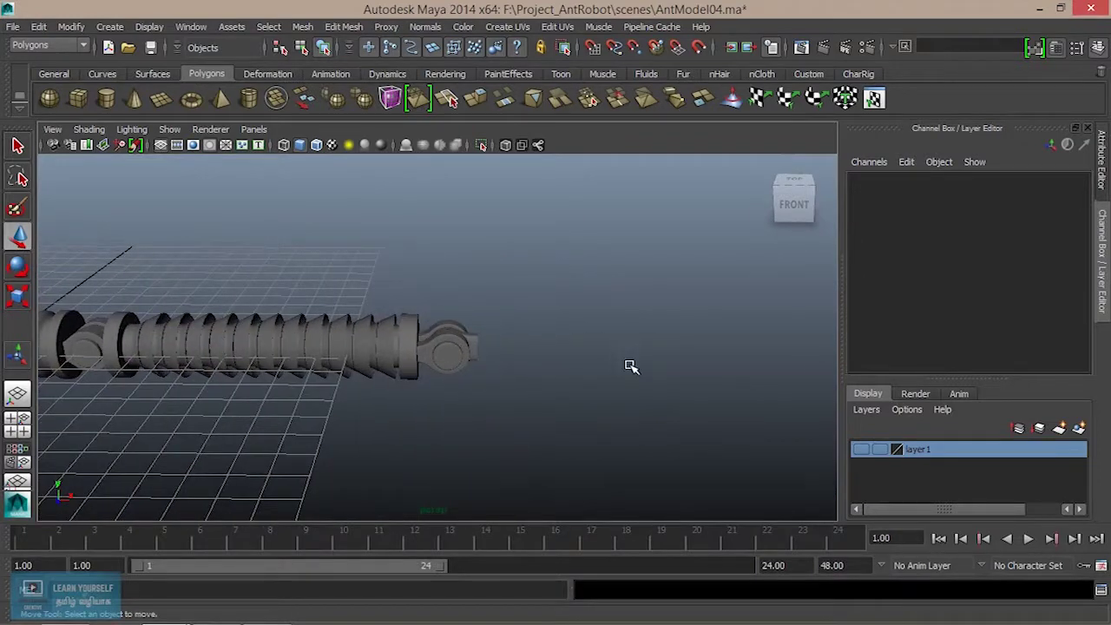